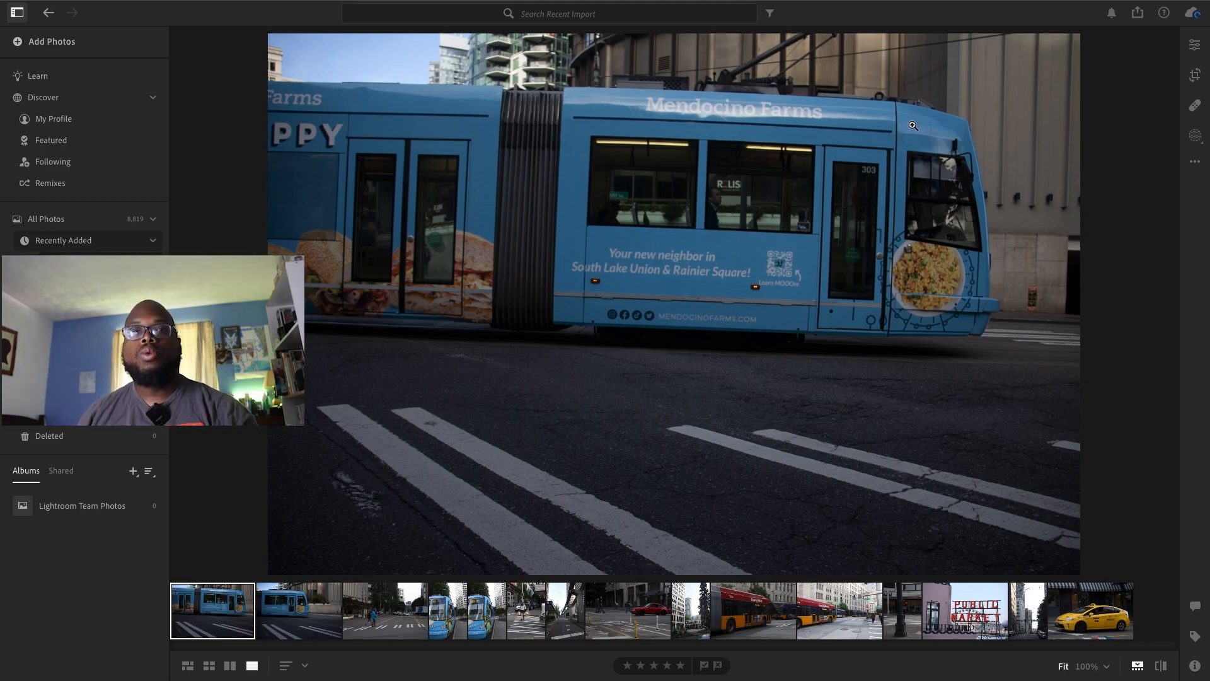
Straighten the blue streetcar photo to about −2.02 and crop away the lower part of the road with a custom aspect ratio
click(1194, 45)
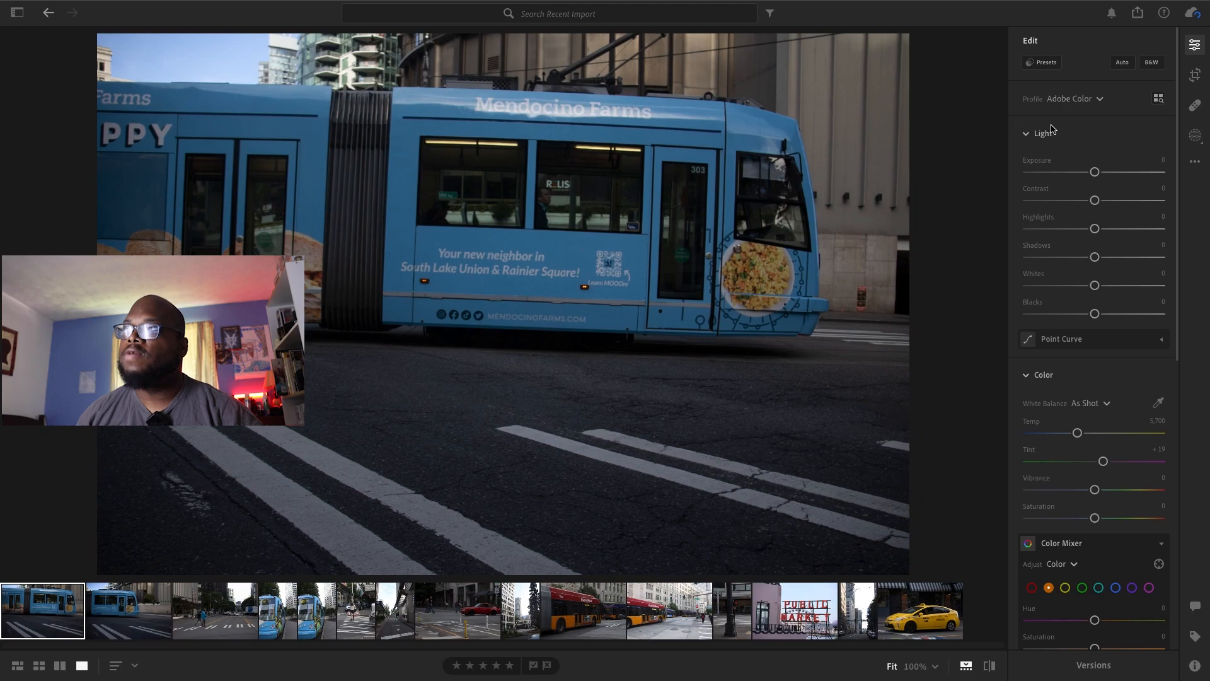
click(1196, 75)
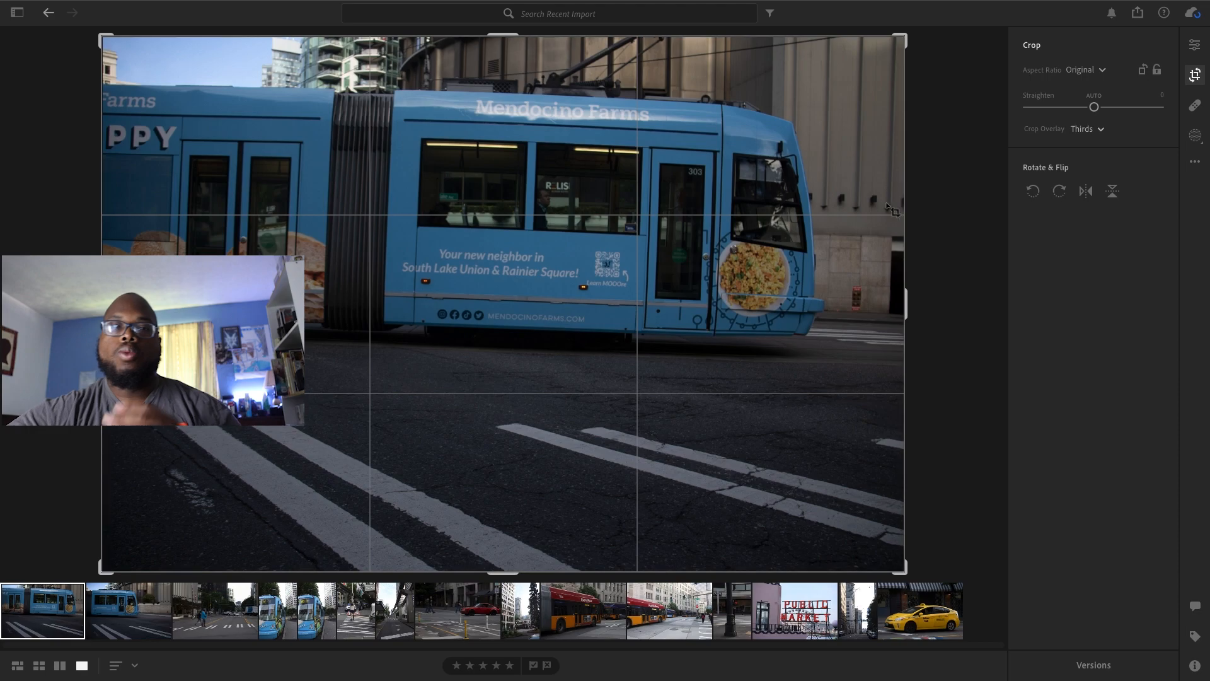
mouse_move(921, 32)
mouse_down()
mouse_move(906, 18)
mouse_move(914, 30)
mouse_up()
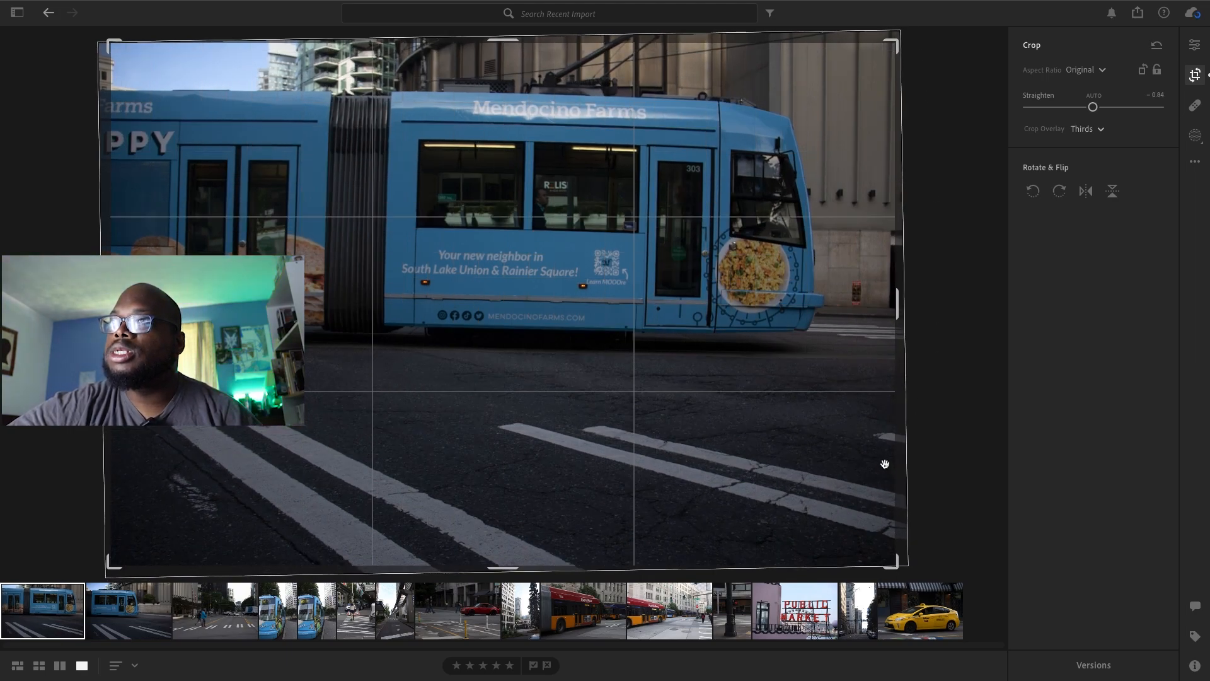
drag(901, 566, 902, 504)
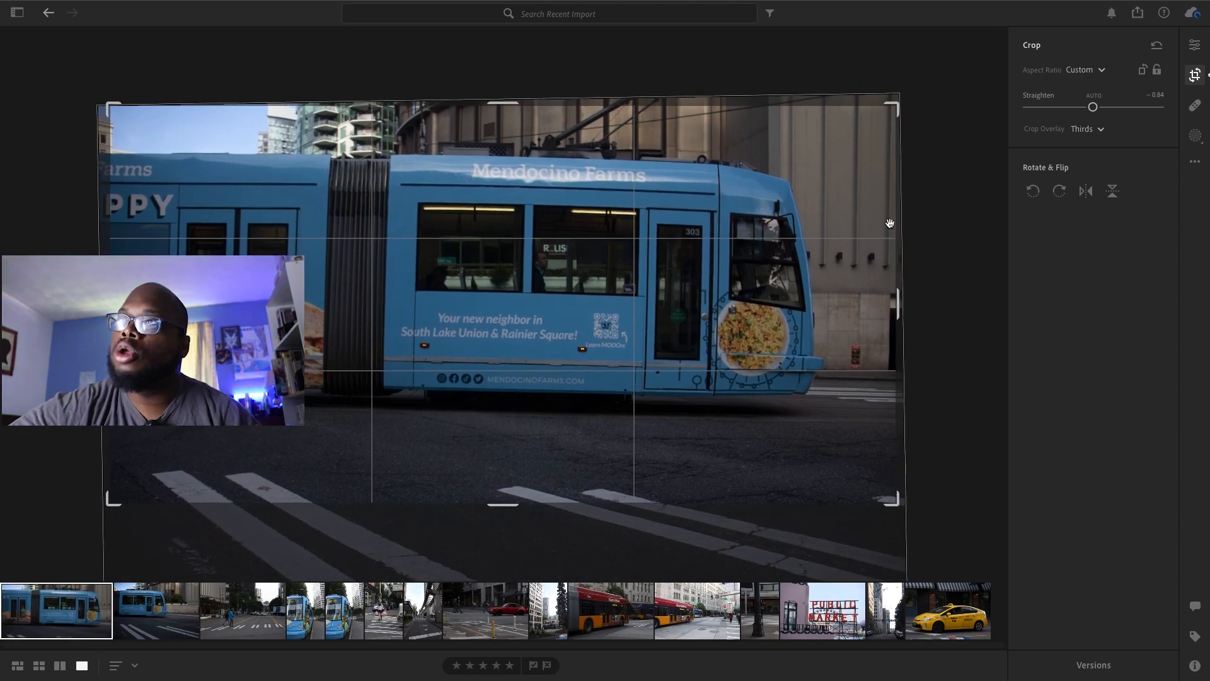
mouse_move(900, 104)
mouse_down()
mouse_move(890, 108)
mouse_move(898, 125)
mouse_move(896, 105)
mouse_up()
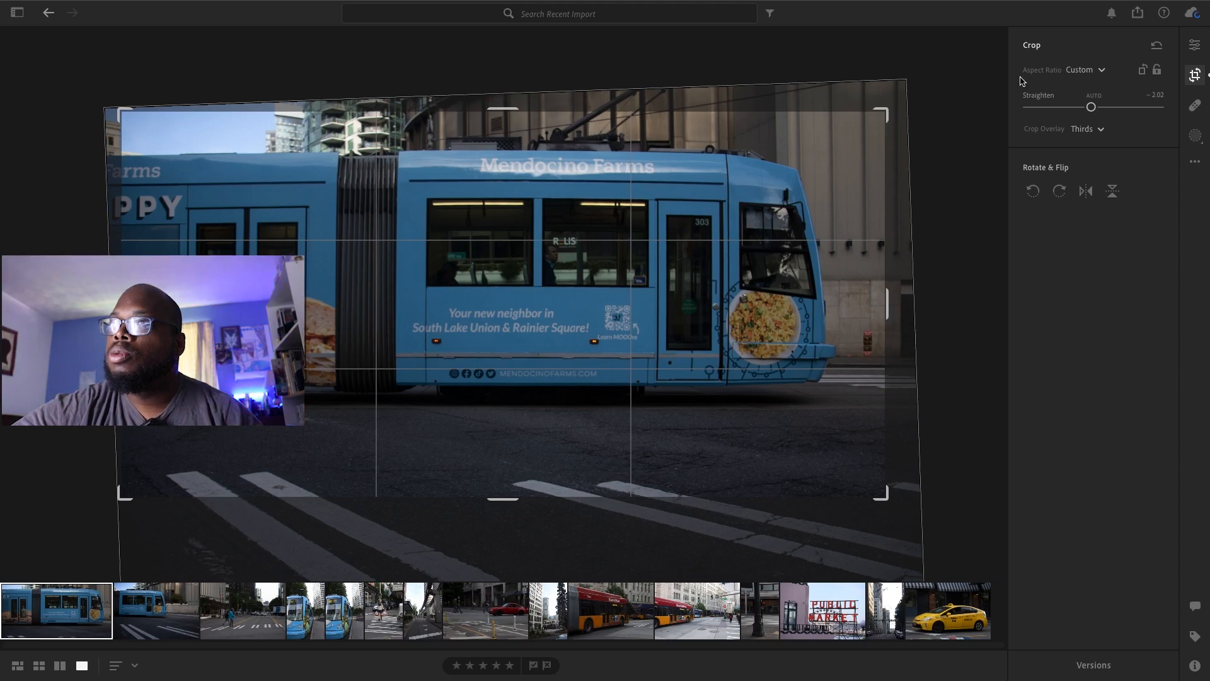
click(1195, 47)
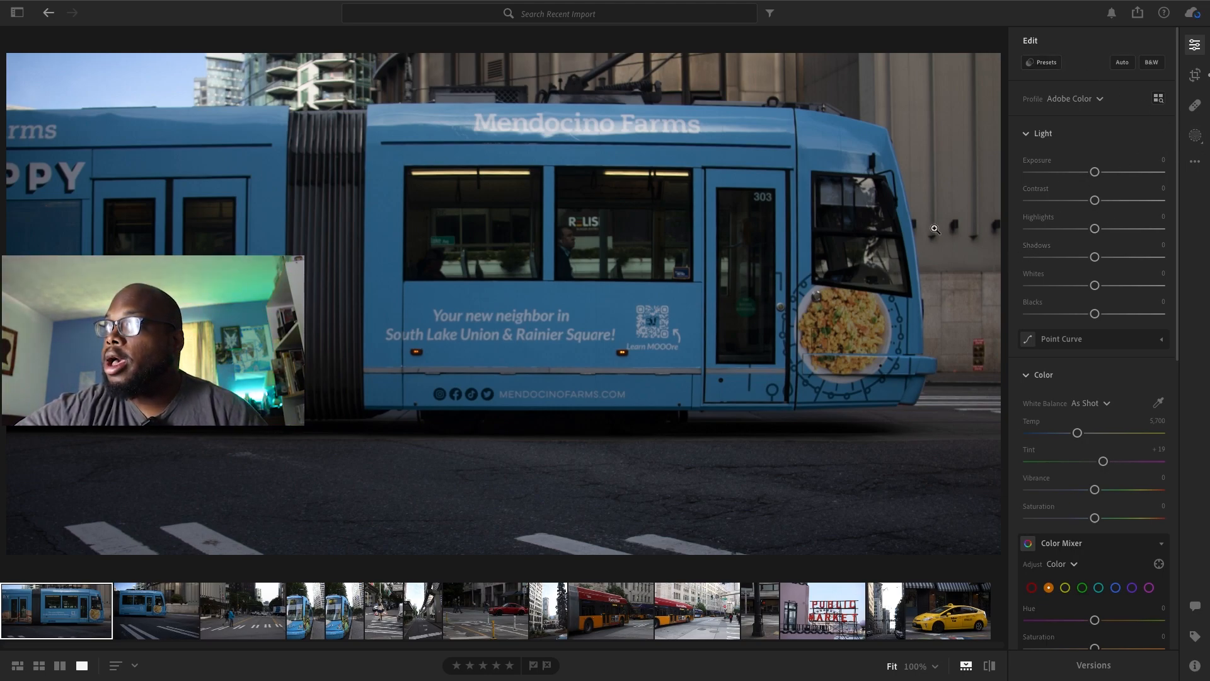
Create a radial gradient mask over the passenger seen through the streetcar's middle window
click(1196, 136)
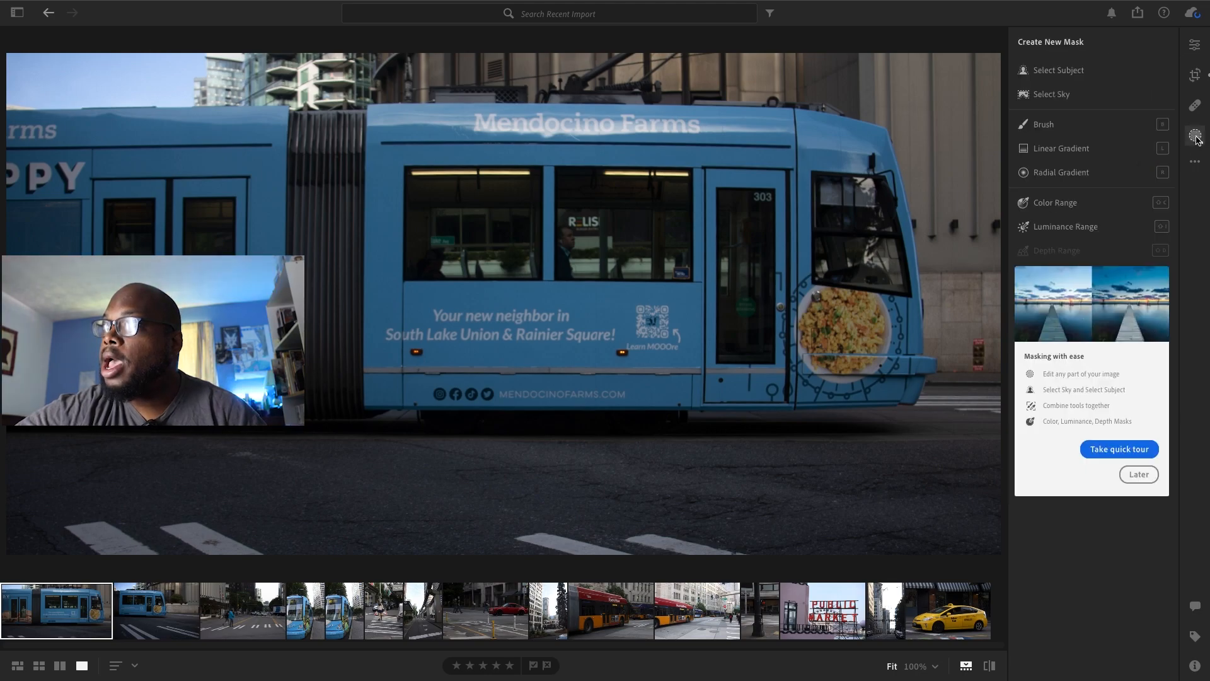
click(1061, 172)
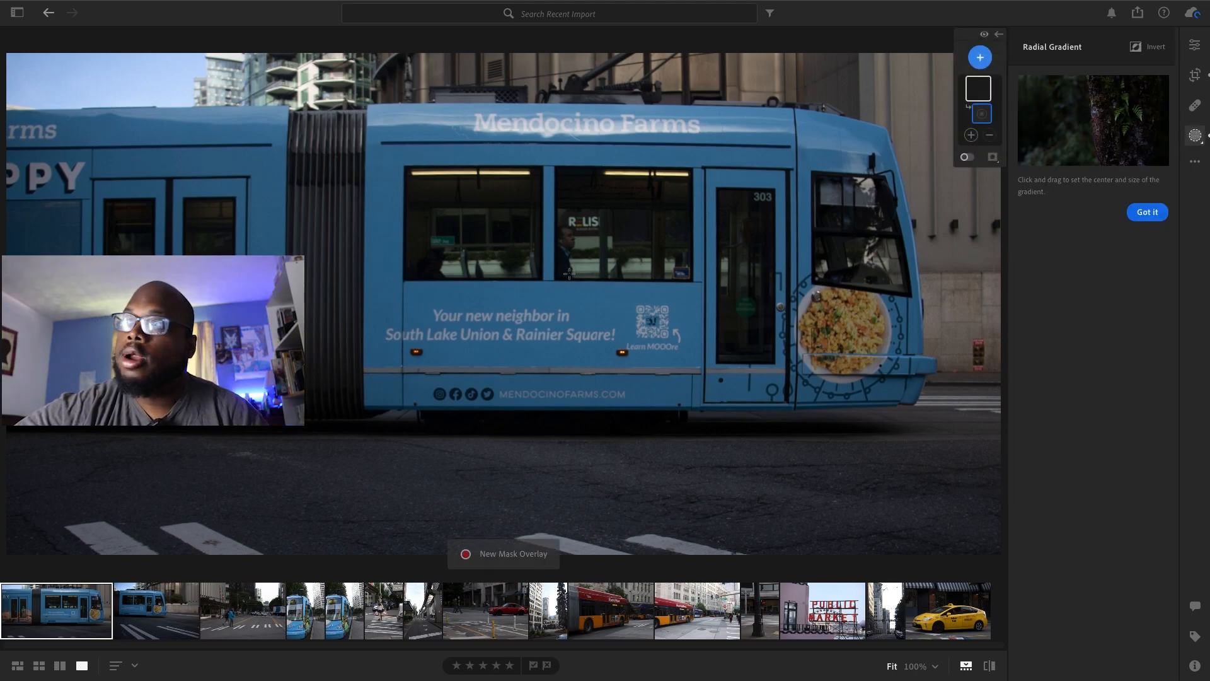
drag(561, 232, 582, 276)
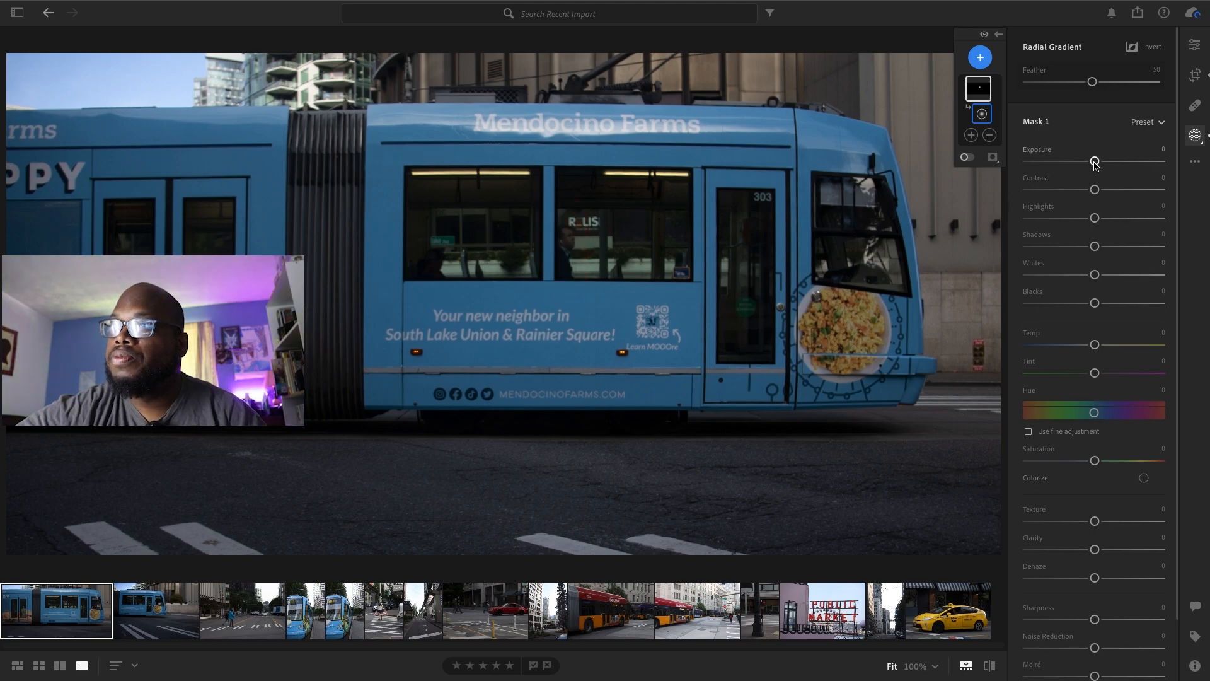
Set the passenger mask's Exposure to +0.44, Highlights to +25, Whites to +24, Blacks to +1, Temp to −3 and Tint to −10
drag(1095, 161, 1102, 162)
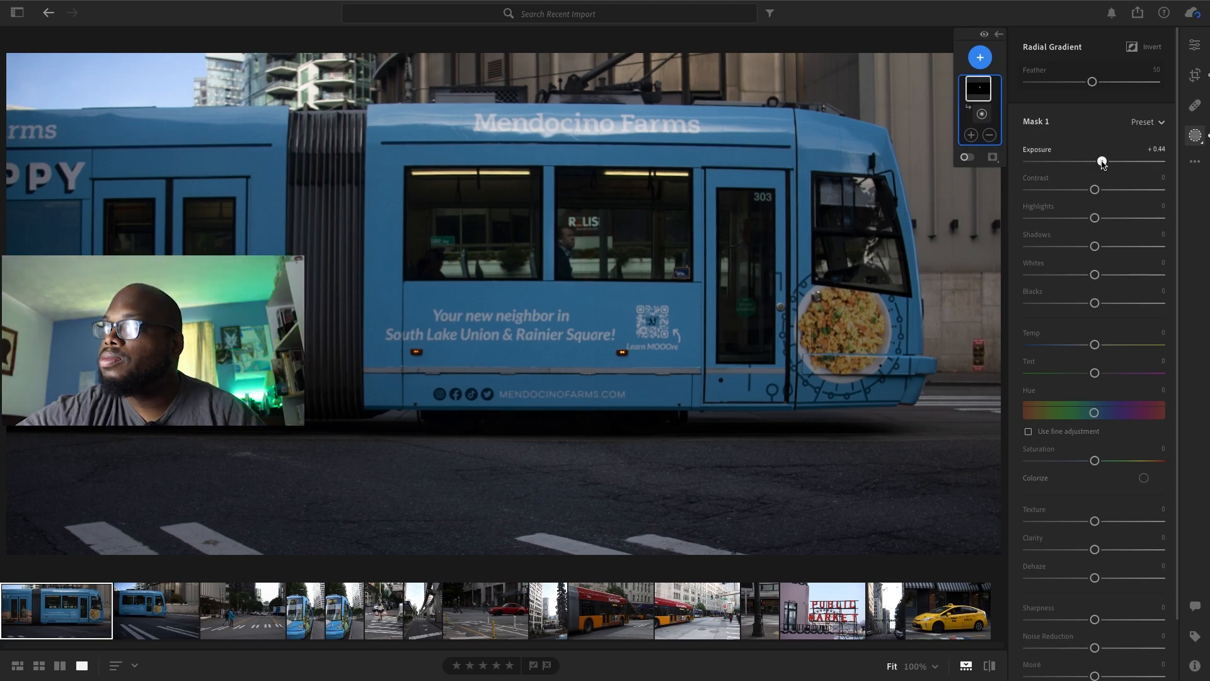
drag(1095, 217, 1111, 218)
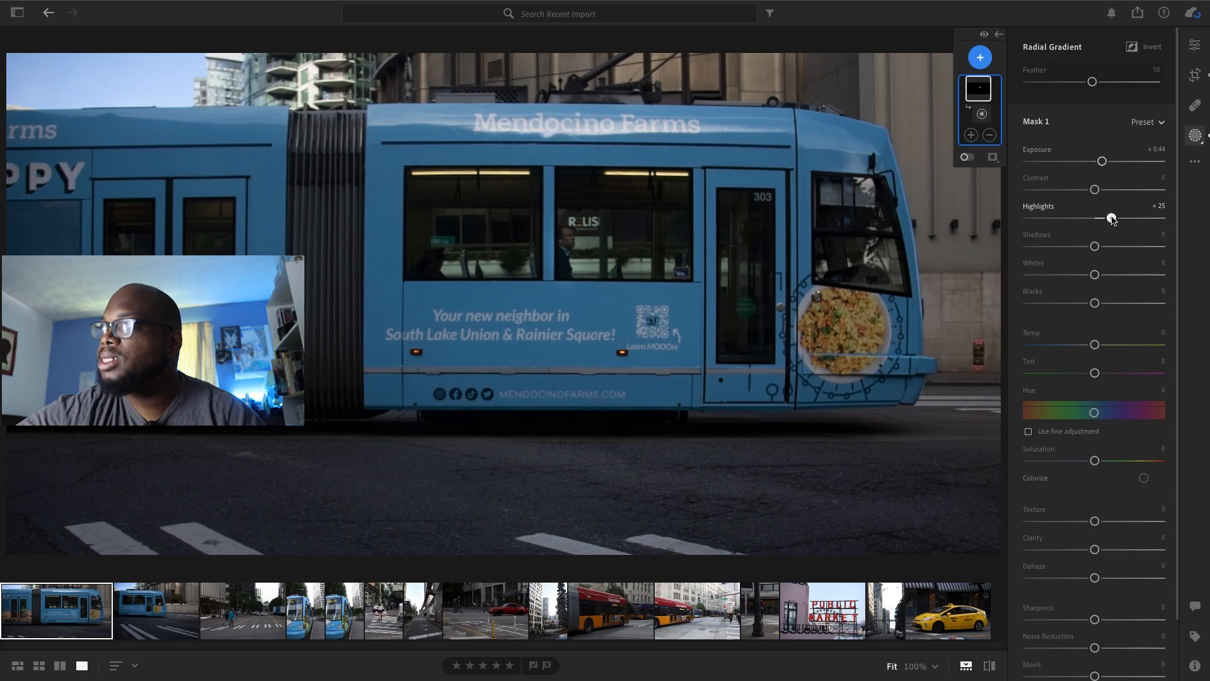
drag(1095, 274, 1110, 276)
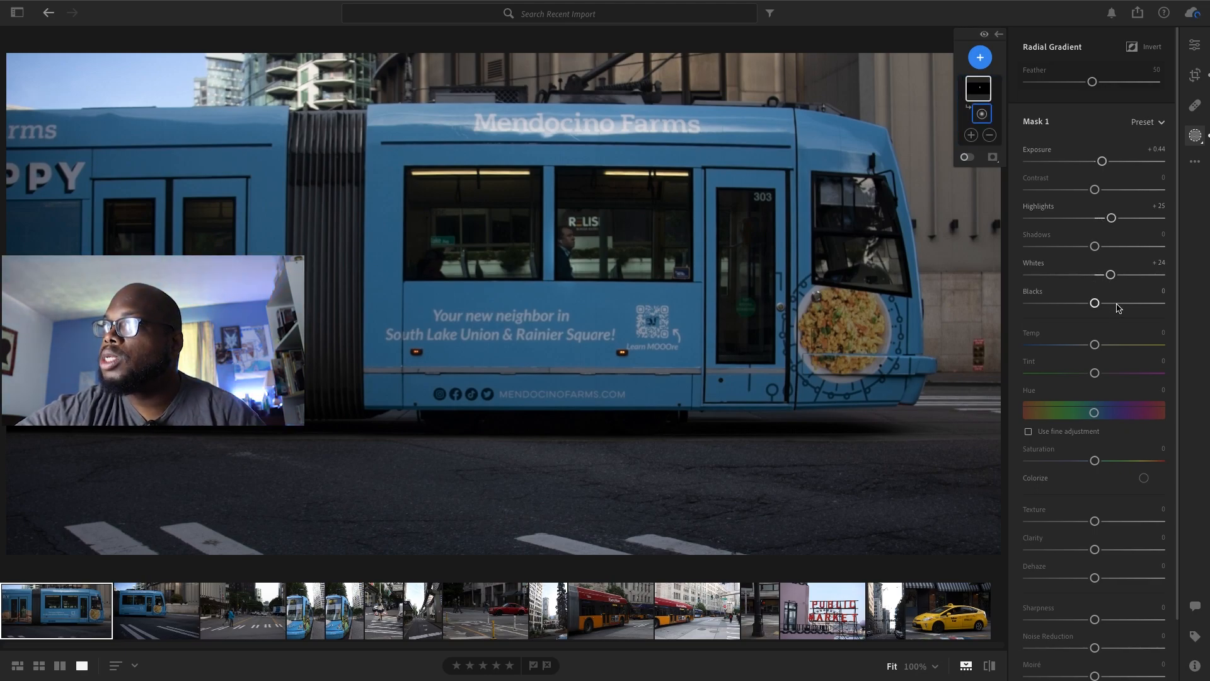
drag(1093, 305, 1090, 376)
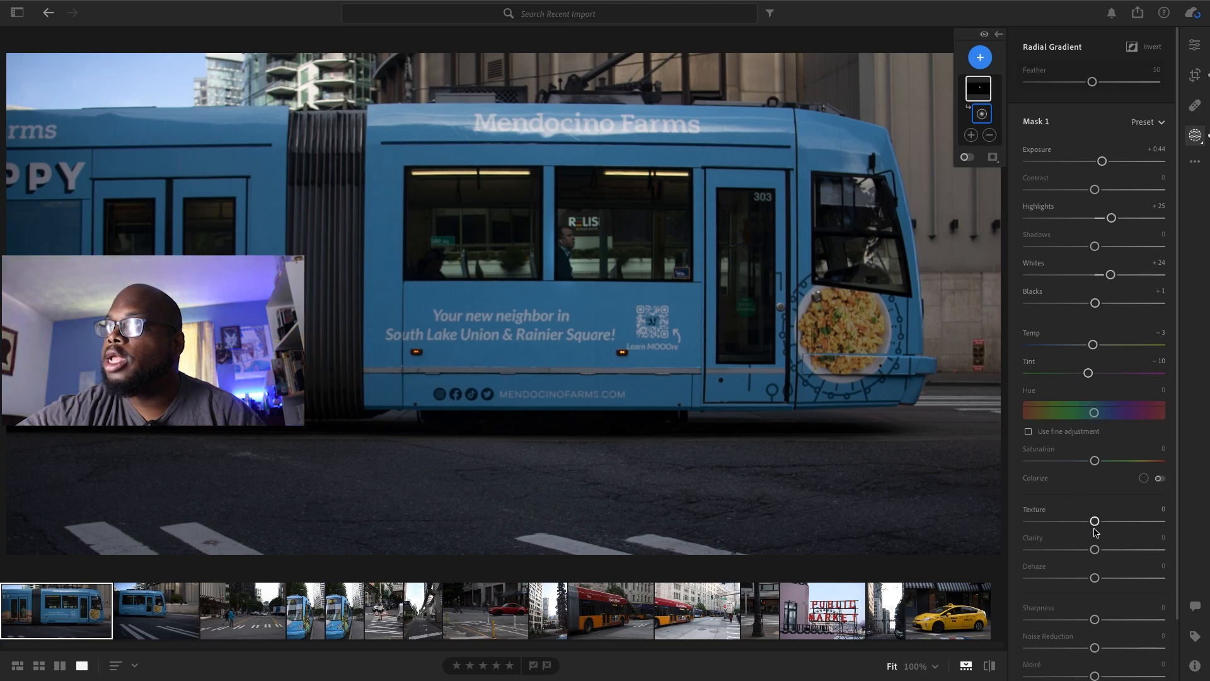
Set the passenger mask's Clarity to +30, Dehaze to −5 and Noise Reduction to +30
drag(1095, 549, 1115, 549)
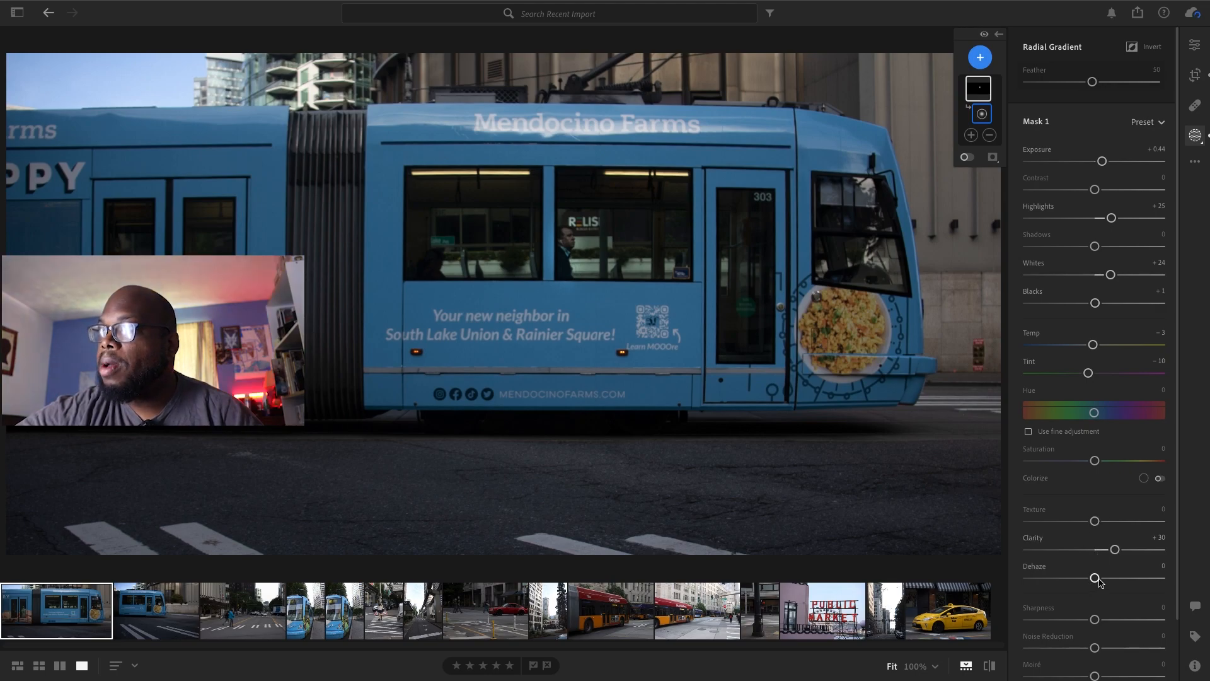
drag(1094, 577, 1091, 578)
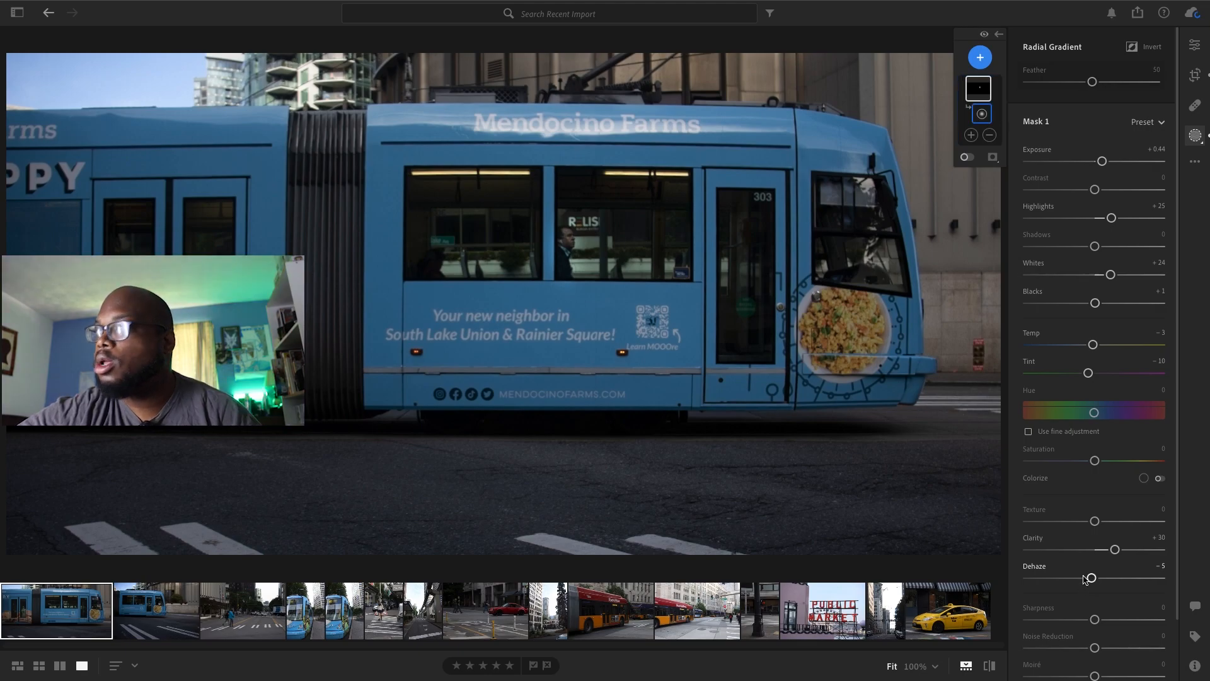
drag(1095, 650, 1114, 648)
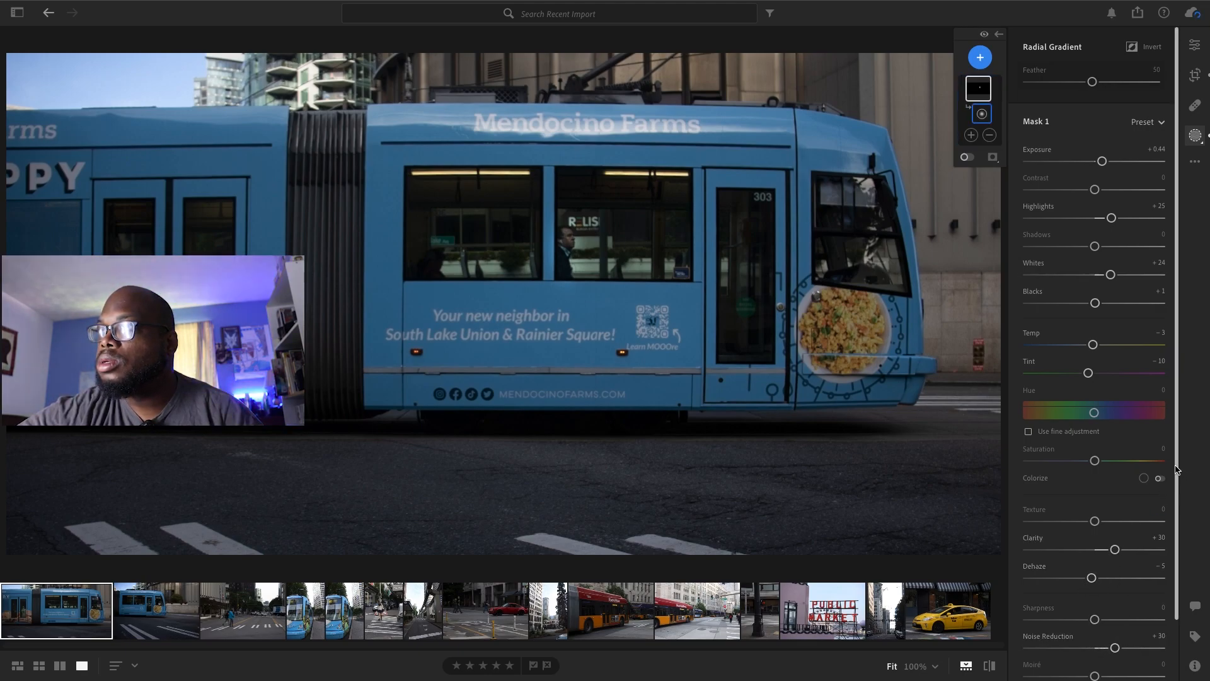
drag(1180, 472, 1180, 508)
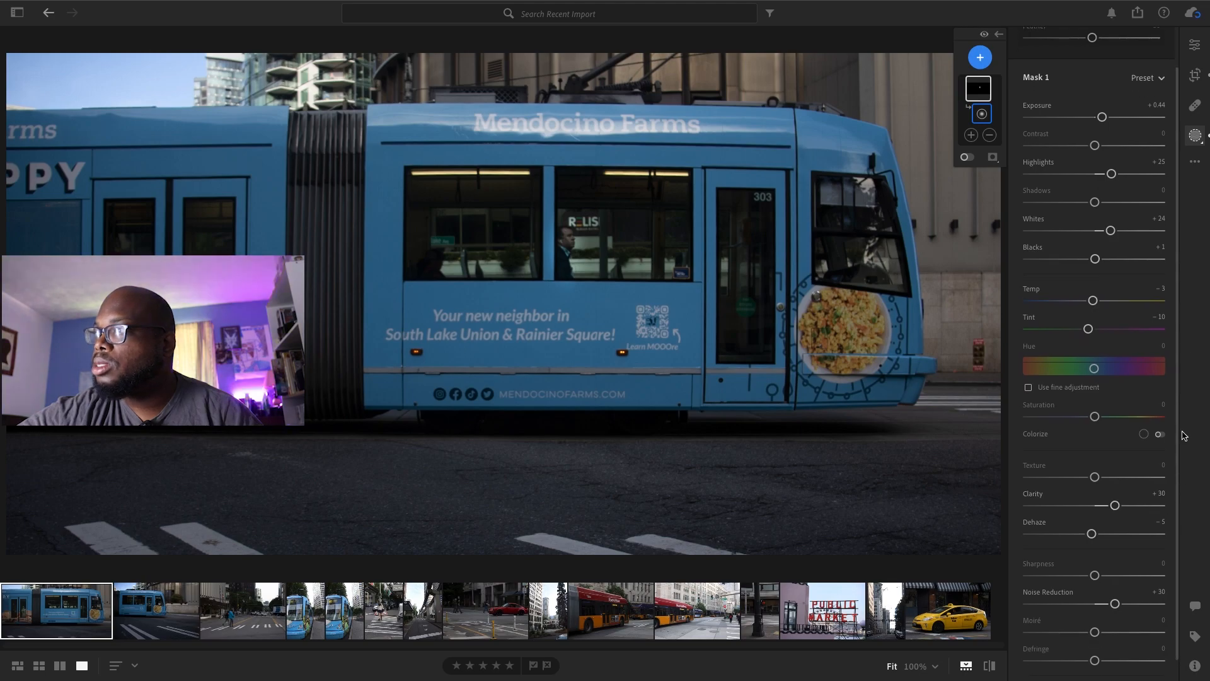
Adjust the whole streetcar photo's light: Exposure +0.10, Contrast +11, Highlights +8 and Whites +16
click(1200, 47)
drag(1094, 173, 1100, 217)
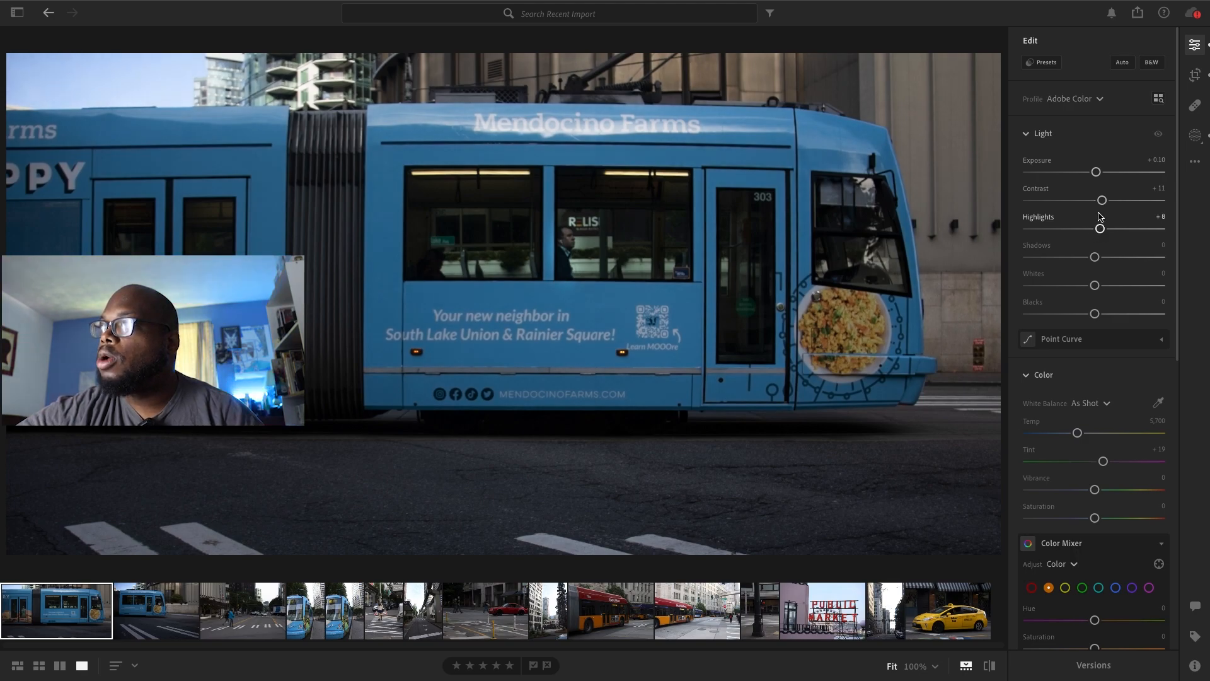
drag(1095, 286, 1105, 286)
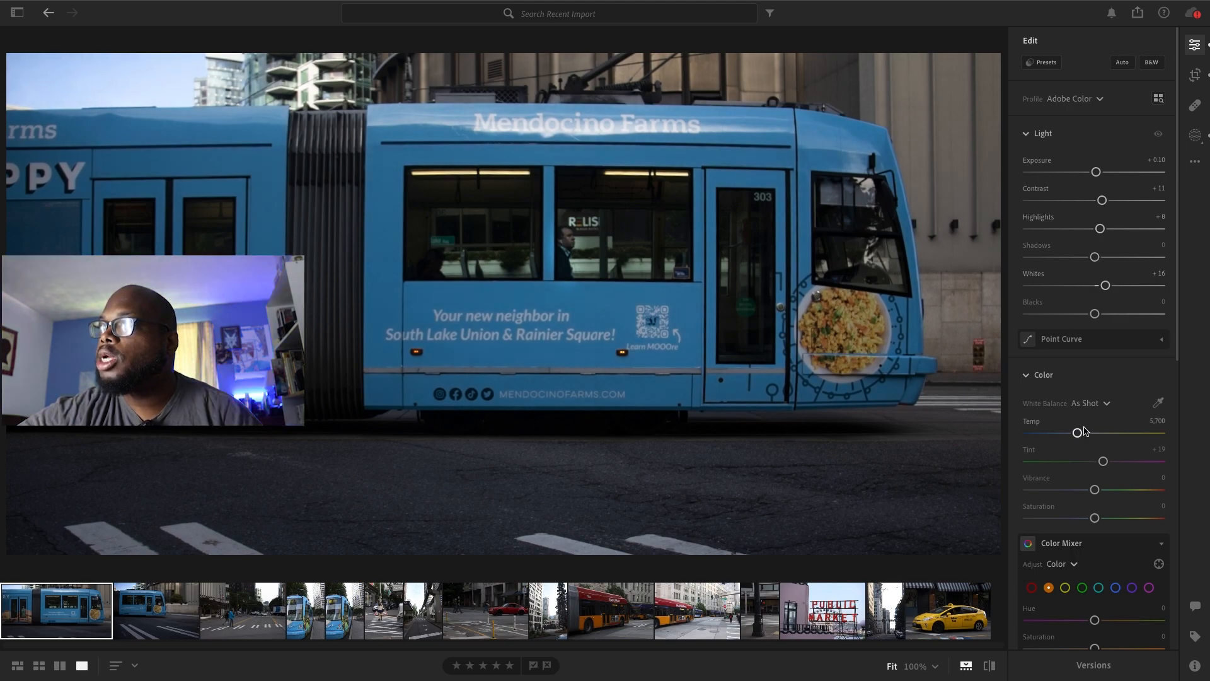
Set the streetcar photo's color Temp to 5,873, Tint to −3, Vibrance to +9 and Saturation to +9
drag(1078, 433, 1096, 462)
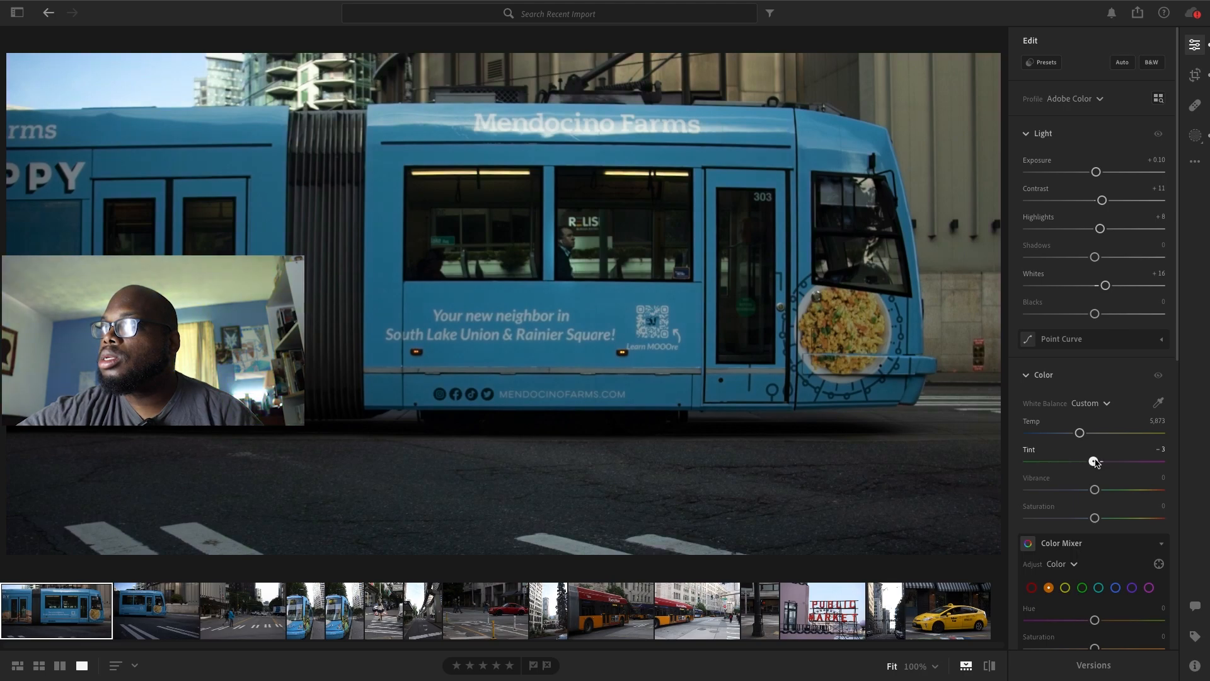
drag(1095, 517, 1100, 518)
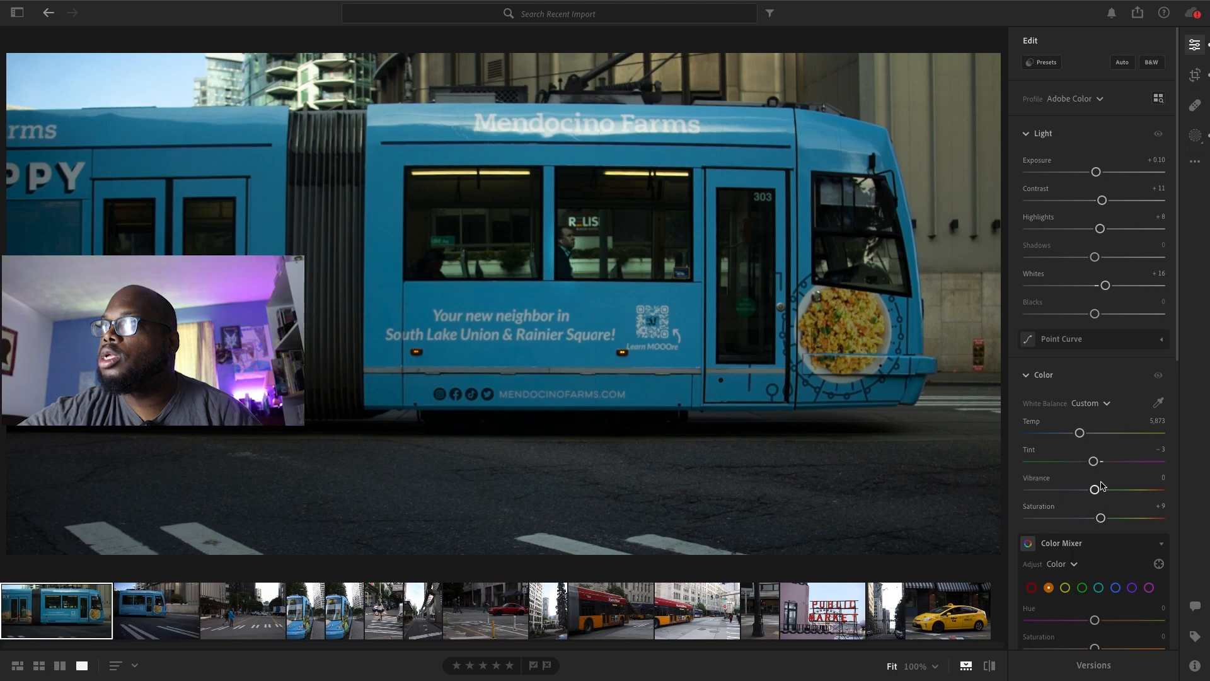
Apply effects to the whole streetcar photo: Clarity +29, Dehaze −4 and Vignette −5
scroll(1143, 452, down, 5)
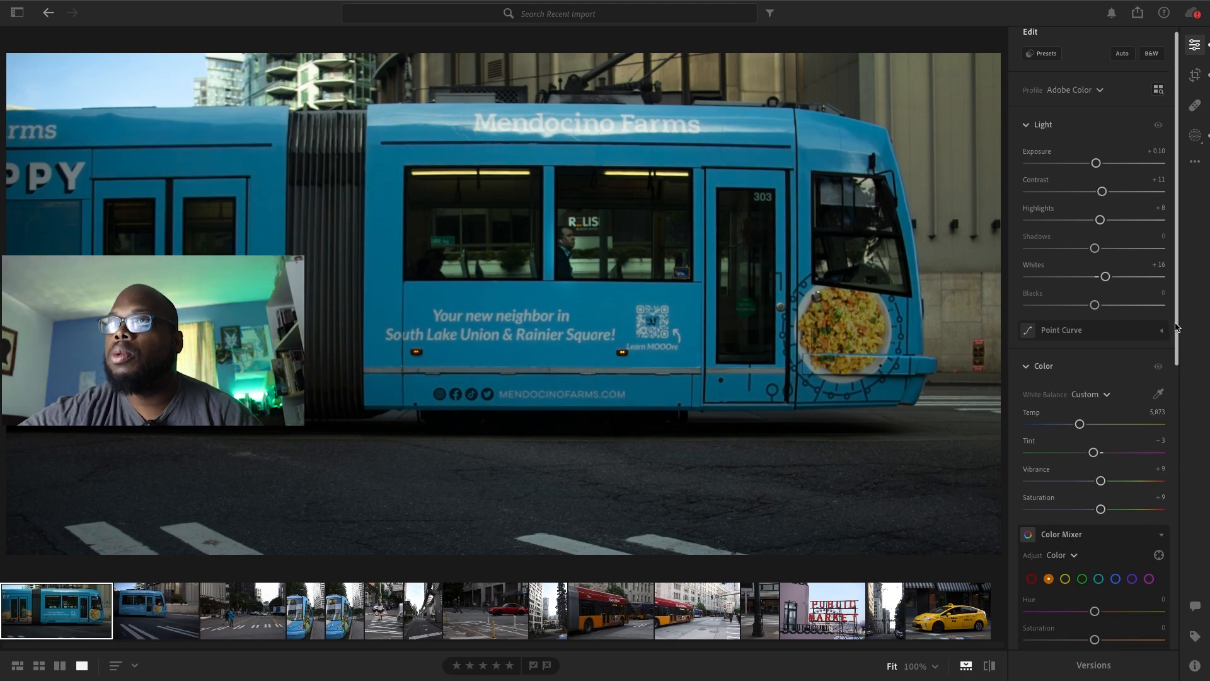
drag(1097, 468, 1112, 465)
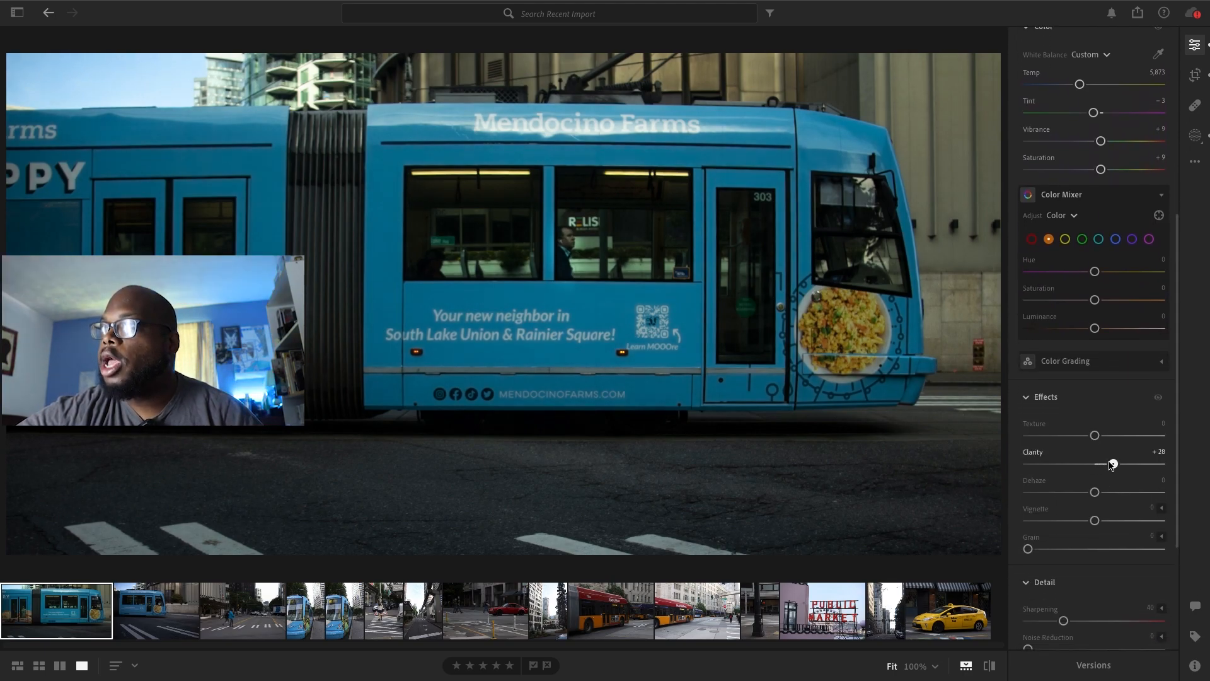
drag(1096, 493, 1094, 523)
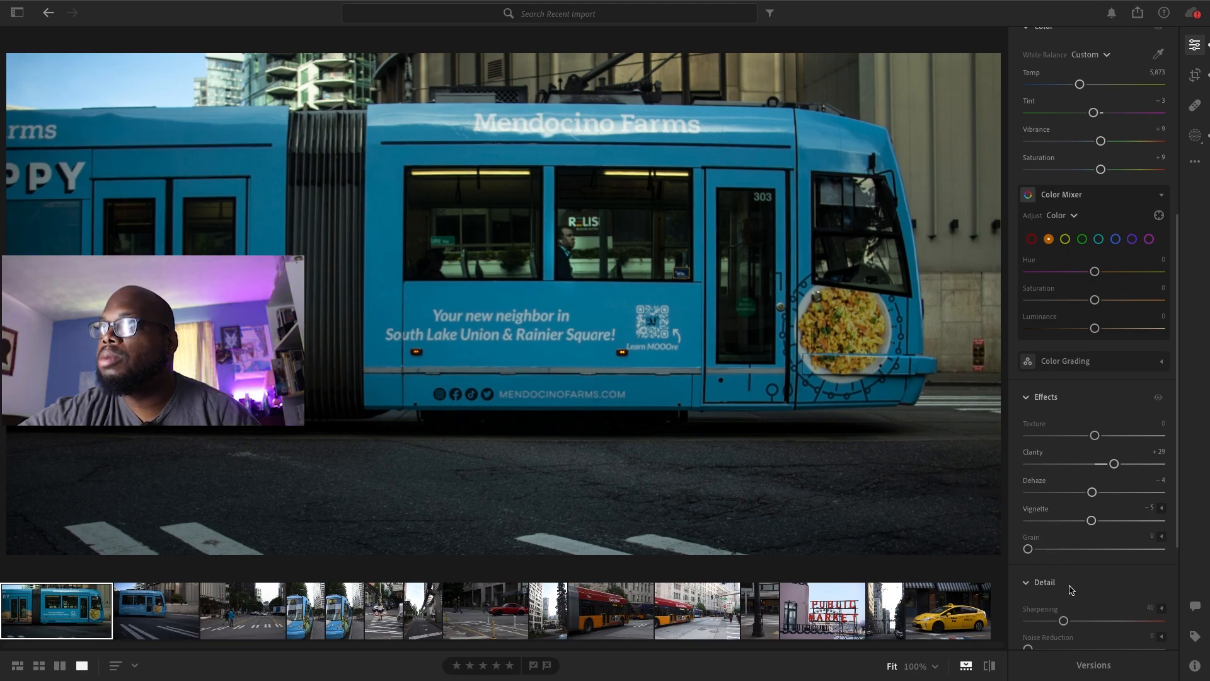
Set the streetcar photo's Noise Reduction to 21, remove chromatic aberration and enable lens corrections
drag(1176, 445, 1175, 533)
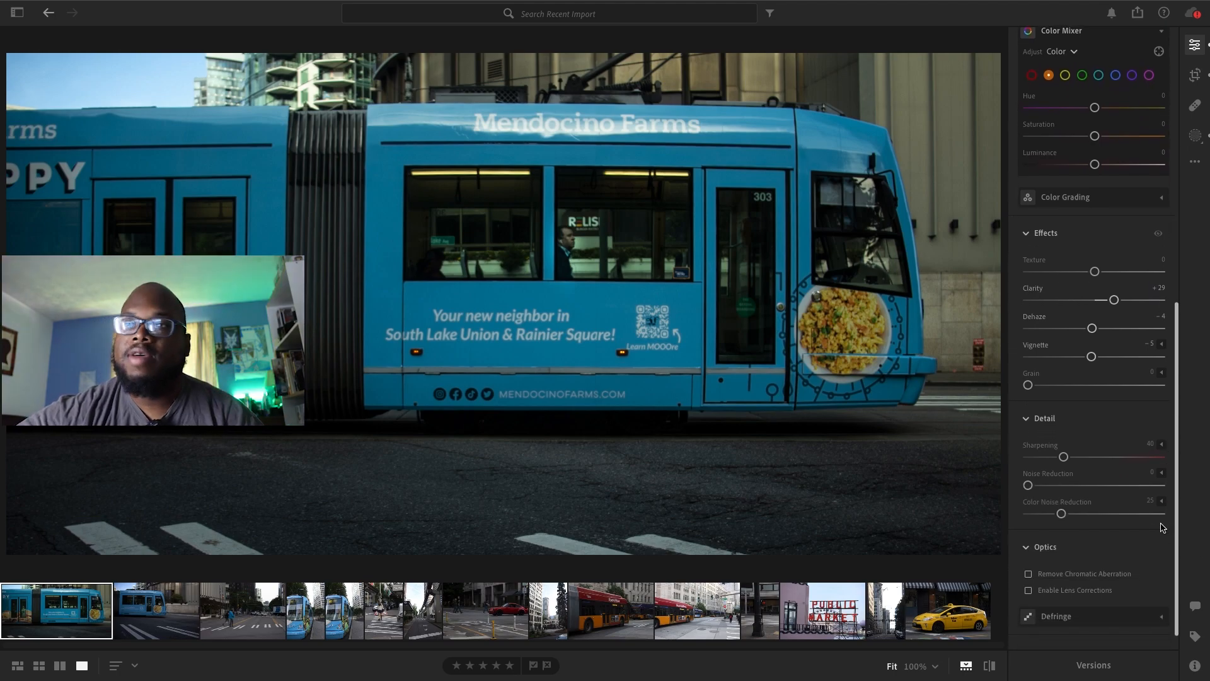
drag(1034, 486, 1059, 487)
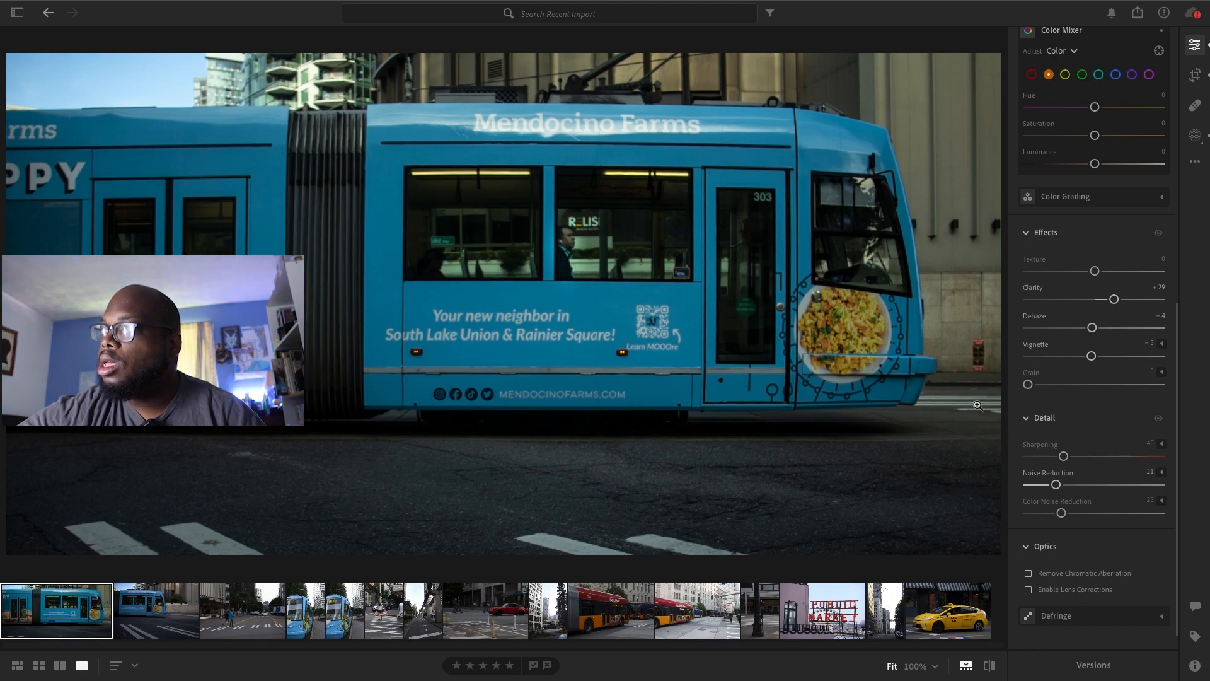
click(1029, 573)
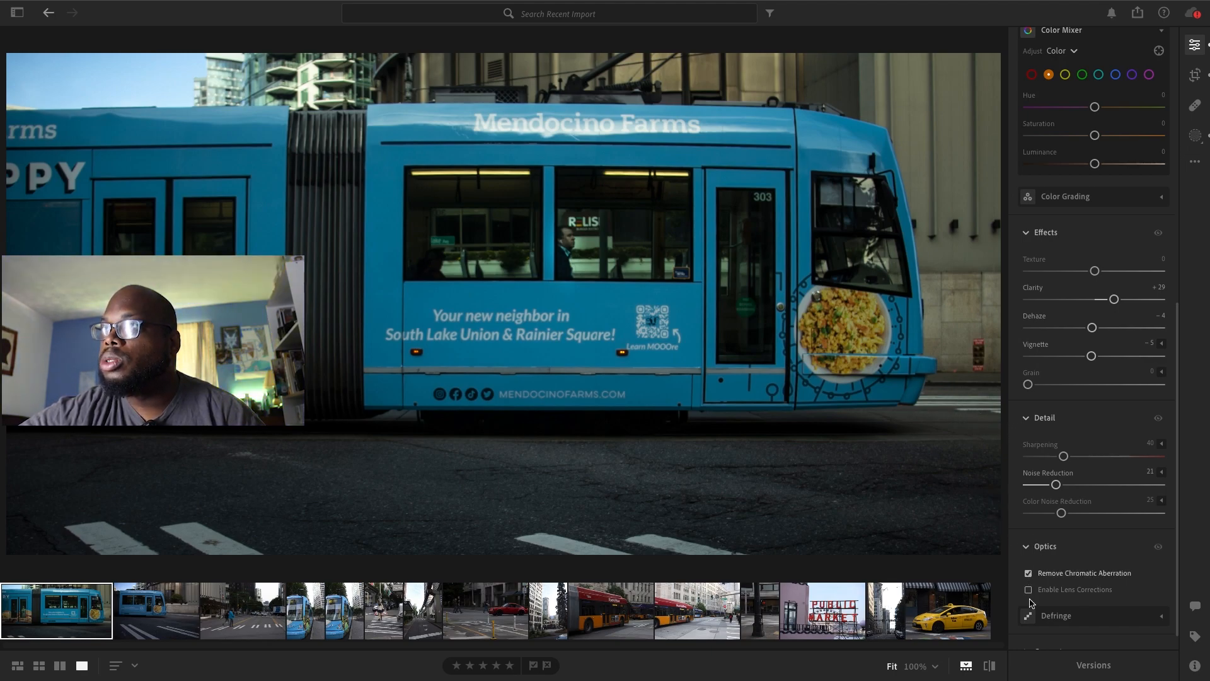
click(1028, 590)
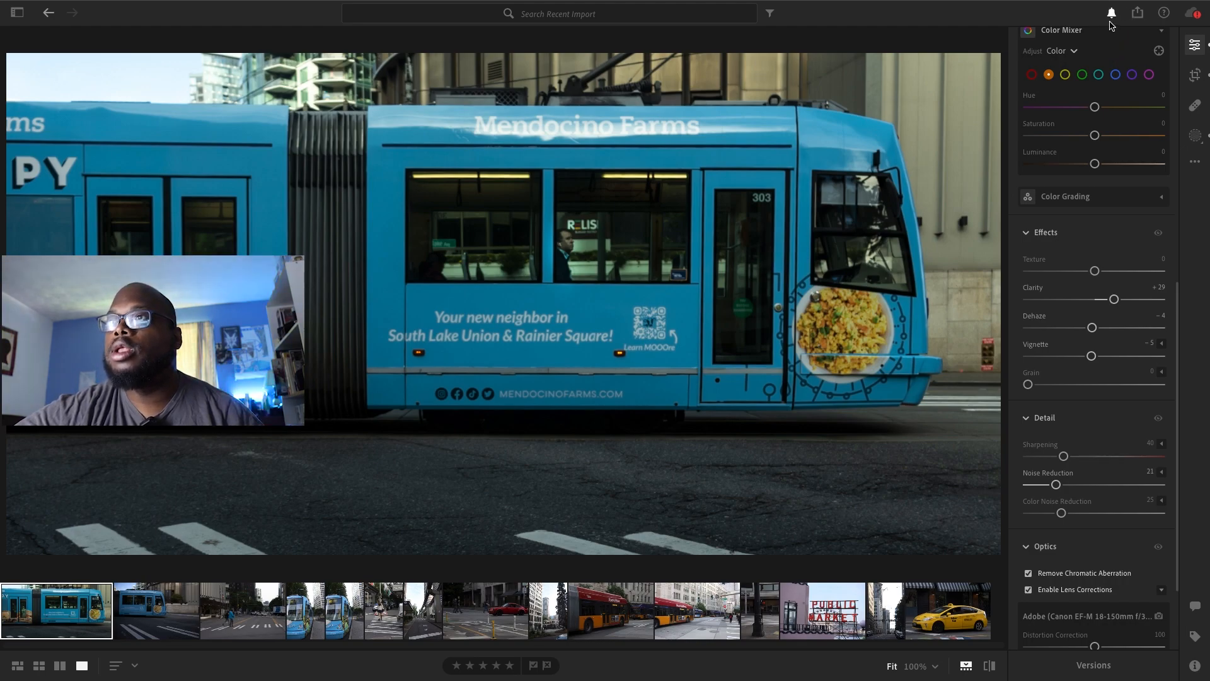
Export the edited streetcar photo as a full-size JPG (Large) into the Lightroom Edits 2 folder
click(1137, 13)
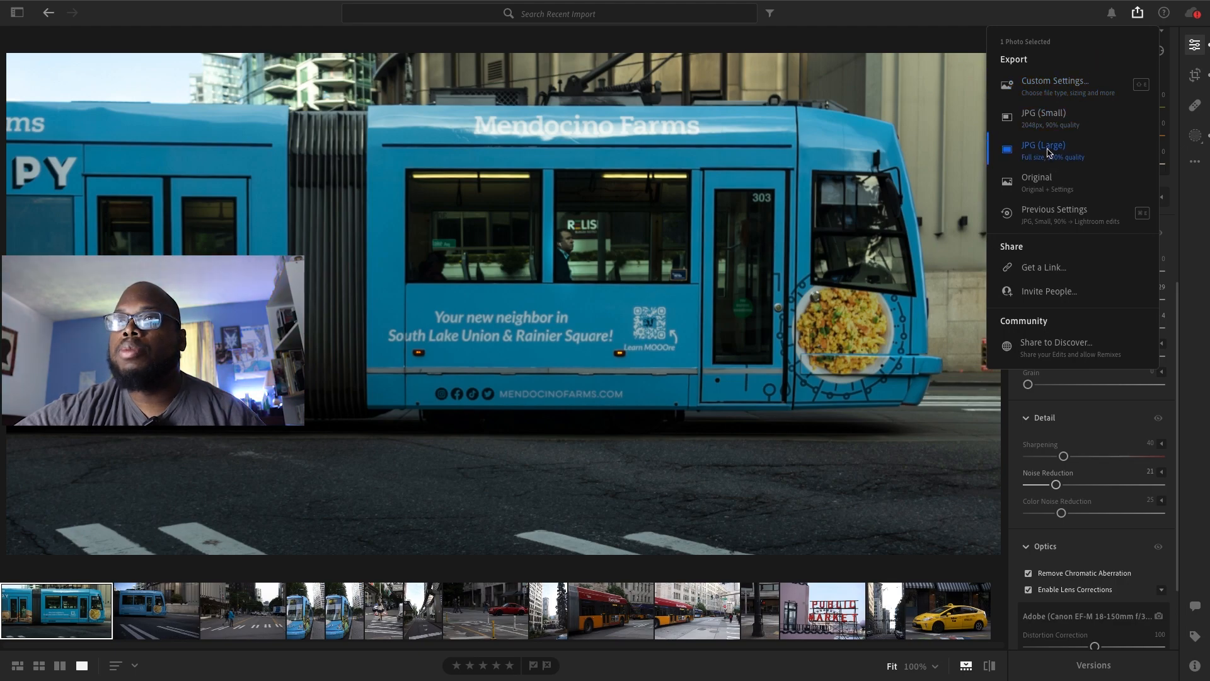
click(1040, 150)
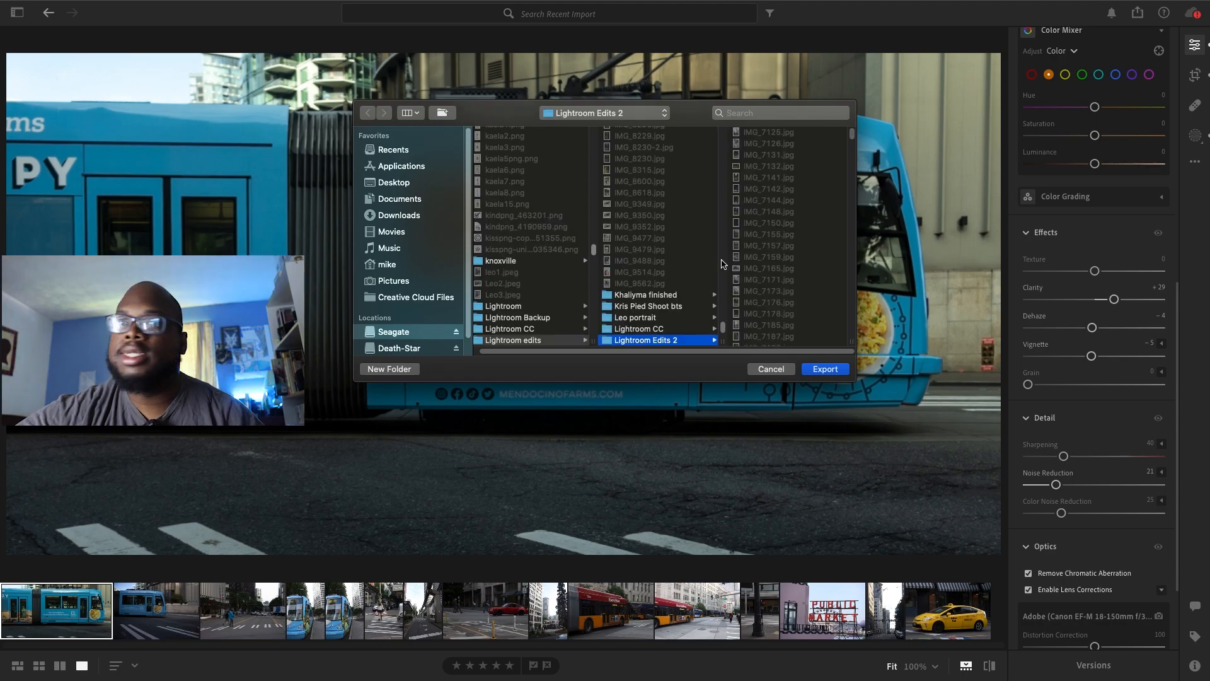
click(825, 369)
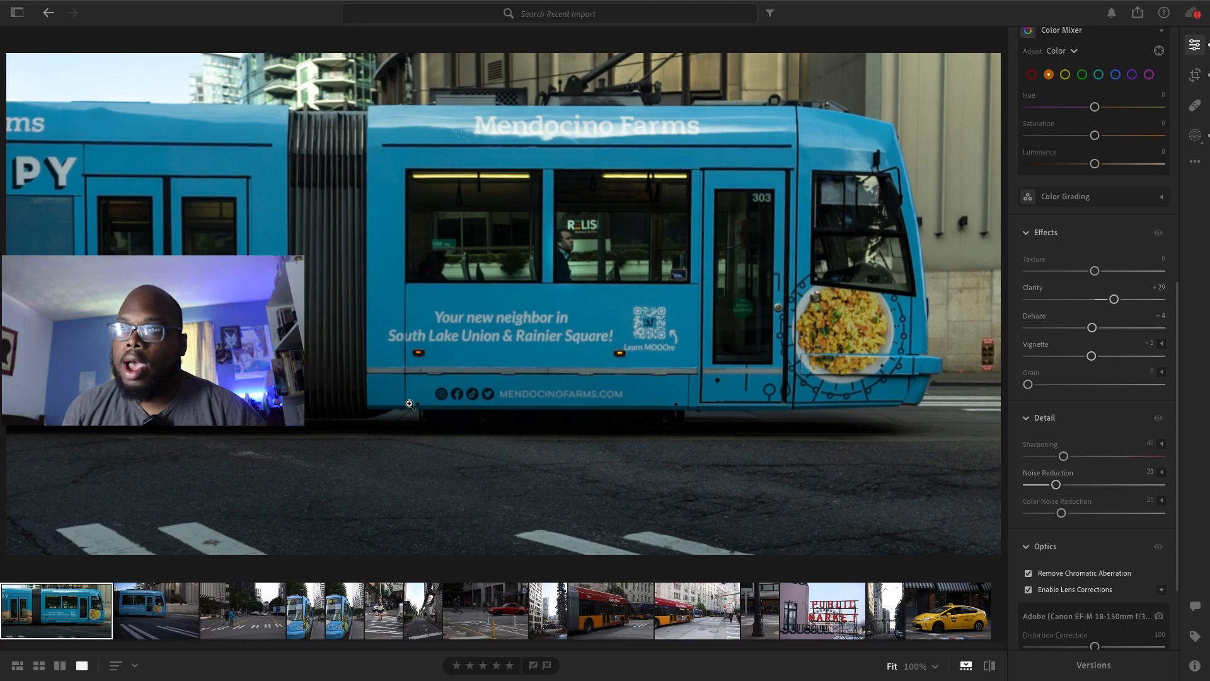
Open the photo of the two pedestrians at the crosswalk and crop off its upper part with the sky and building tops
click(272, 624)
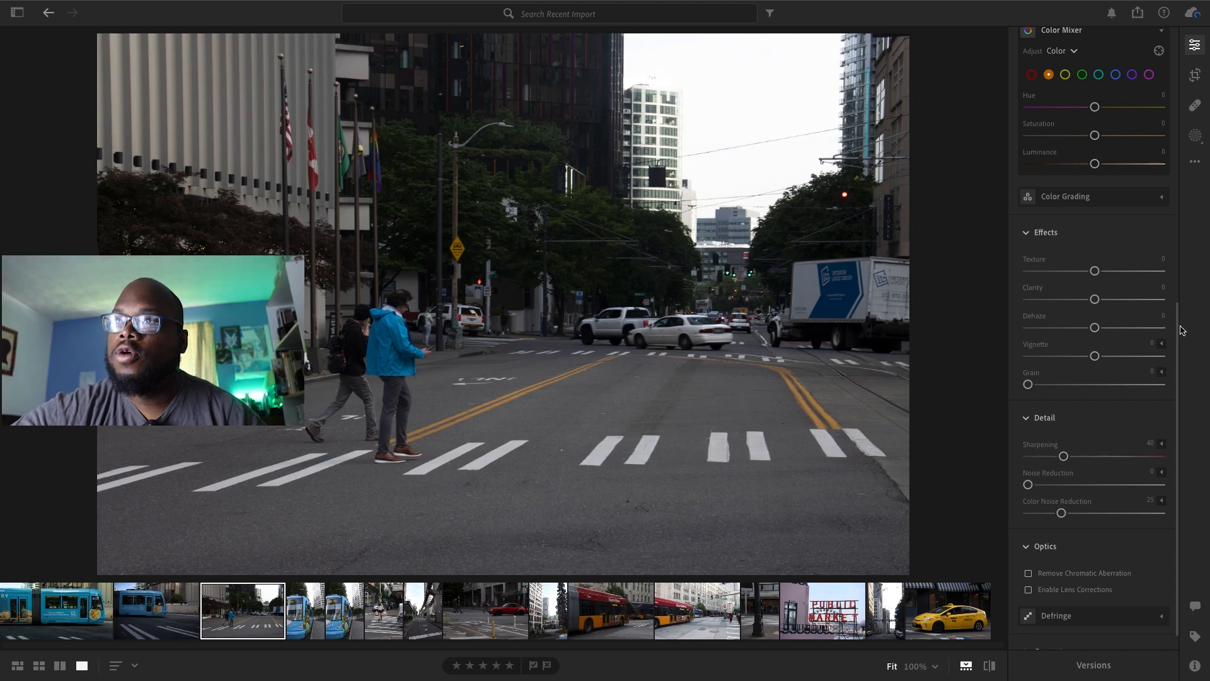
drag(1175, 325, 1172, 308)
scroll(1151, 146, up, 10)
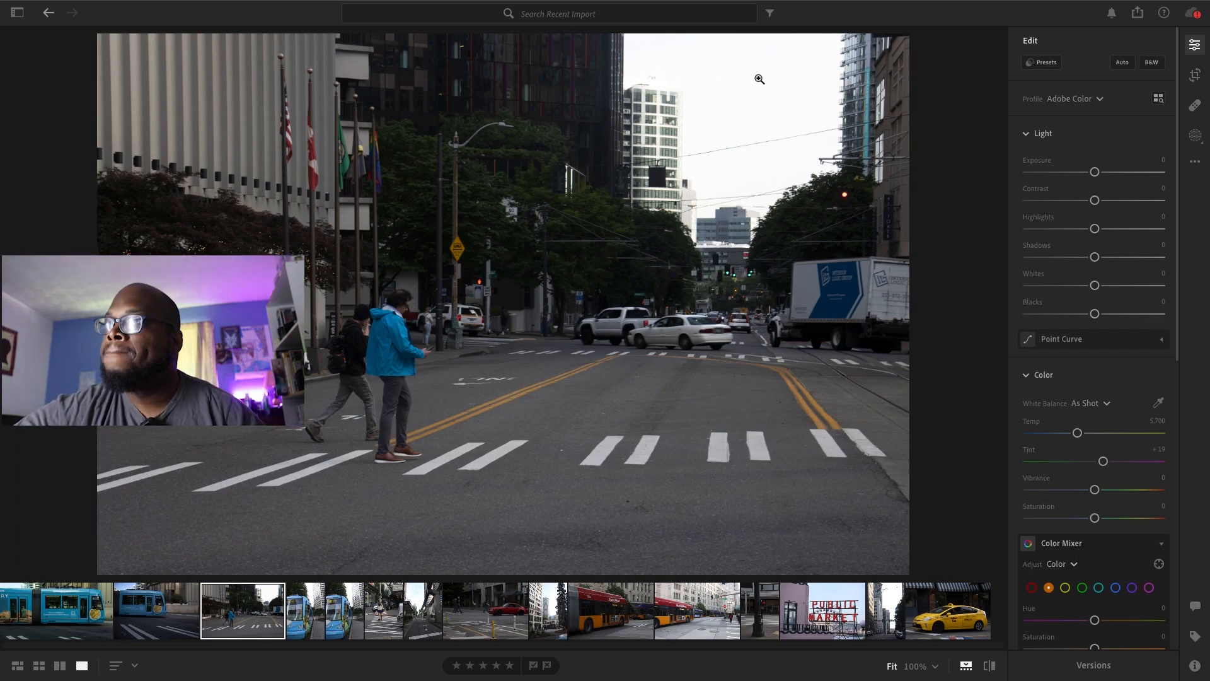
click(1195, 75)
drag(908, 38, 945, 129)
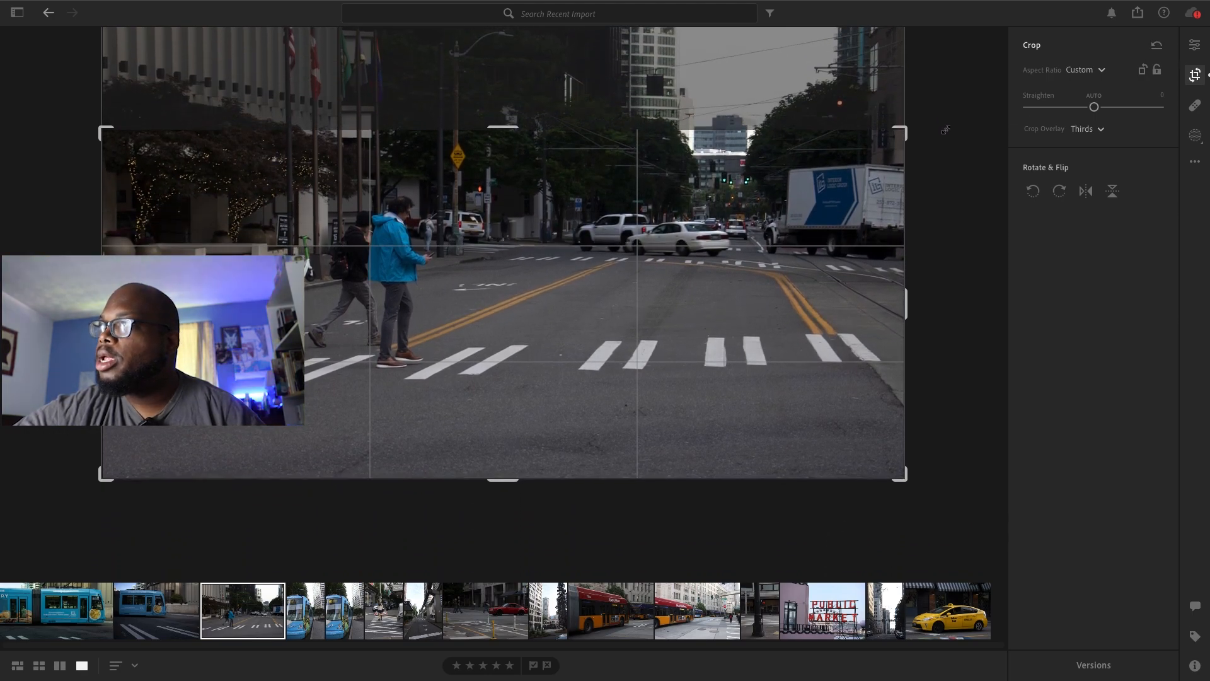
click(1195, 45)
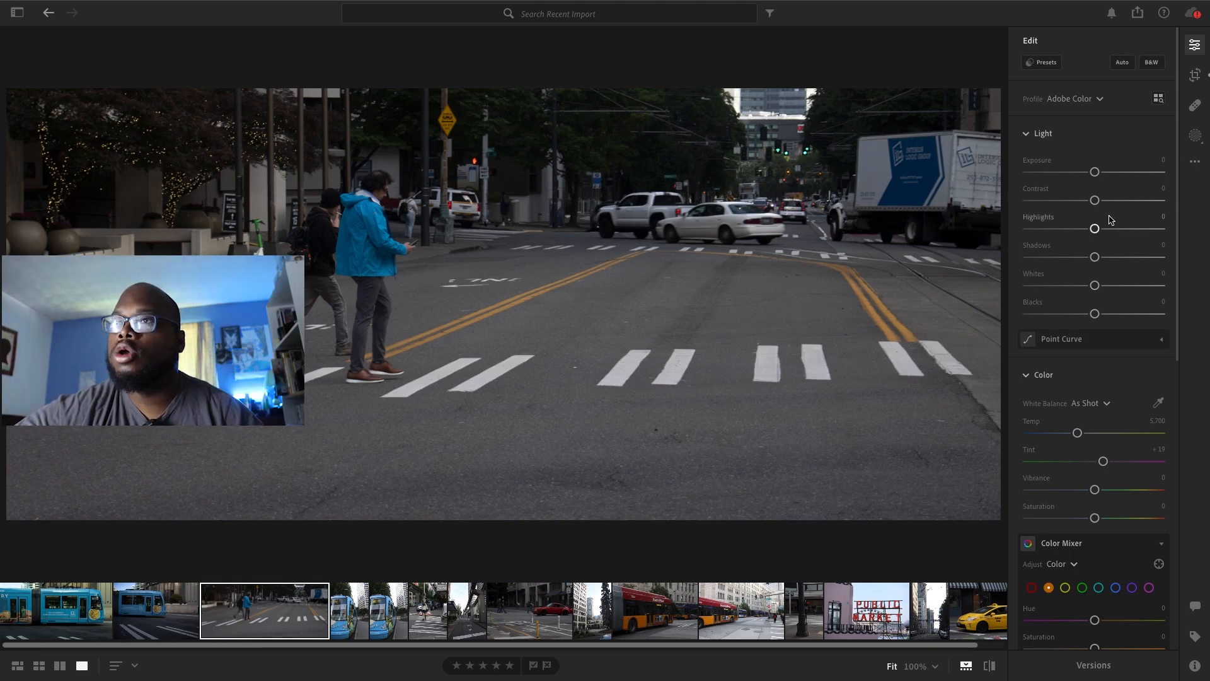
Preview the saved presets City Blue, Feeling Blue and Fuji Superia 400 on the crosswalk photo
click(1044, 63)
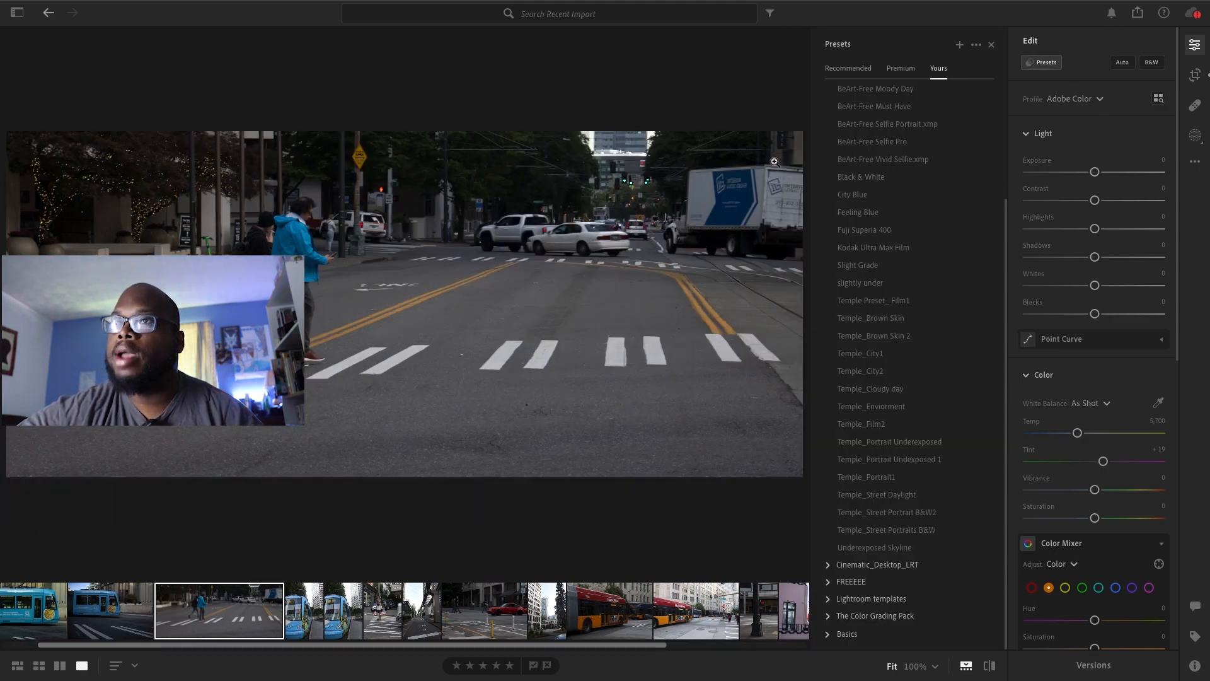
click(842, 197)
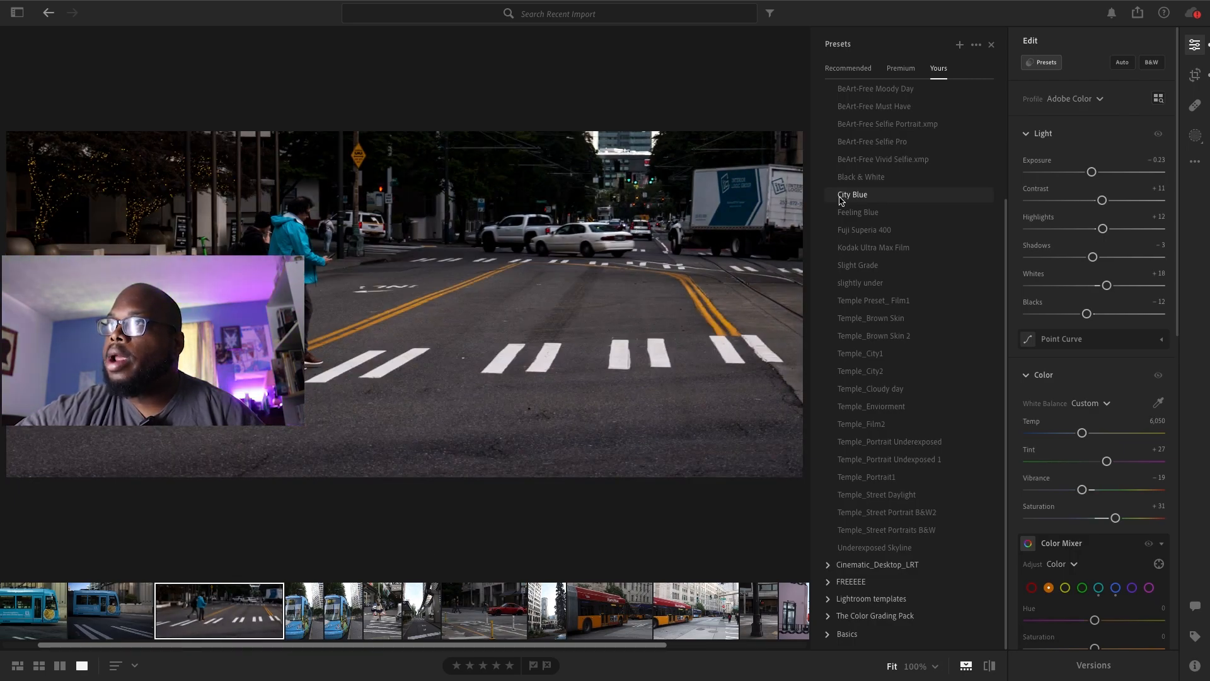
click(842, 214)
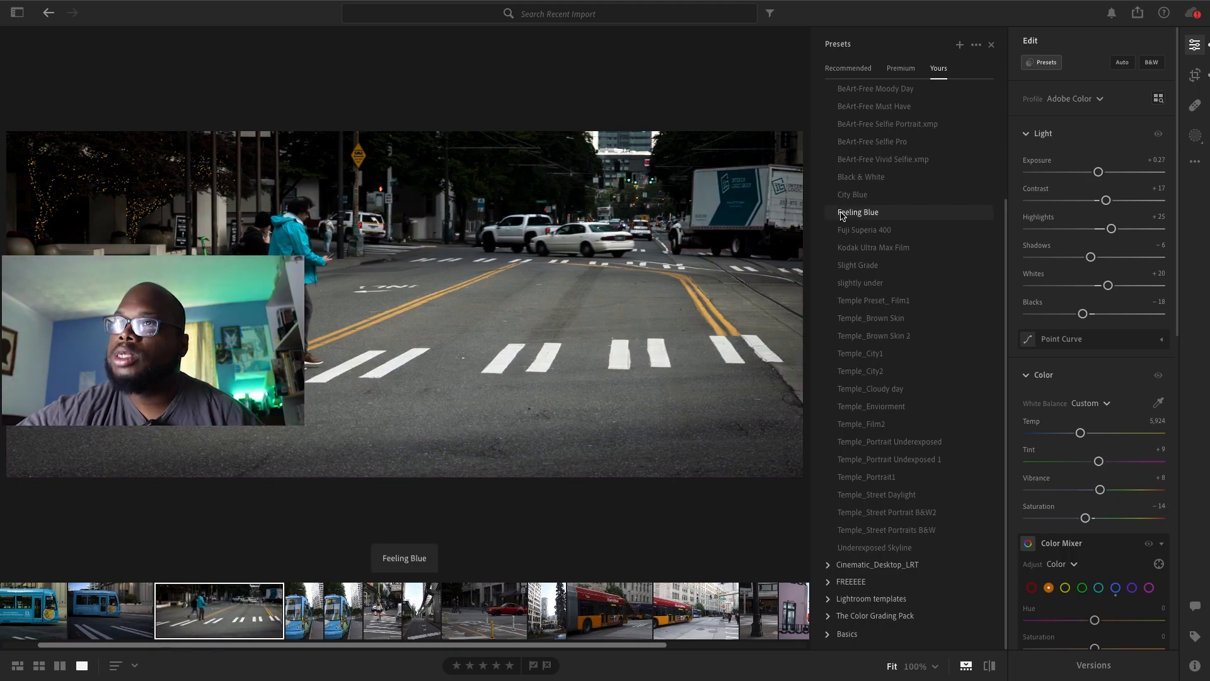
click(846, 233)
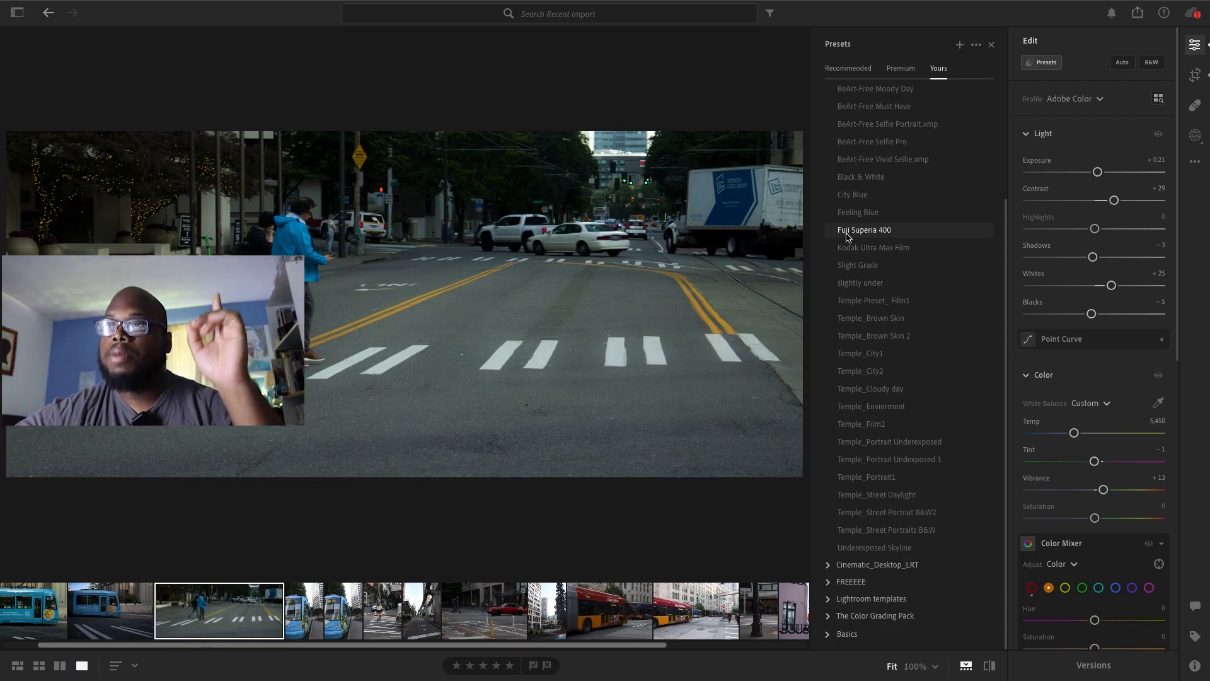
Apply the Fuji Superia 400 preset, compare it with Kodak Ultra Max Film, and settle on Fuji Superia 400 with an Amount of 74
click(847, 235)
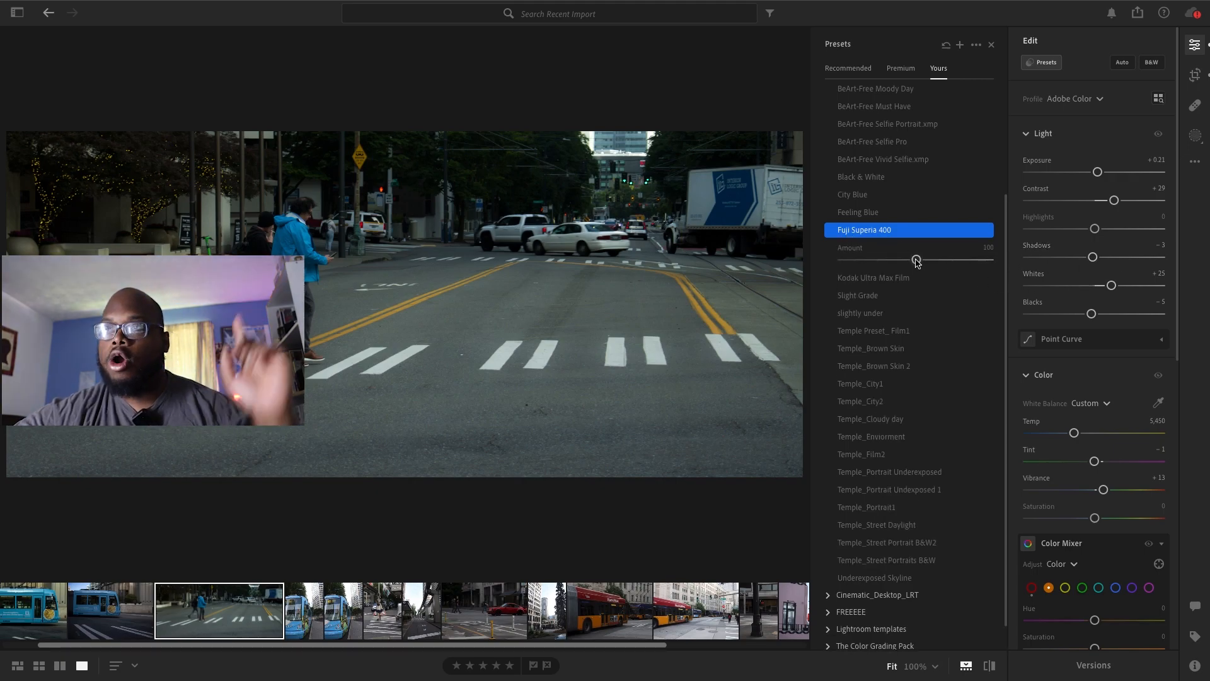
drag(916, 259, 886, 262)
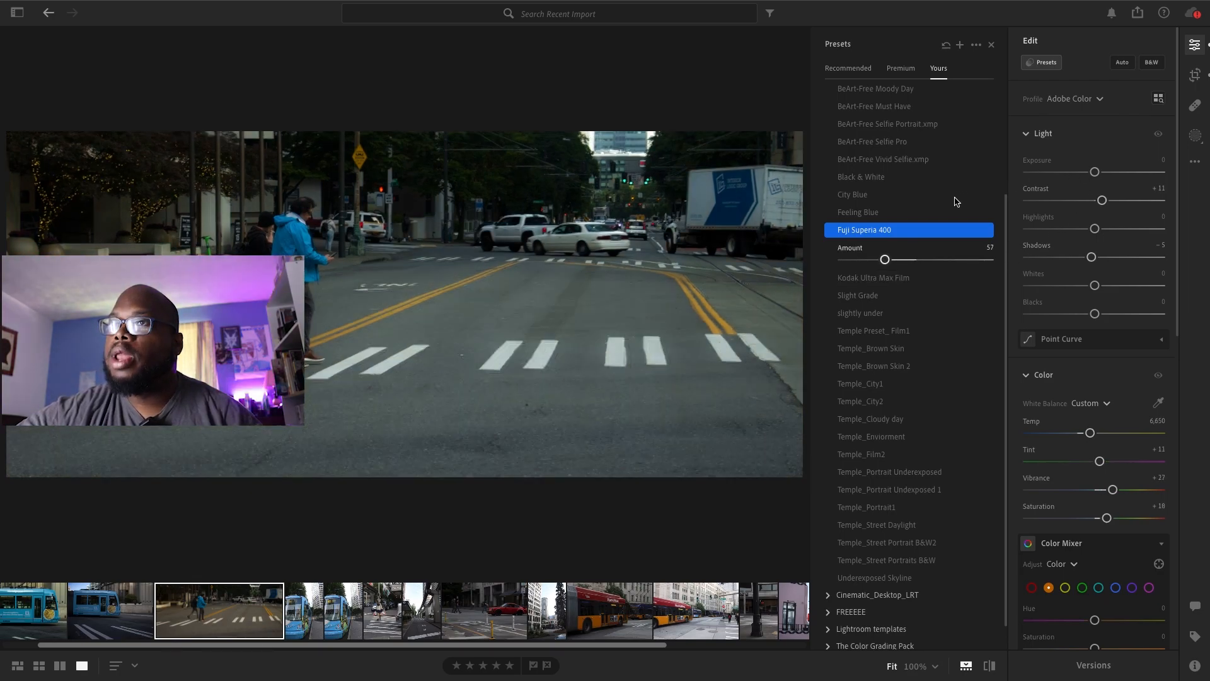
drag(885, 260, 880, 260)
click(882, 277)
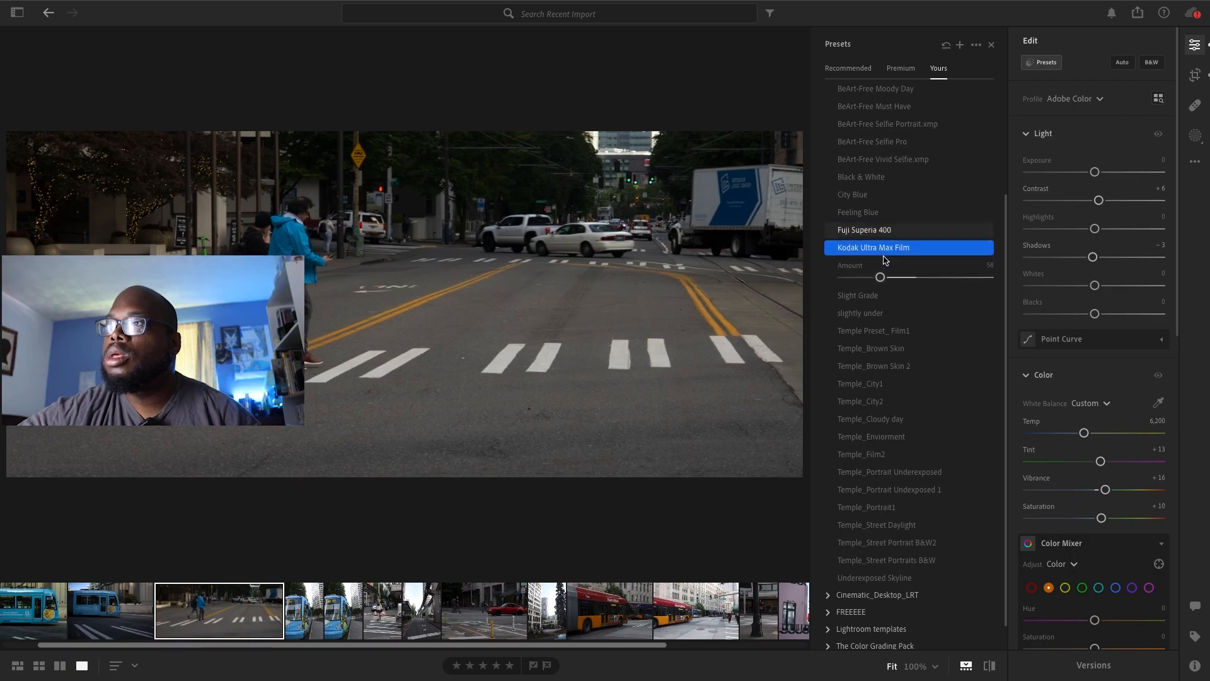
click(886, 231)
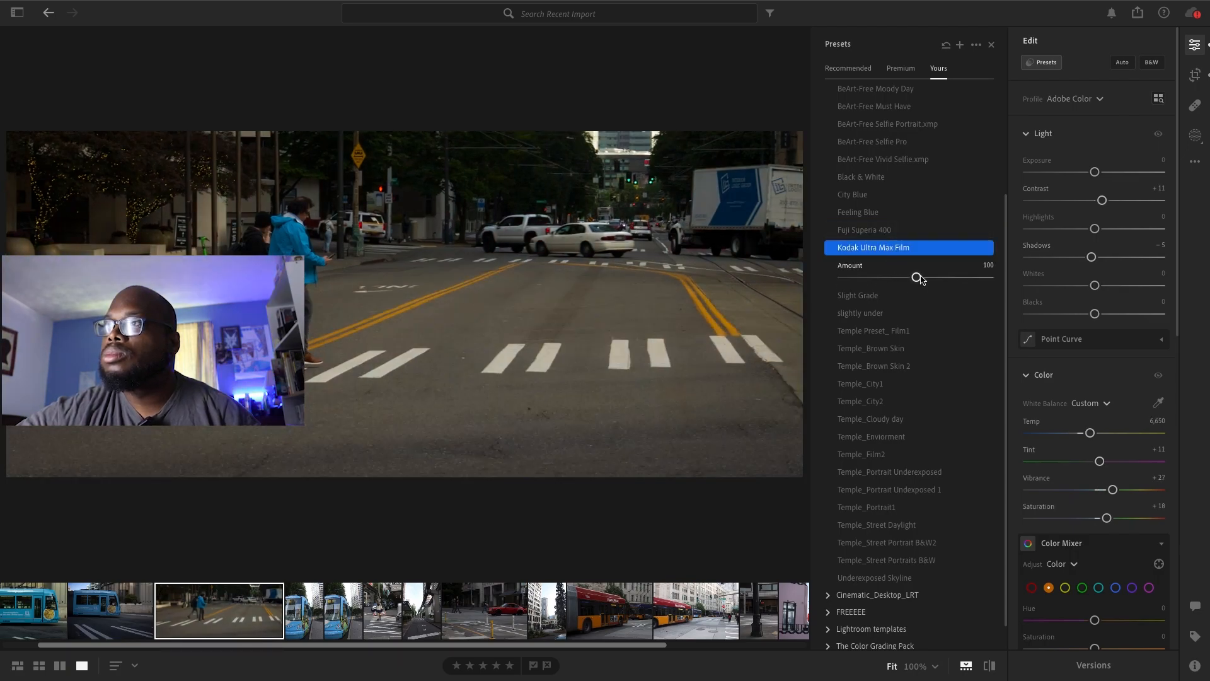
drag(916, 262, 898, 260)
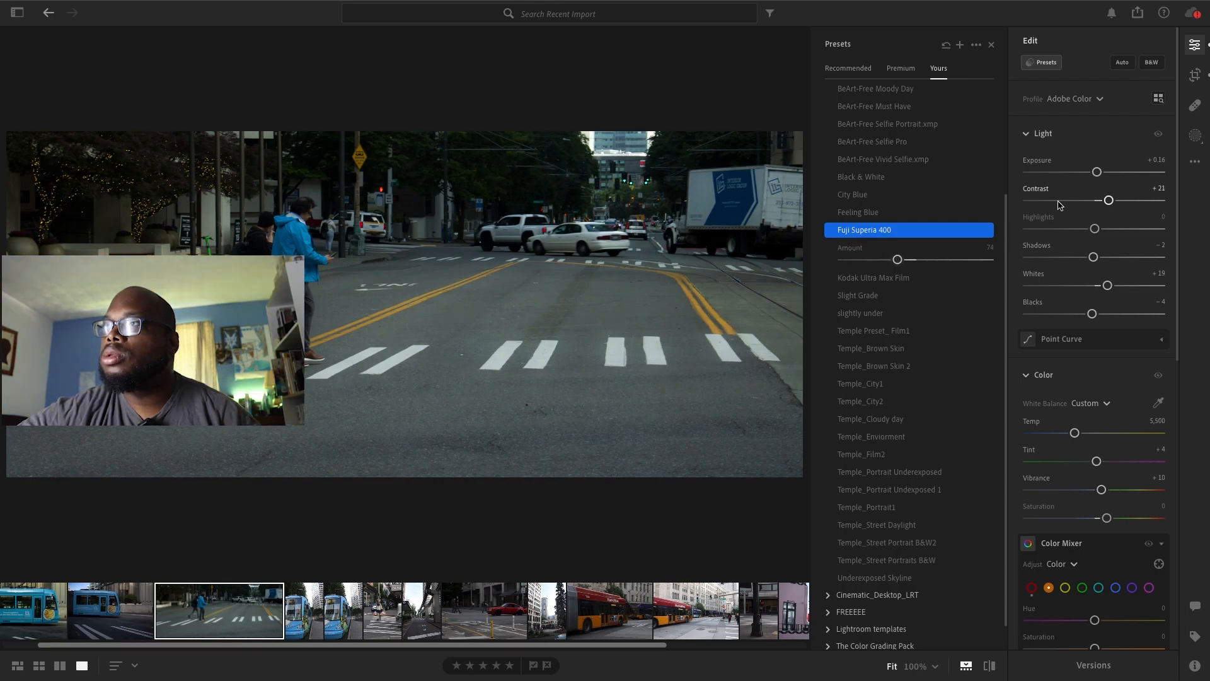
Set the crosswalk photo's green Luminance to +22, Temp to 5,650 and Tint to −2
scroll(1129, 358, down, 5)
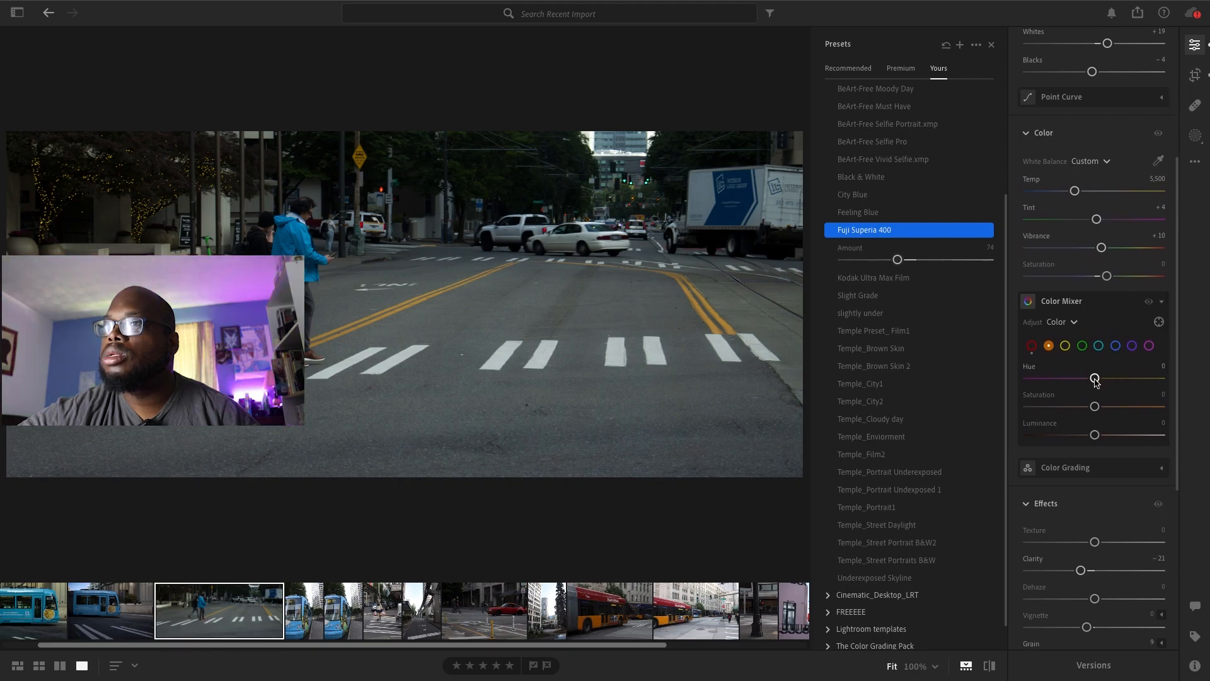
click(1082, 346)
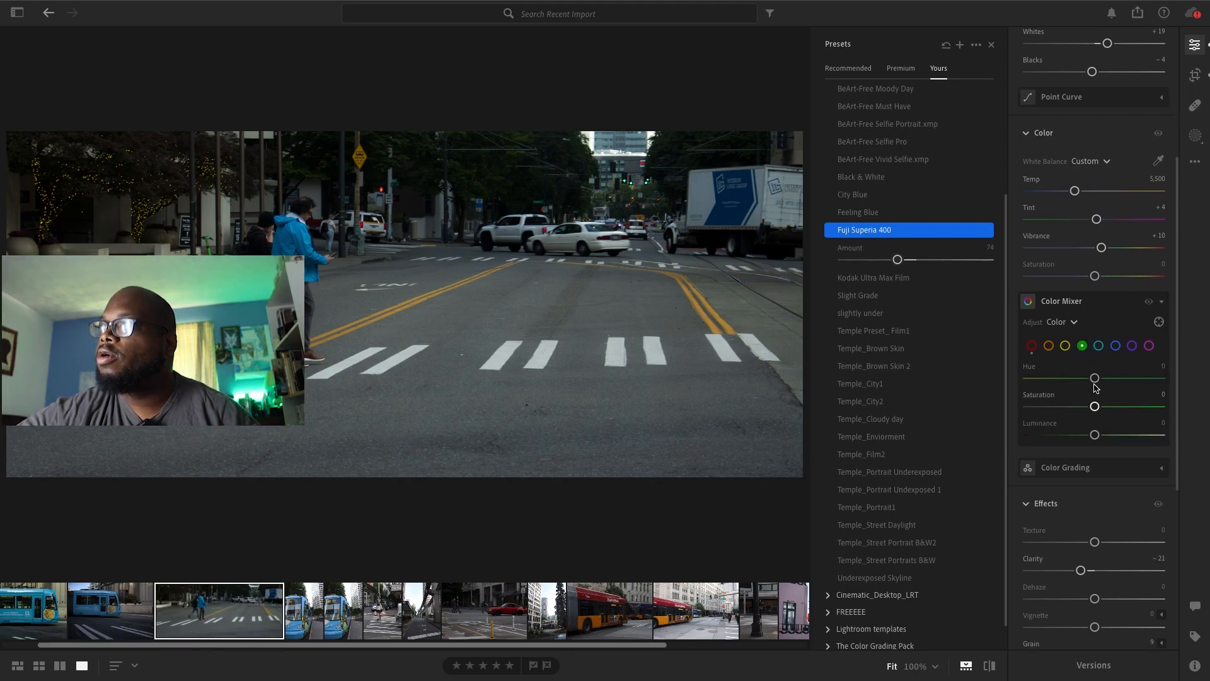
drag(1095, 435, 1109, 435)
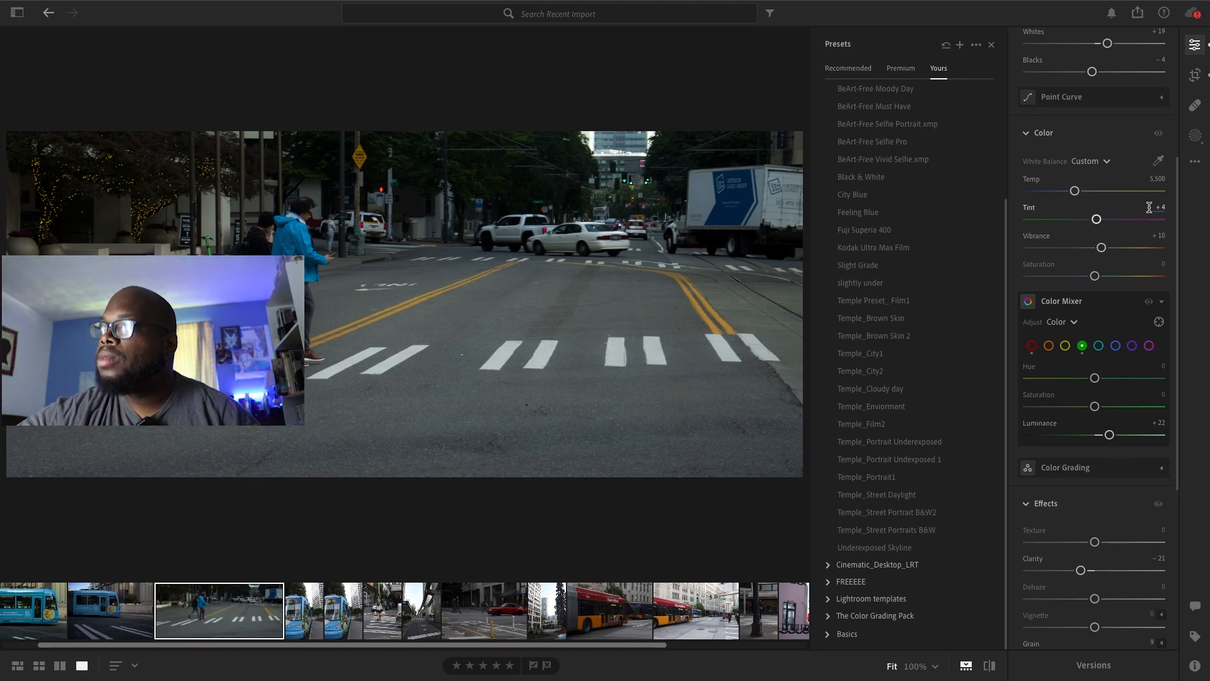
drag(1096, 219, 1079, 193)
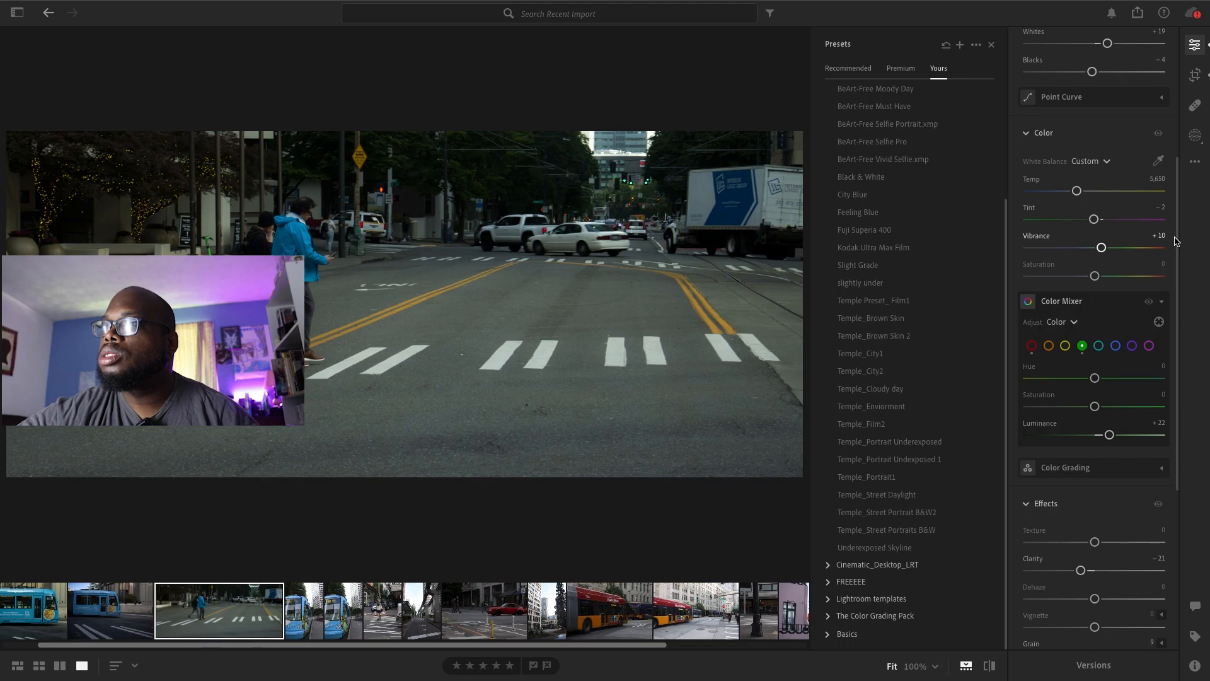
Set the aqua color's Hue to −10, Saturation to +32 and Luminance to +3, and add a Vignette of −4
click(1115, 345)
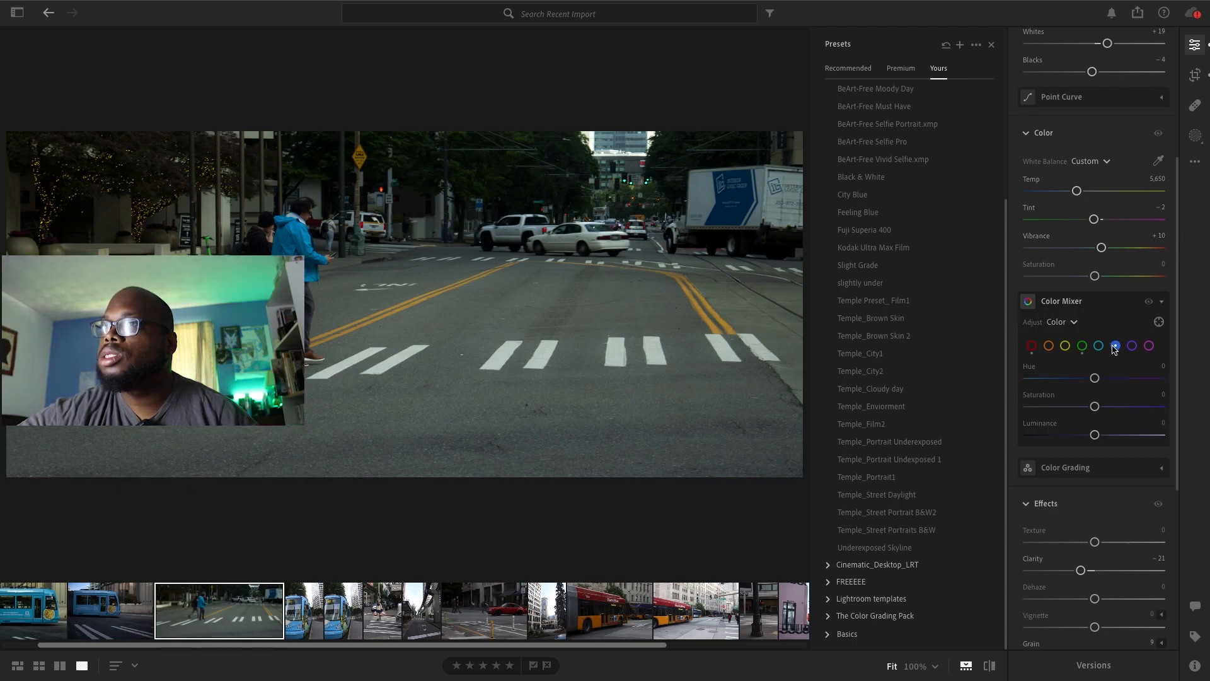
click(1099, 346)
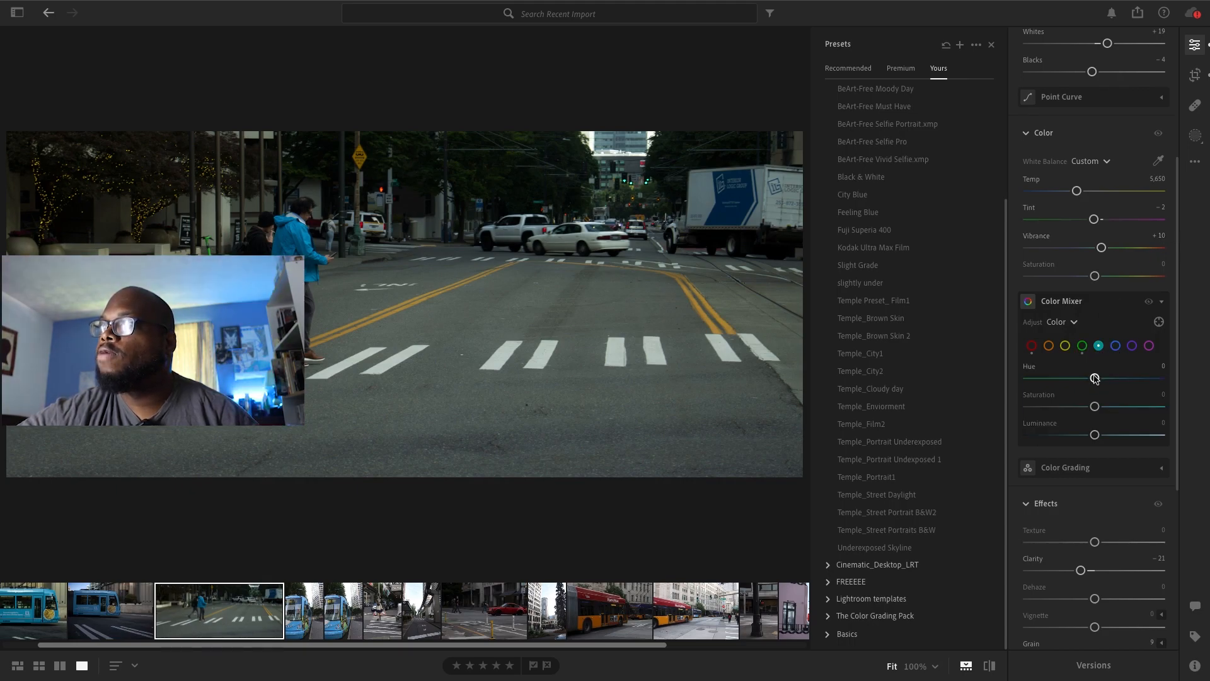
drag(1093, 378, 1097, 435)
scroll(1175, 329, down, 4)
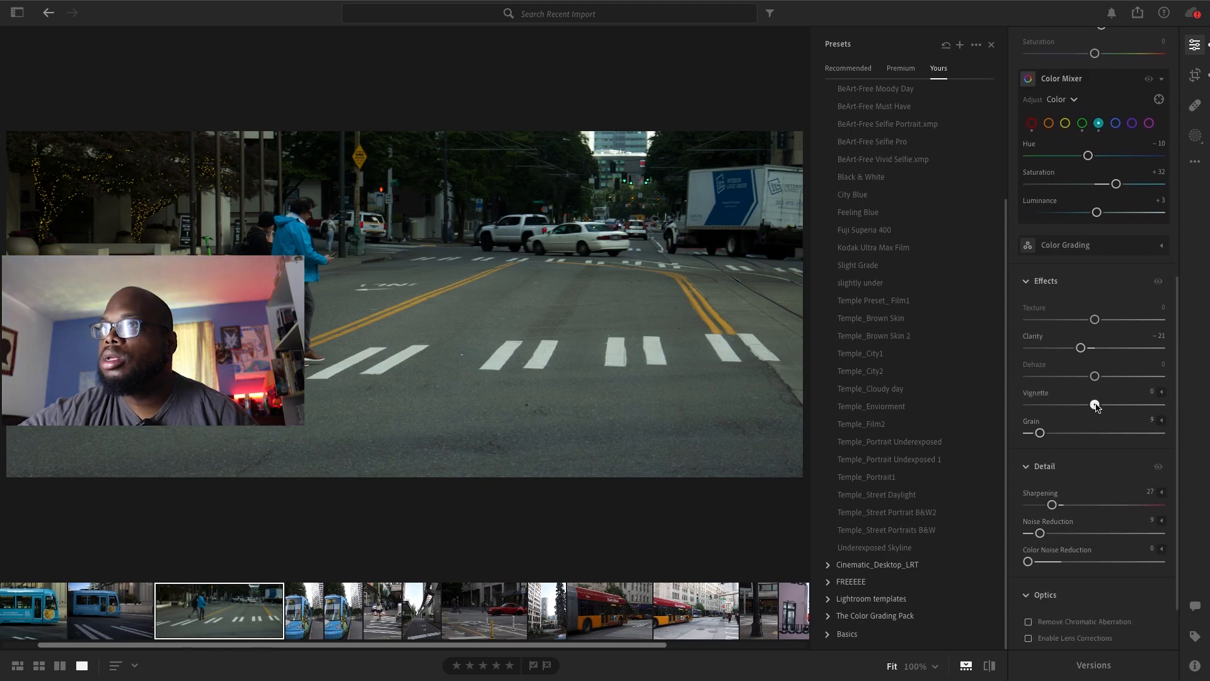
drag(1096, 407, 1092, 407)
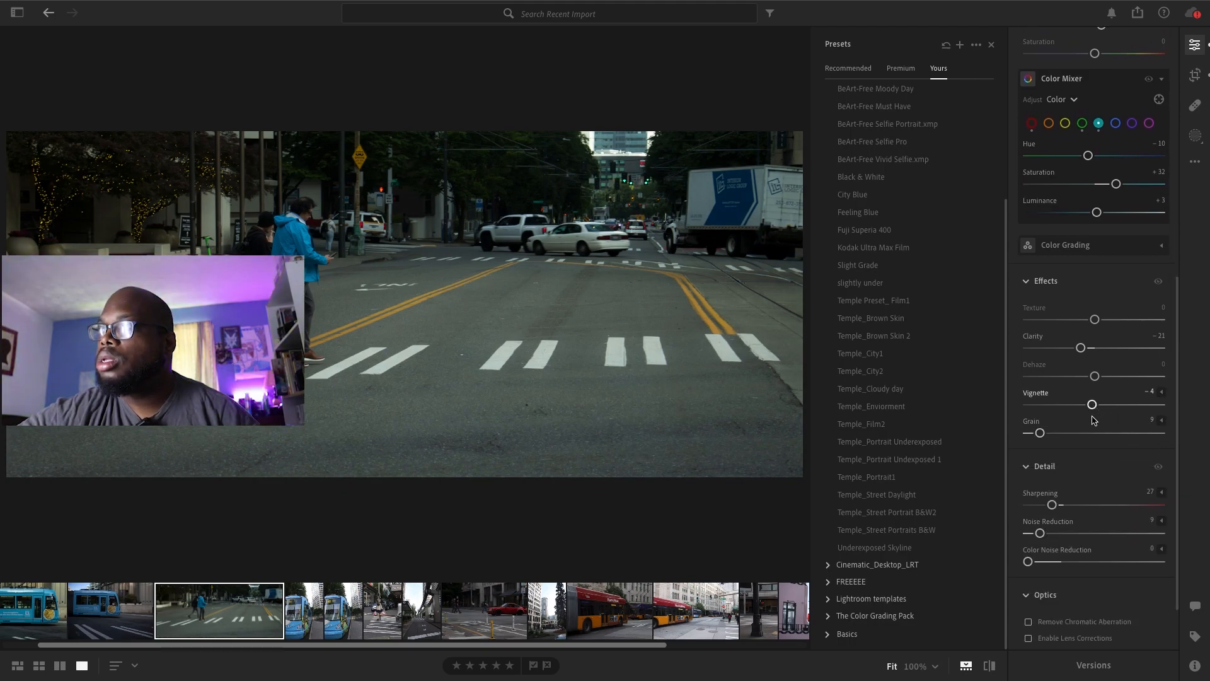
Try the Temple_Film2 preset on the crosswalk photo and undo it
click(975, 424)
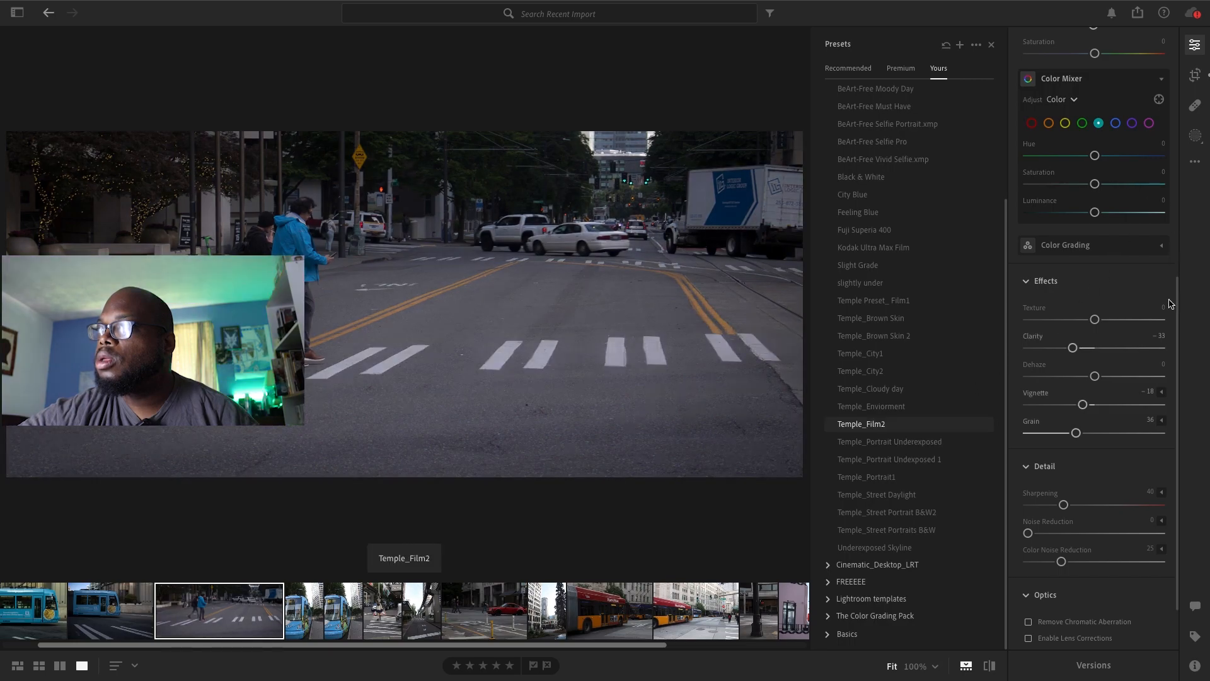
key(super+z)
key(super+z)
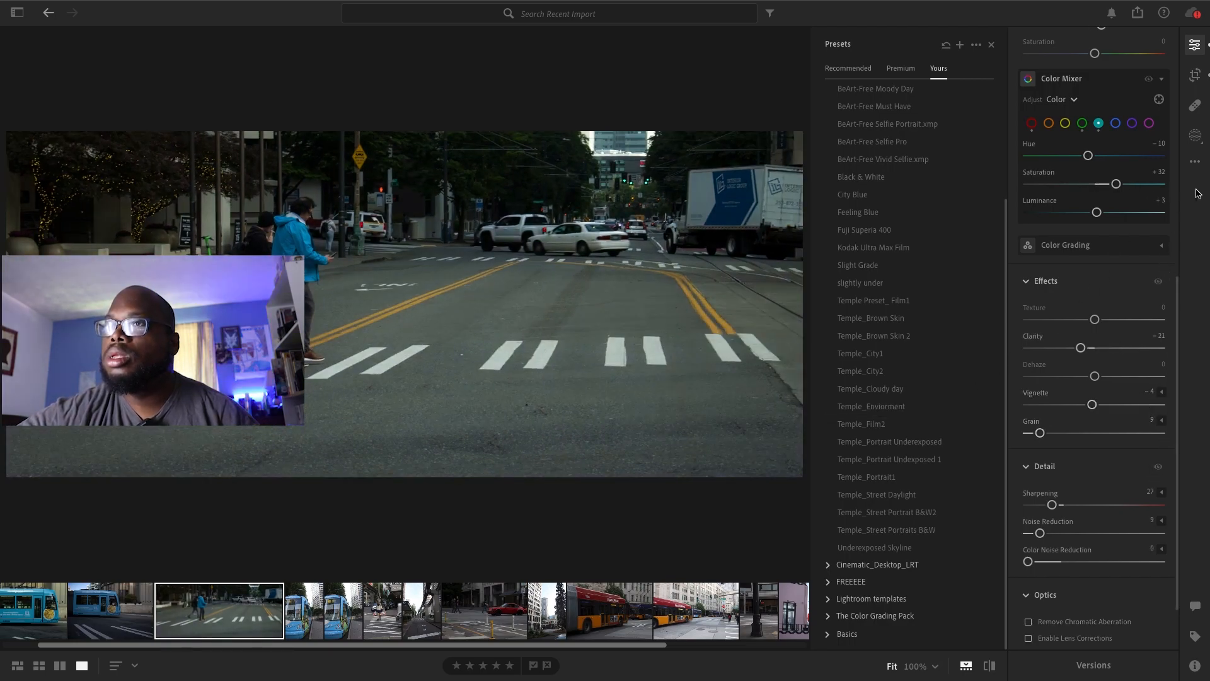
Export the edited crosswalk photo as a full-size JPG (Large) into the Lightroom Edits 2 folder
click(1136, 14)
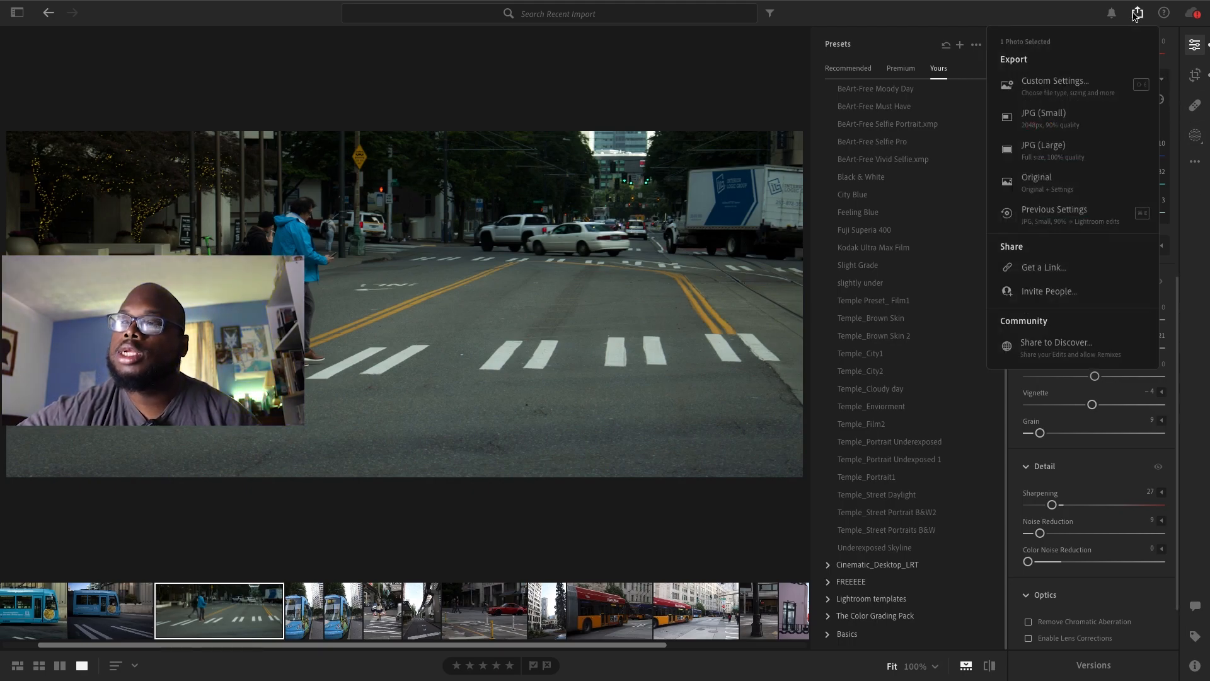
click(1065, 140)
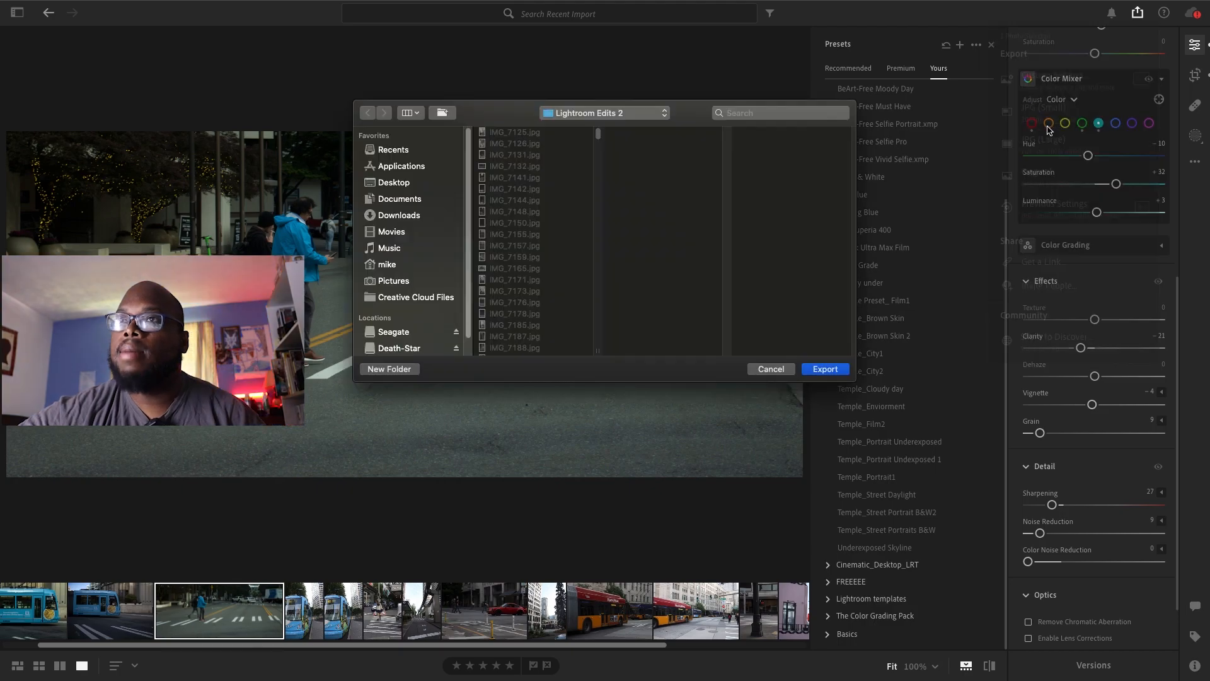
click(824, 370)
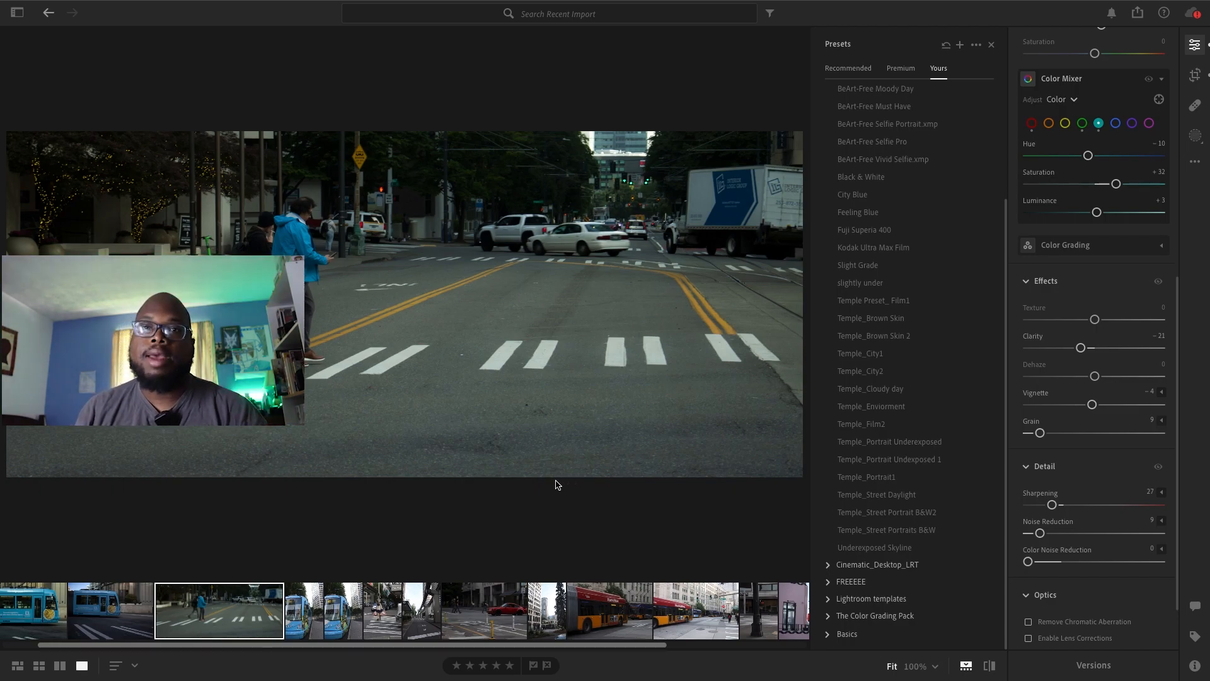
Open the vertical close-up photo of the blue streetcar, apply the Black & White preset and set Vignette to −21
click(340, 608)
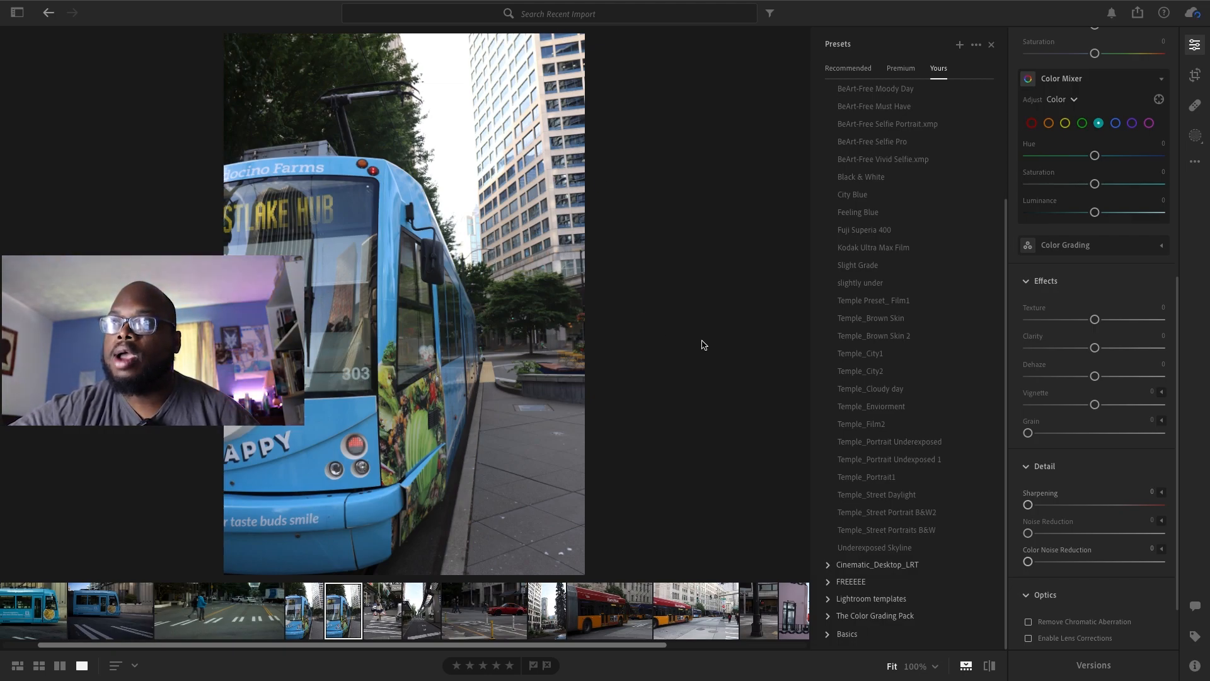
click(851, 194)
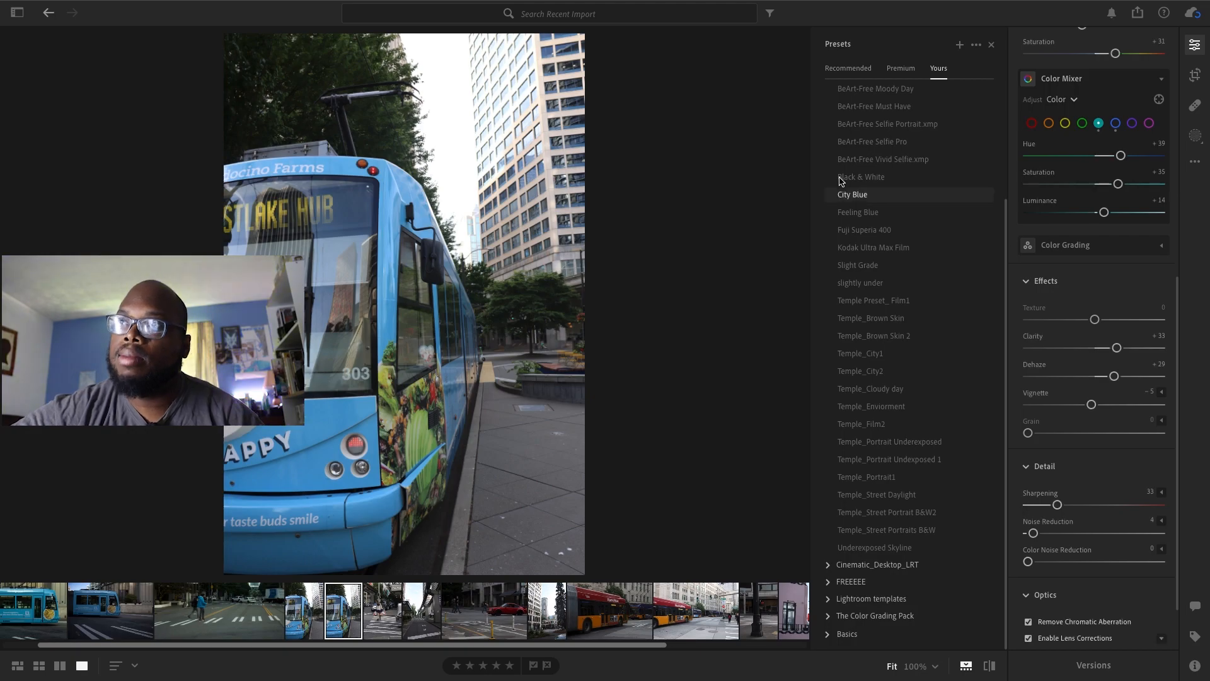
click(853, 177)
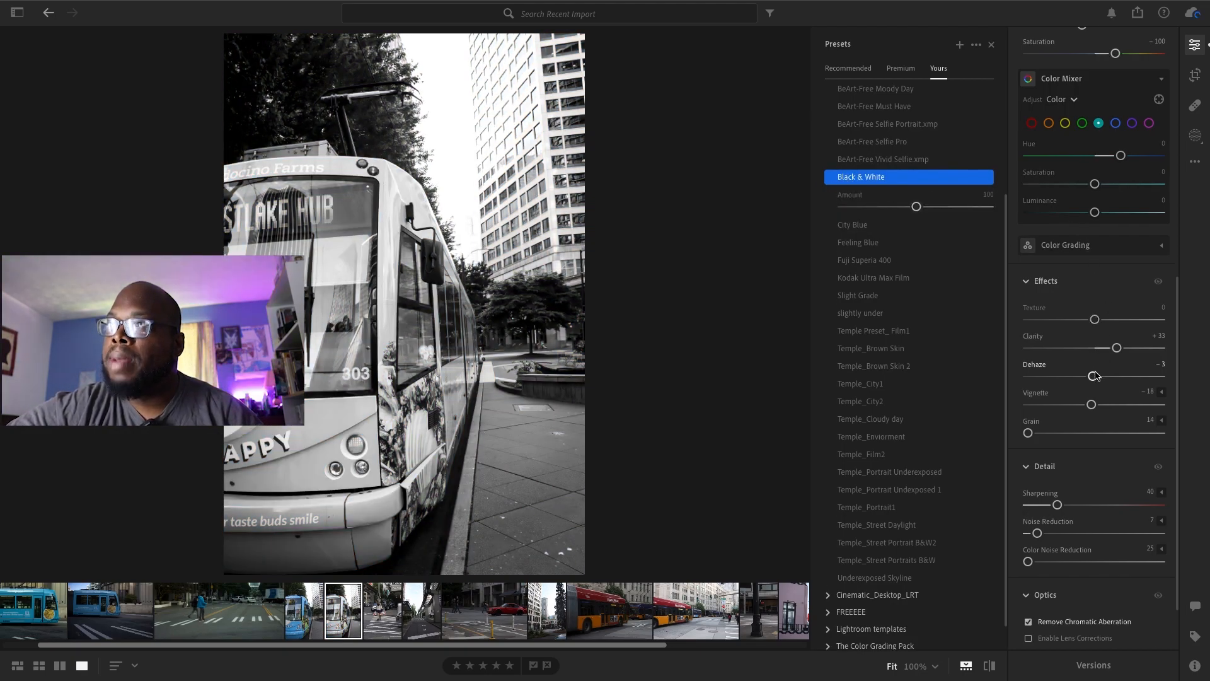
drag(1083, 405, 1080, 405)
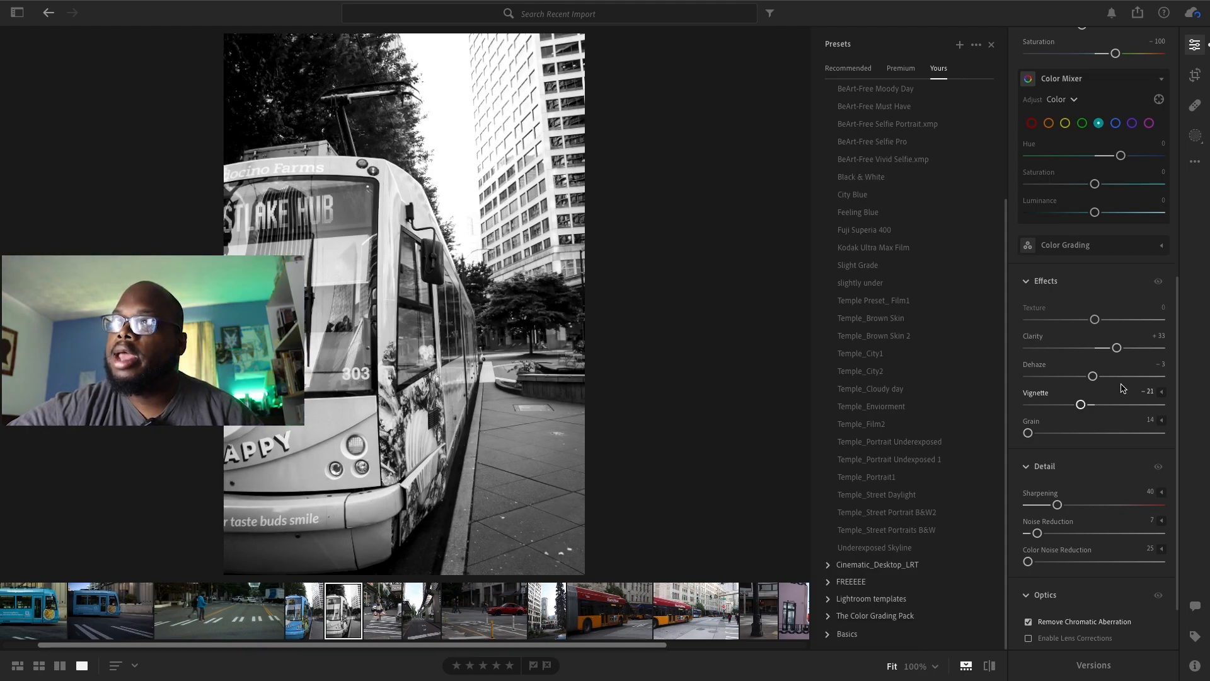
Set the black-and-white streetcar photo's Exposure to +0.09, Contrast to +27 and Vignette to −27
drag(1179, 291, 1179, 119)
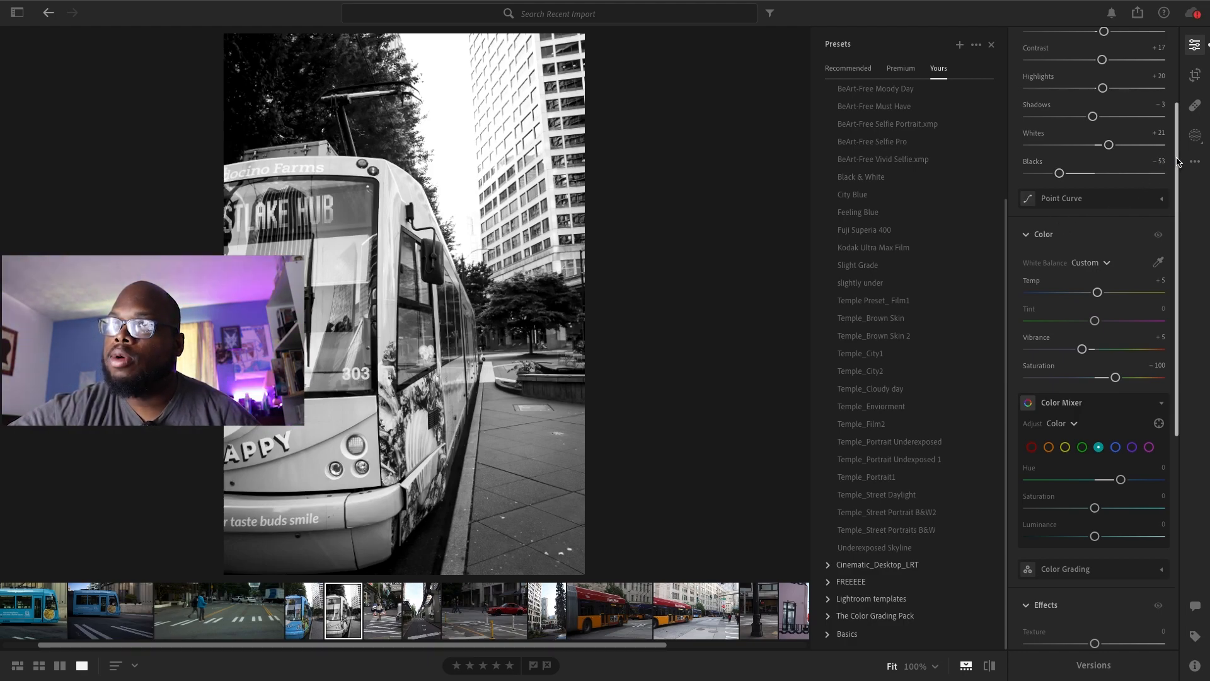
scroll(1123, 151, up, 3)
drag(1103, 129, 1096, 128)
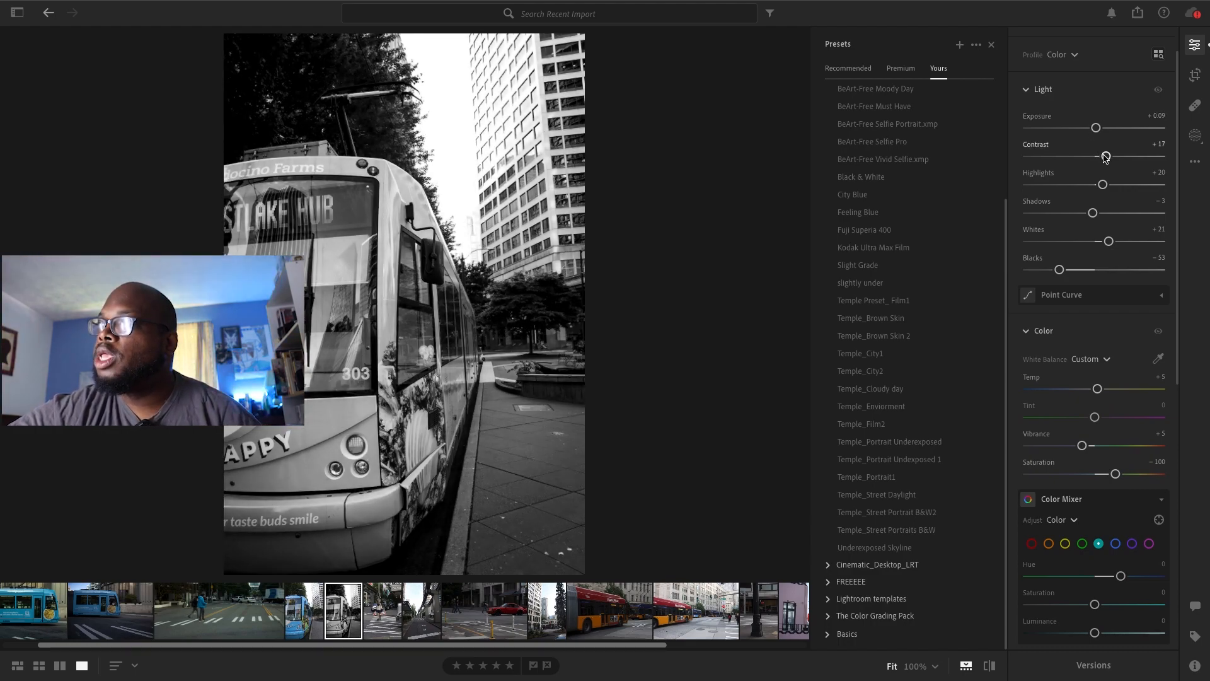
drag(1107, 156, 1112, 156)
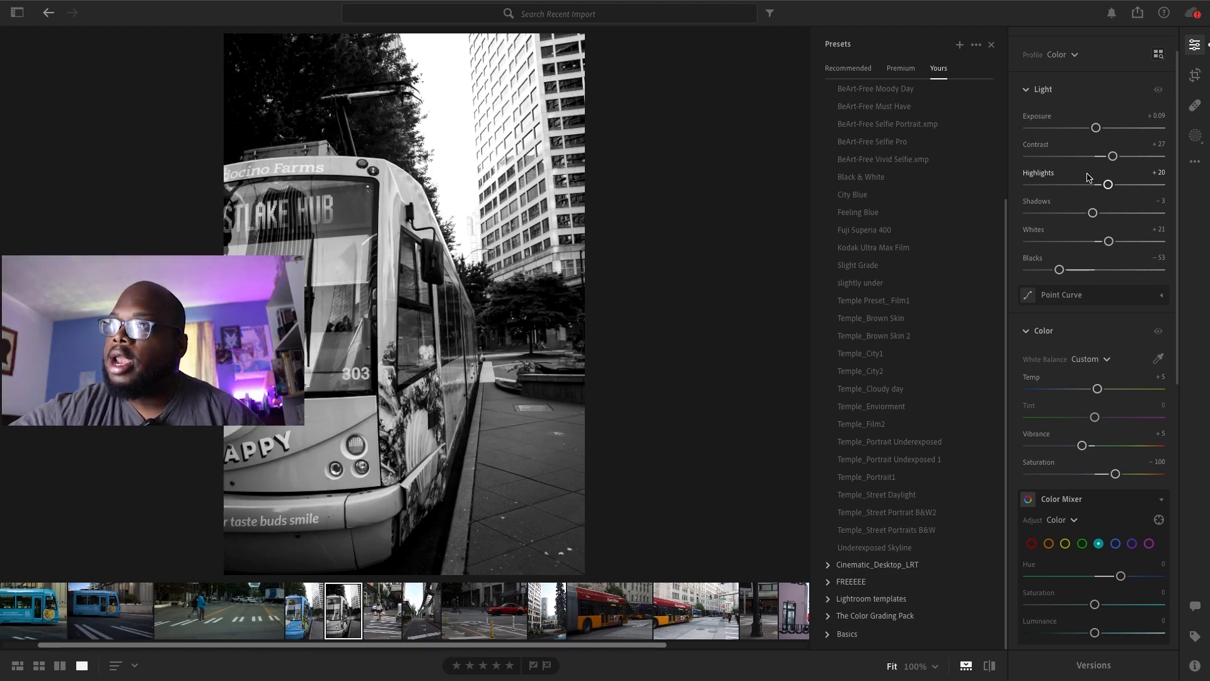
scroll(1133, 383, down, 8)
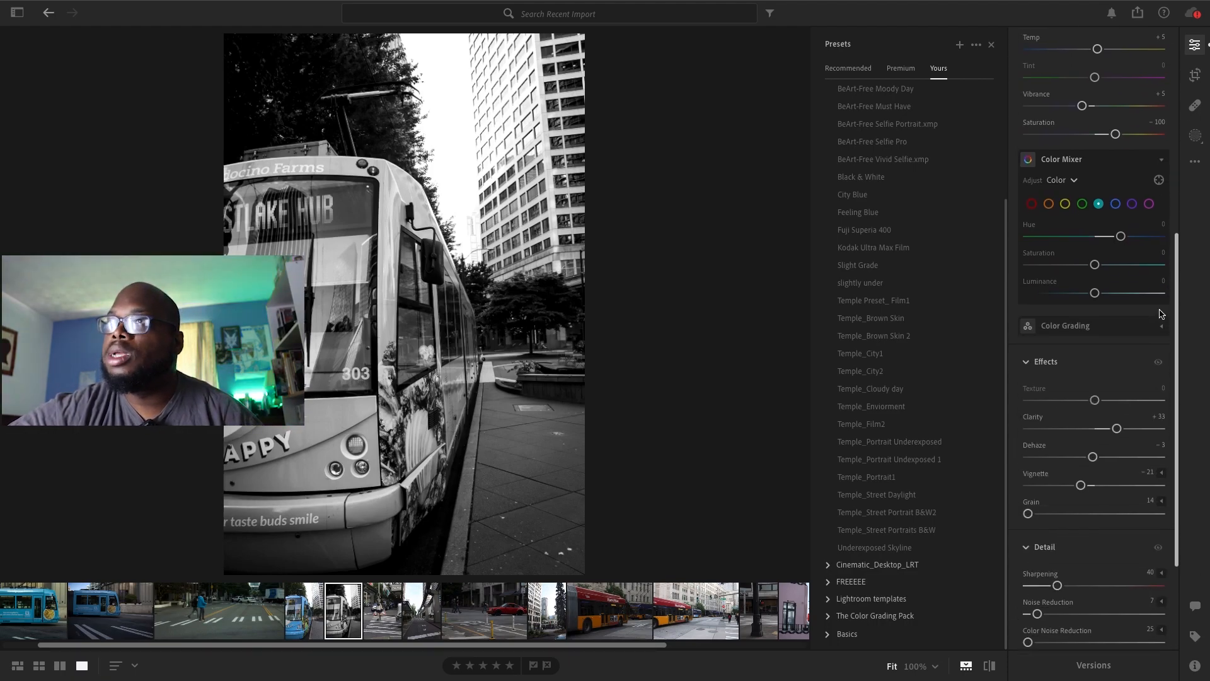
drag(1080, 330, 1076, 331)
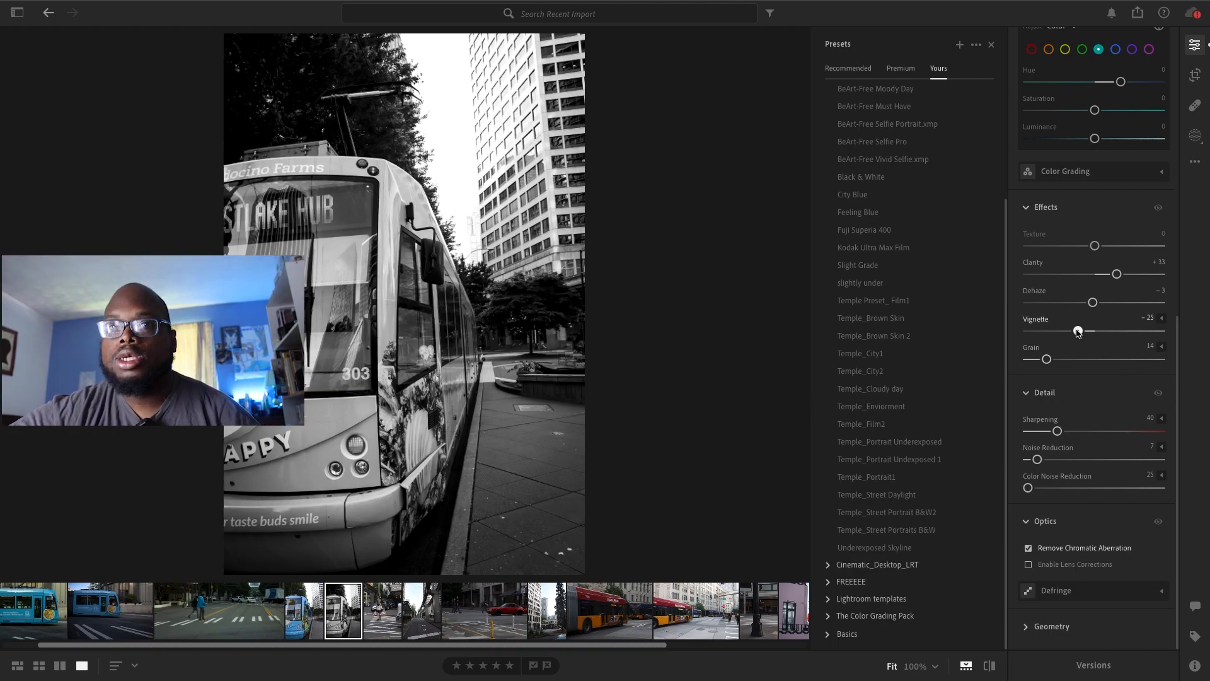
Export the black-and-white streetcar photo as a full-size JPG (Large) into the Lightroom Edits 2 folder
click(1137, 12)
click(1051, 155)
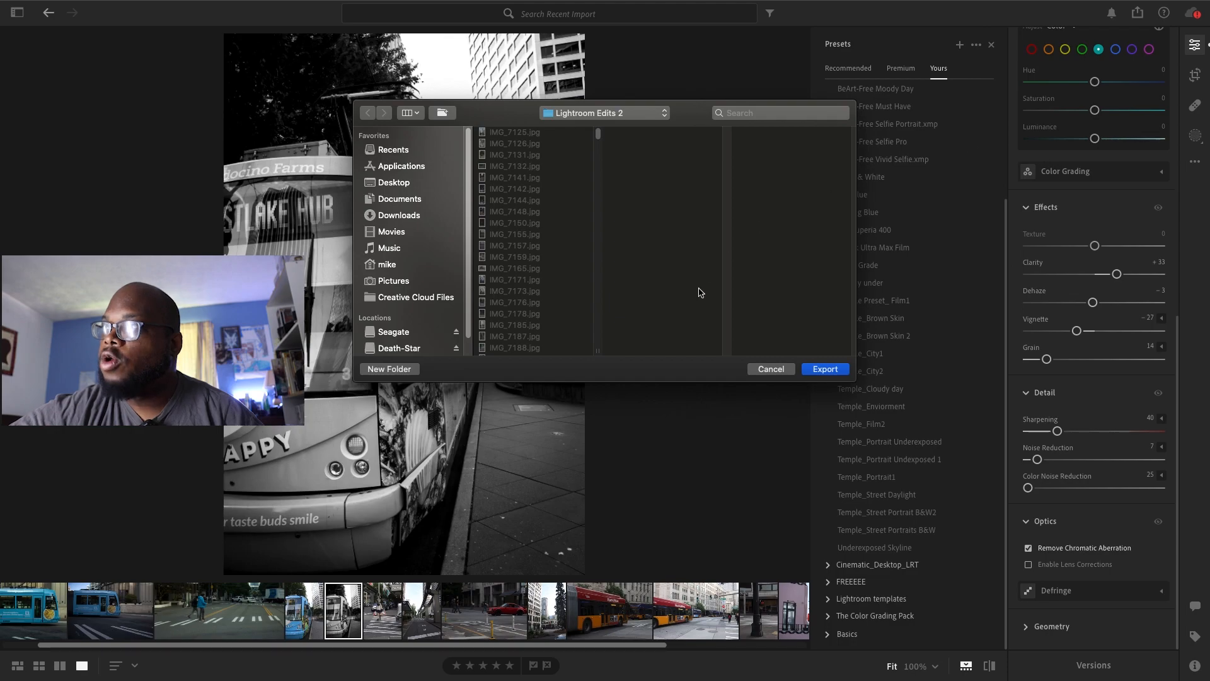
click(826, 368)
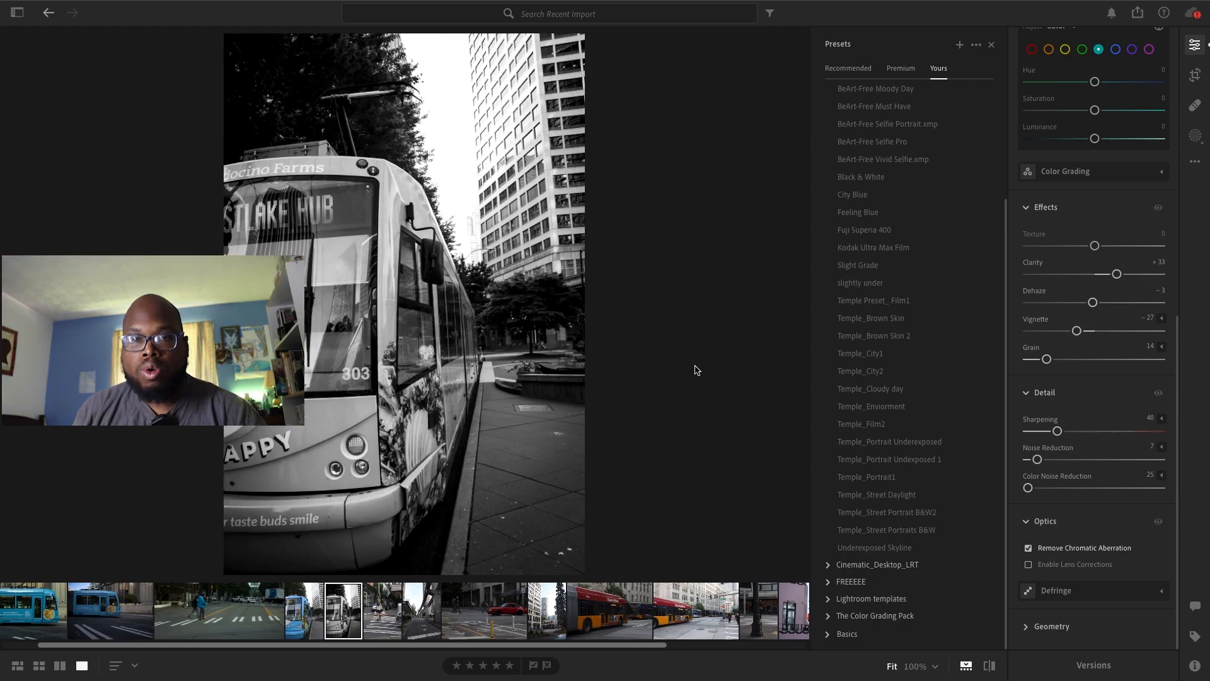
Look through the following street photos and open the one of the red Public Market sign
click(473, 612)
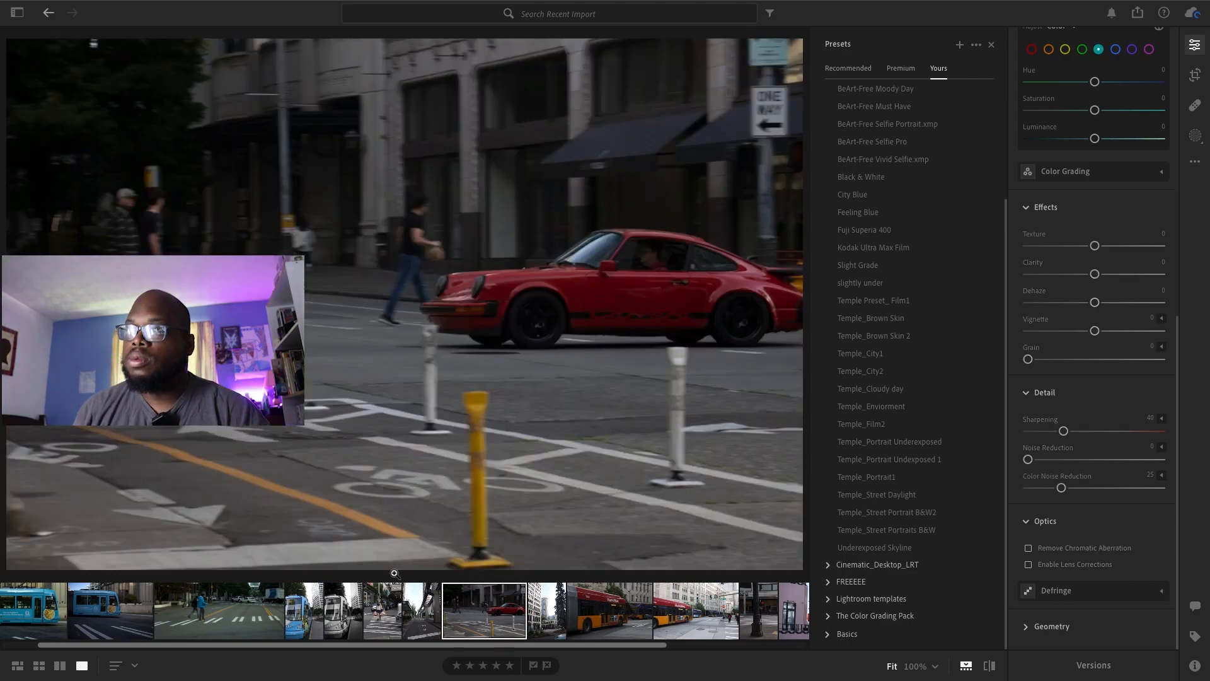
click(687, 615)
drag(660, 645, 754, 643)
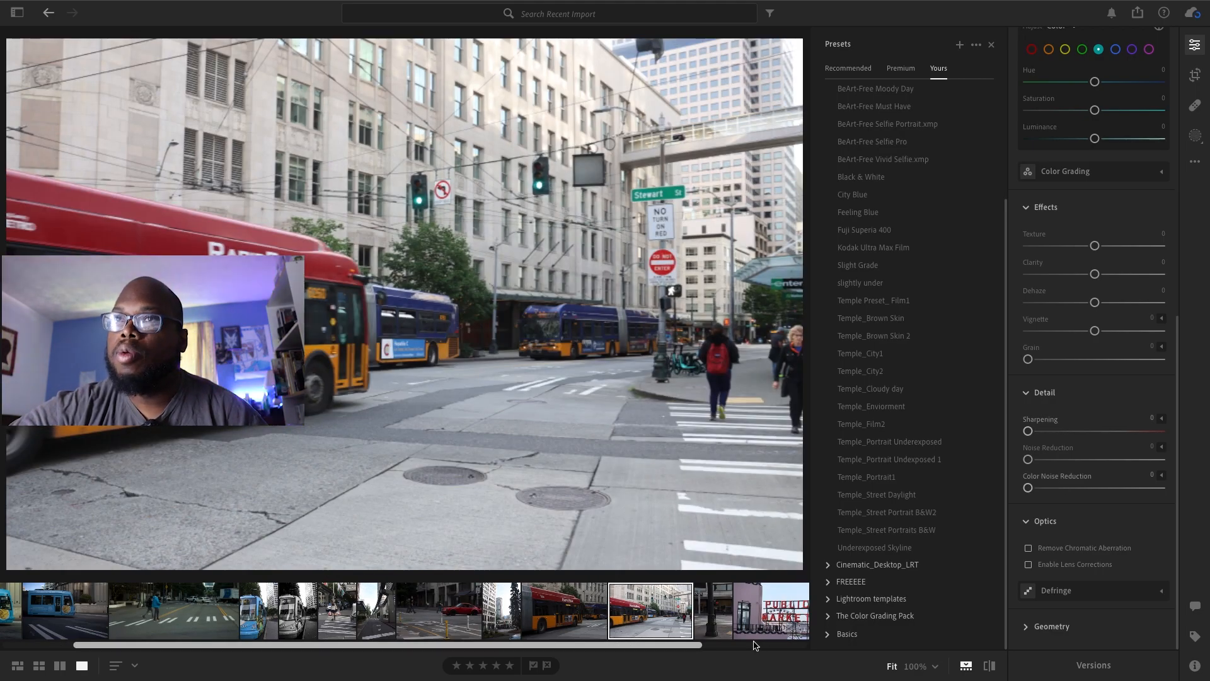
click(722, 621)
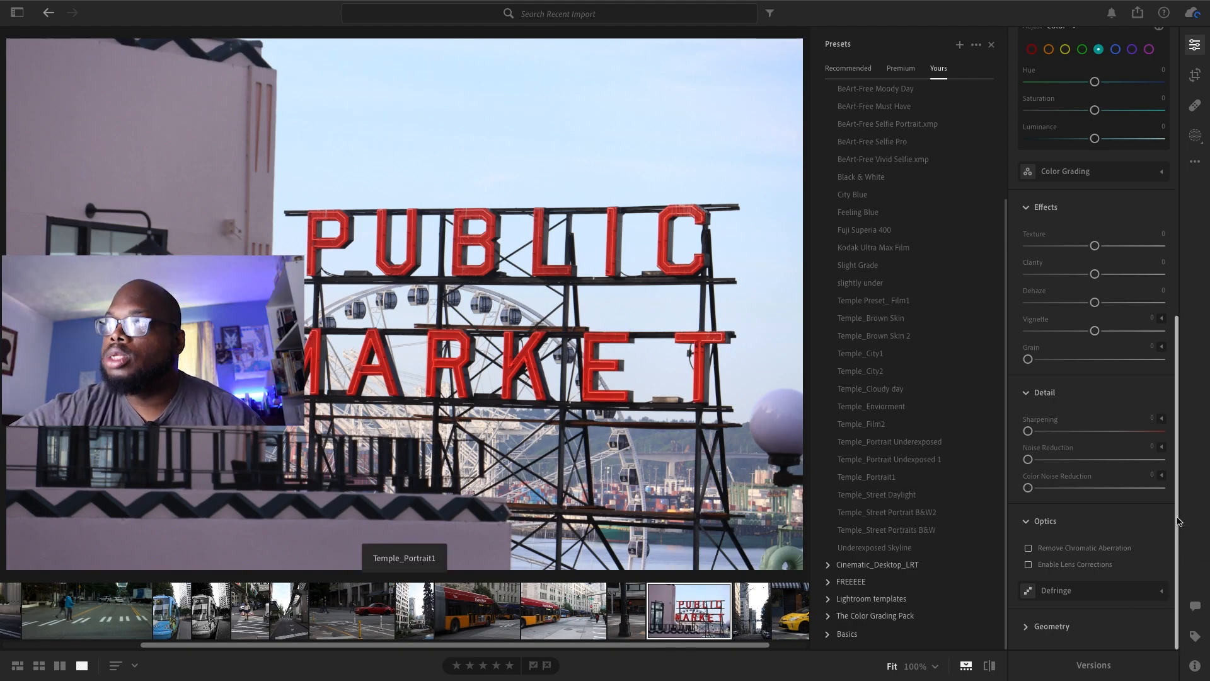
Set the Public Market photo's Exposure to +0.16, Contrast to +22, Highlights to −12, Shadows to +9, Whites to −18 and Blacks to −3
scroll(1179, 404, up, 3)
scroll(1179, 404, up, 5)
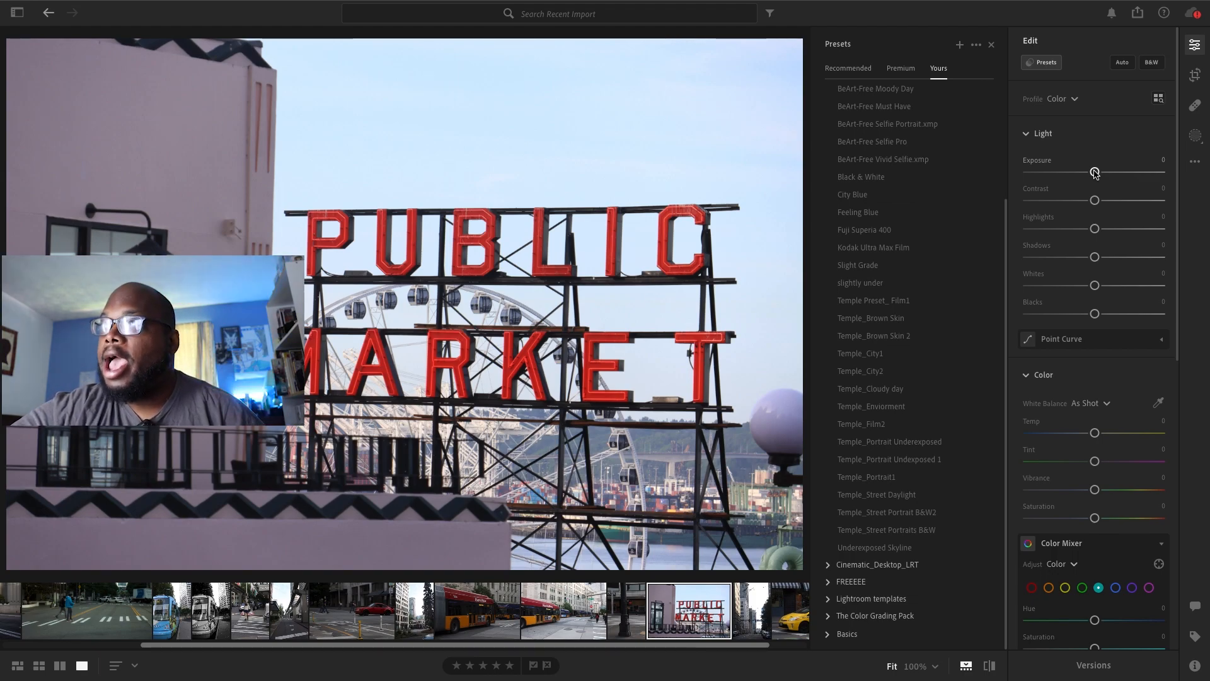
drag(1095, 172, 1083, 287)
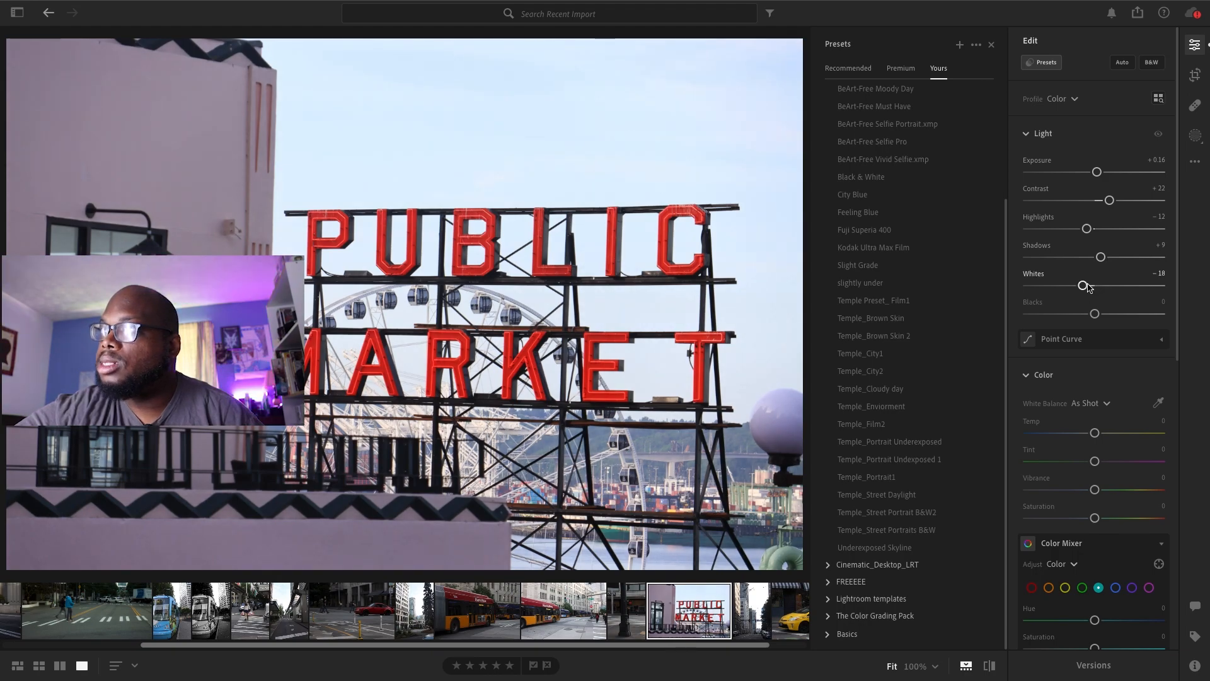
drag(1094, 314, 1093, 314)
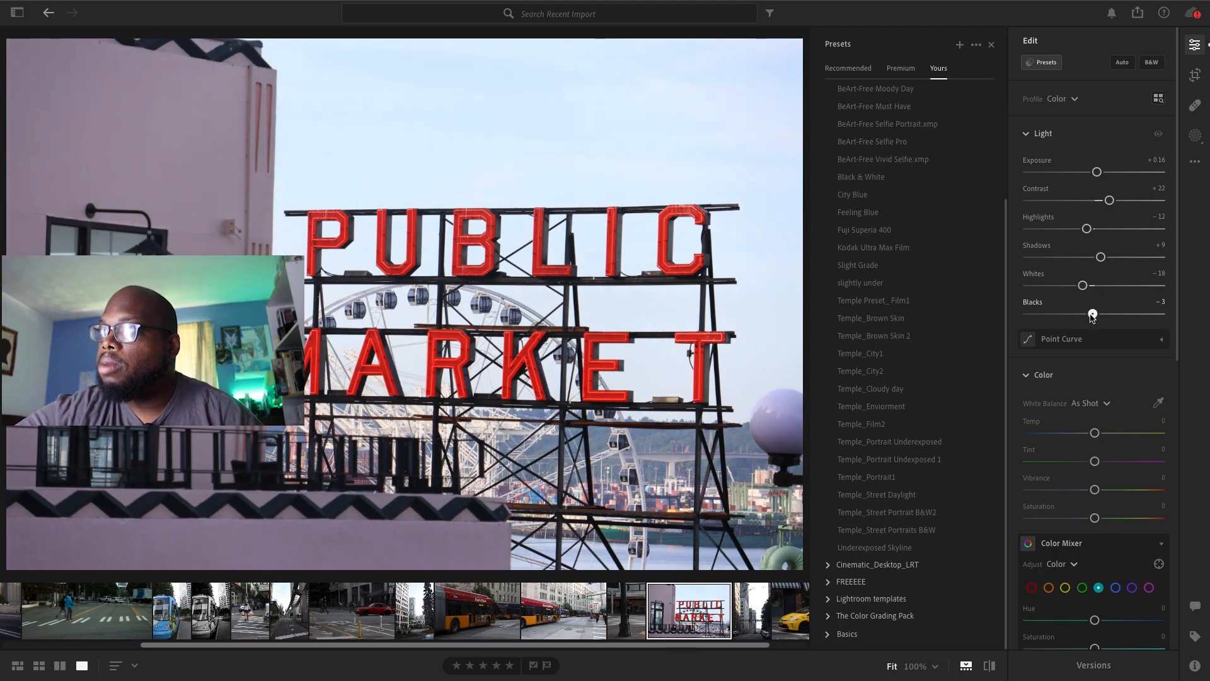
Set Temp +7, Tint +4, Vibrance +18 and Saturation +3, and in the Color Mixer set the reds to Hue −6, Saturation +47, Luminance +11
scroll(1097, 197, down, 5)
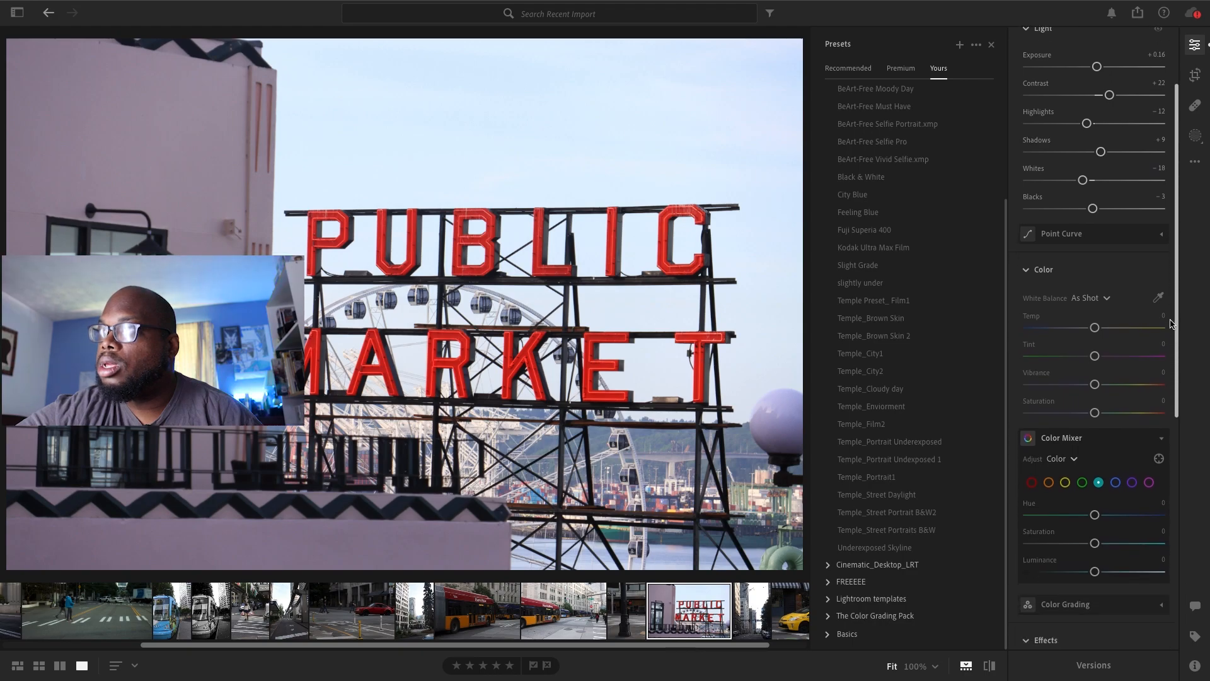
drag(1097, 197, 1107, 252)
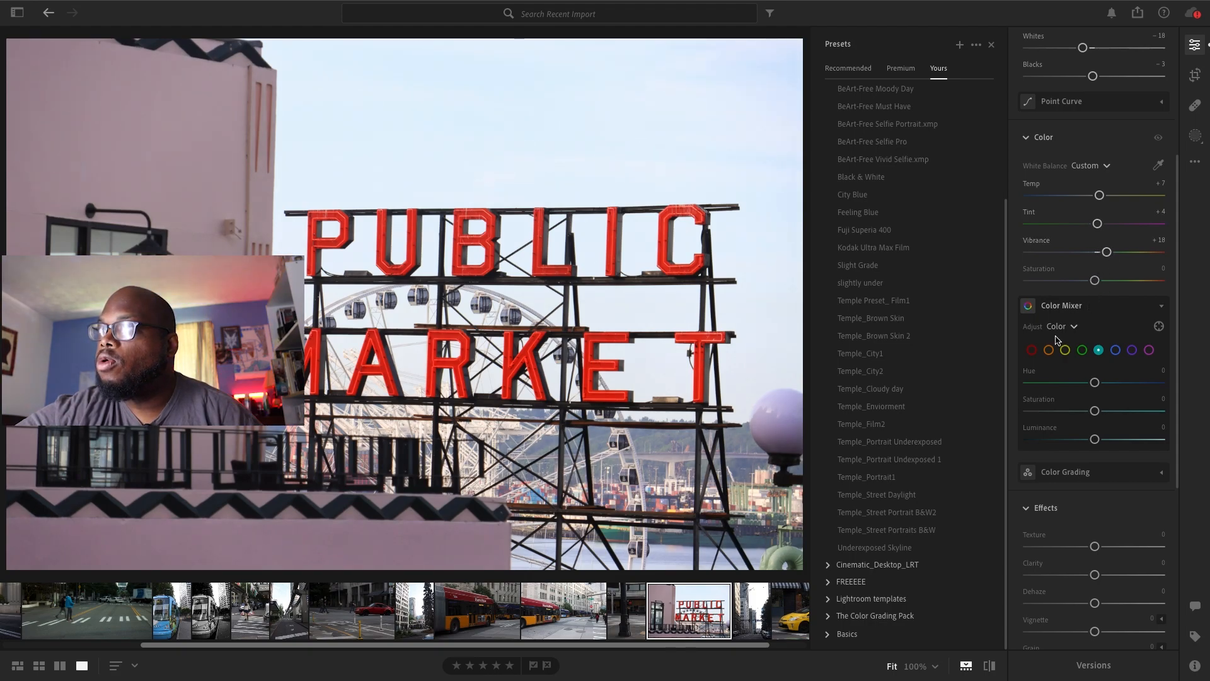
click(1031, 350)
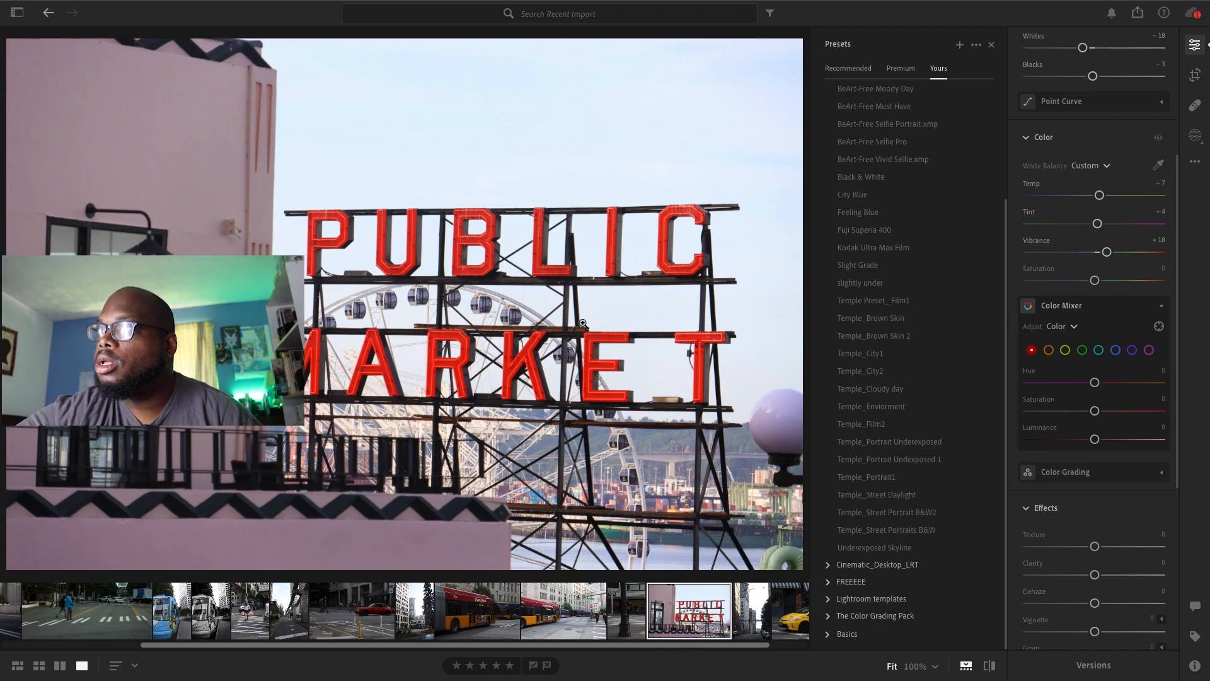
click(924, 407)
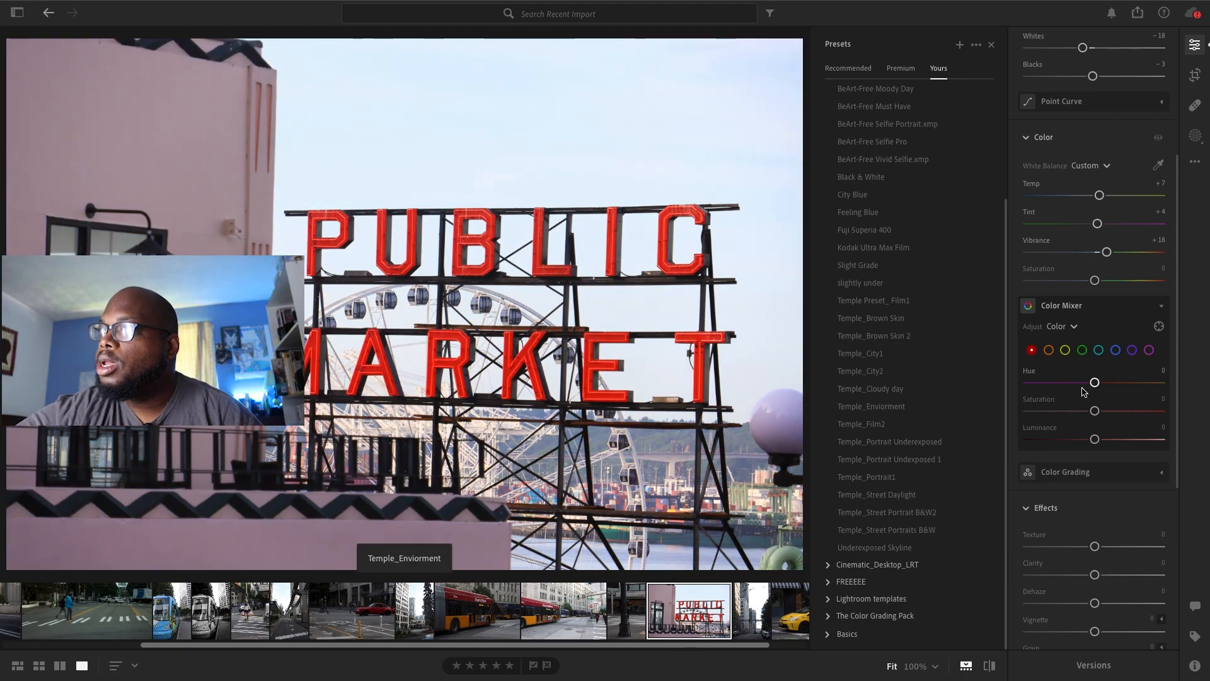
drag(1092, 387, 1102, 440)
drag(1095, 280, 1097, 280)
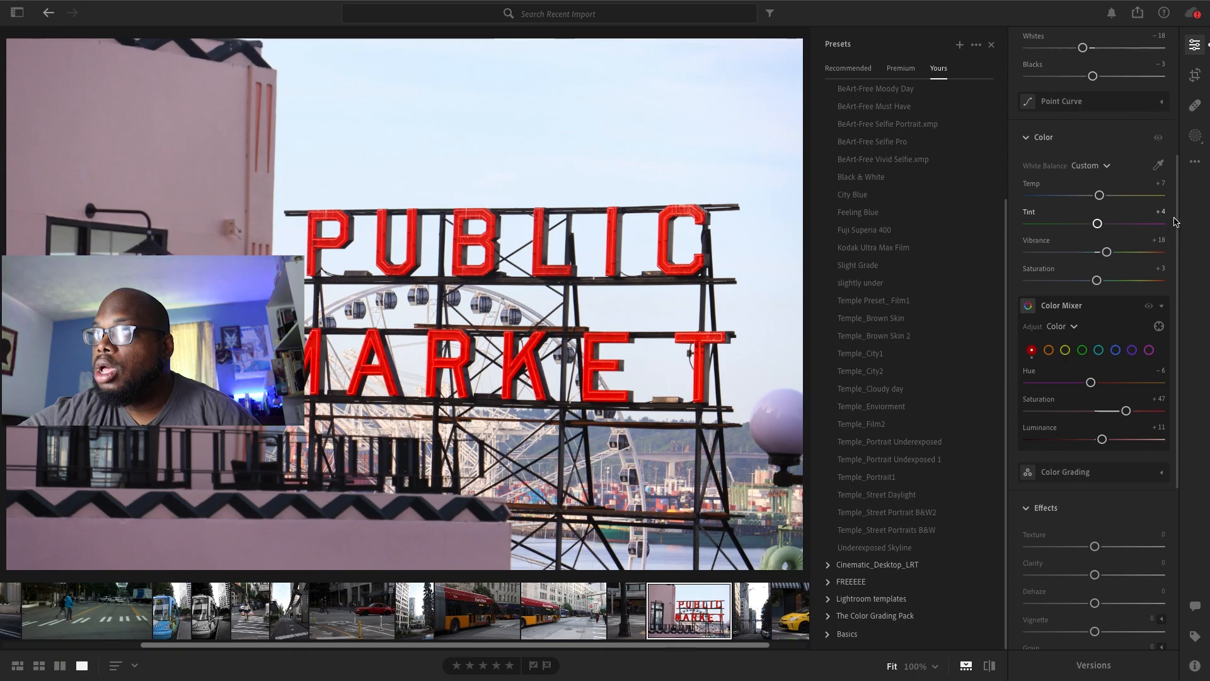
Set the Public Market photo's Clarity to +27, Vignette to −15, Sharpening to 16 and Noise Reduction to 17
scroll(1180, 219, down, 5)
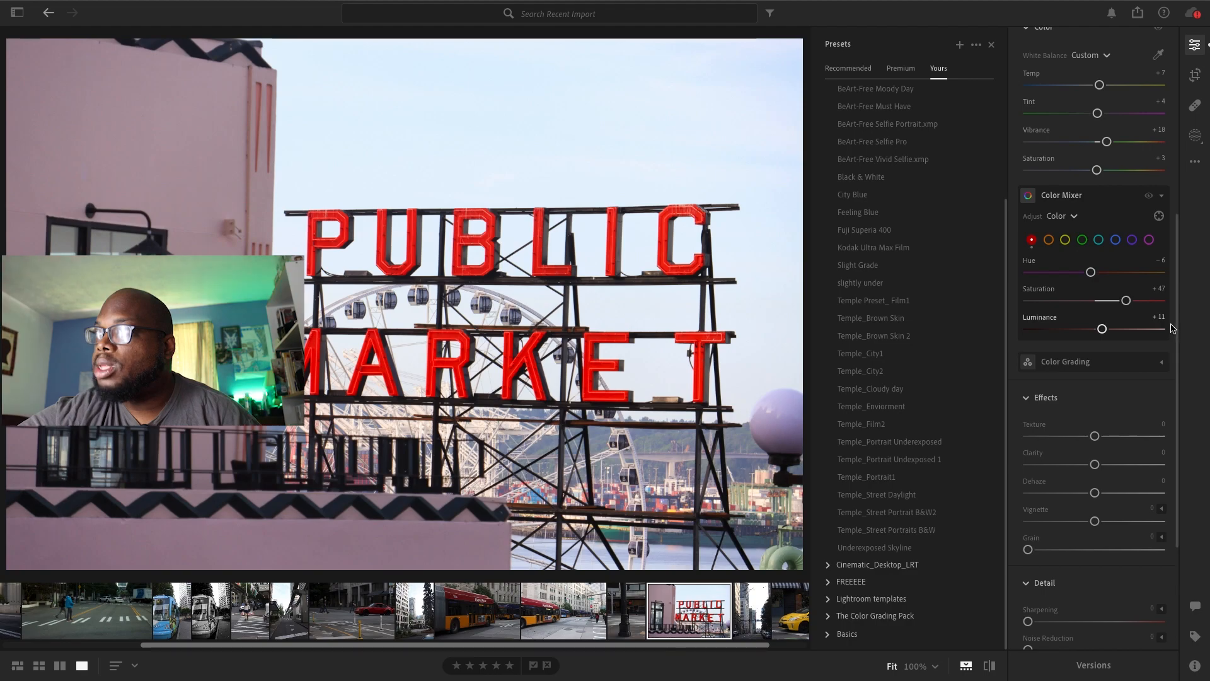
scroll(1178, 321, down, 3)
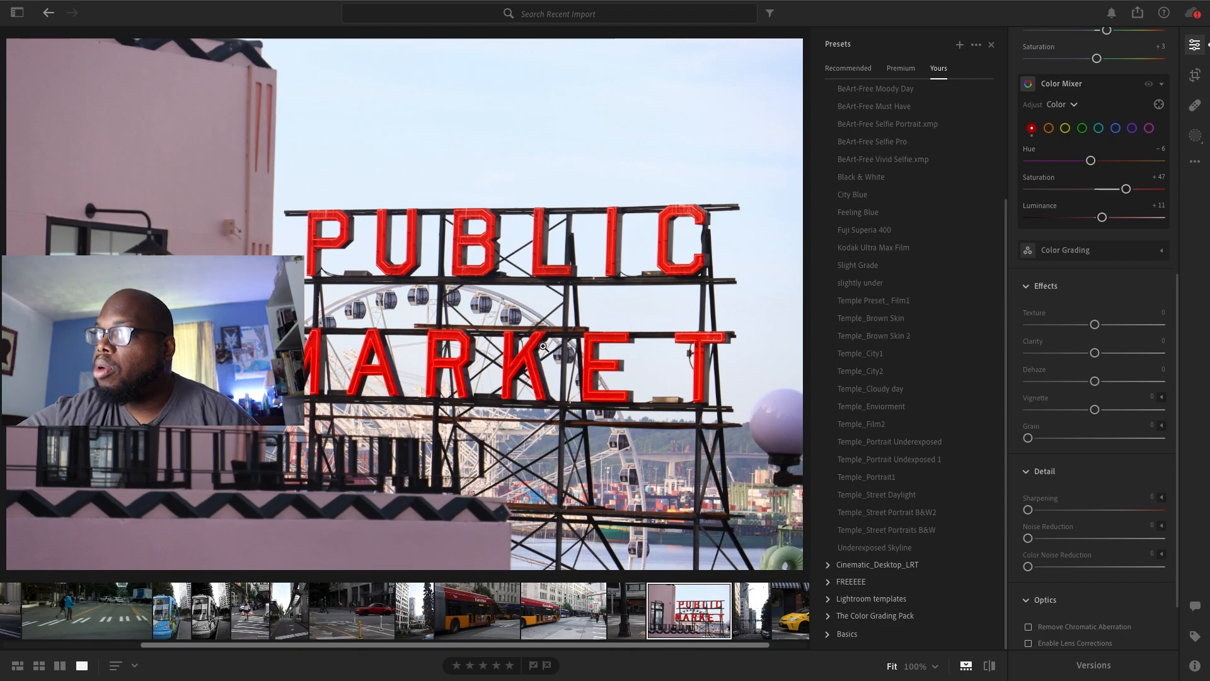
drag(1095, 353, 1111, 354)
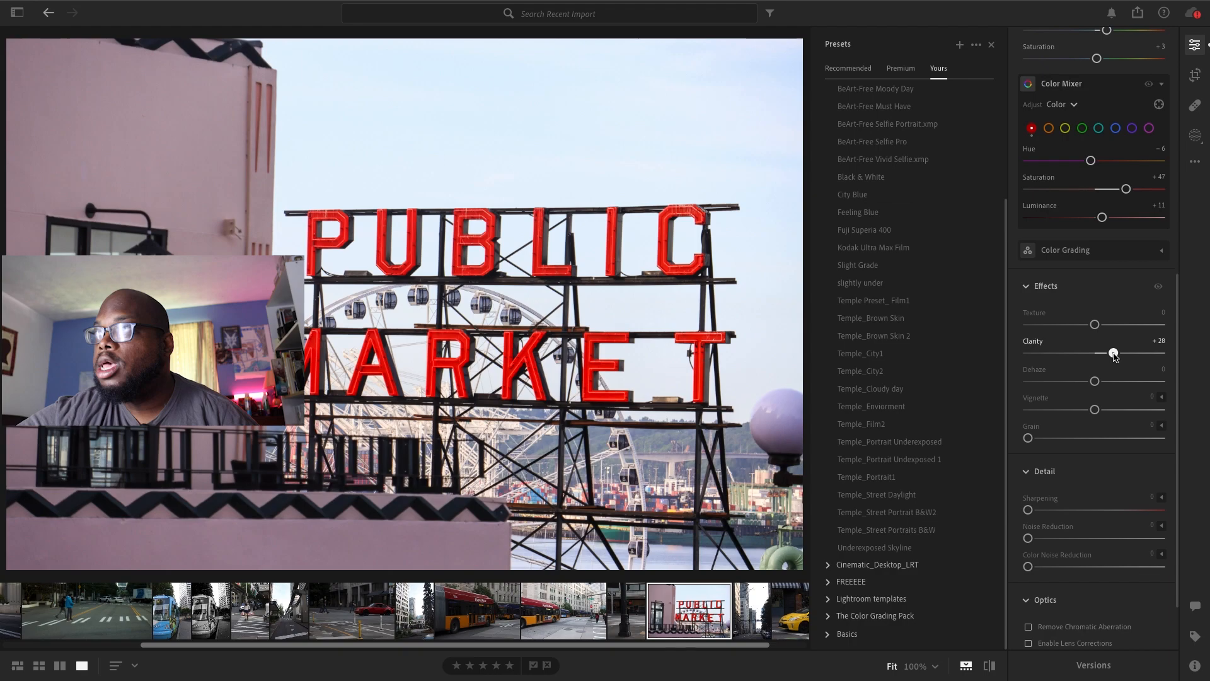
drag(1092, 411, 1085, 410)
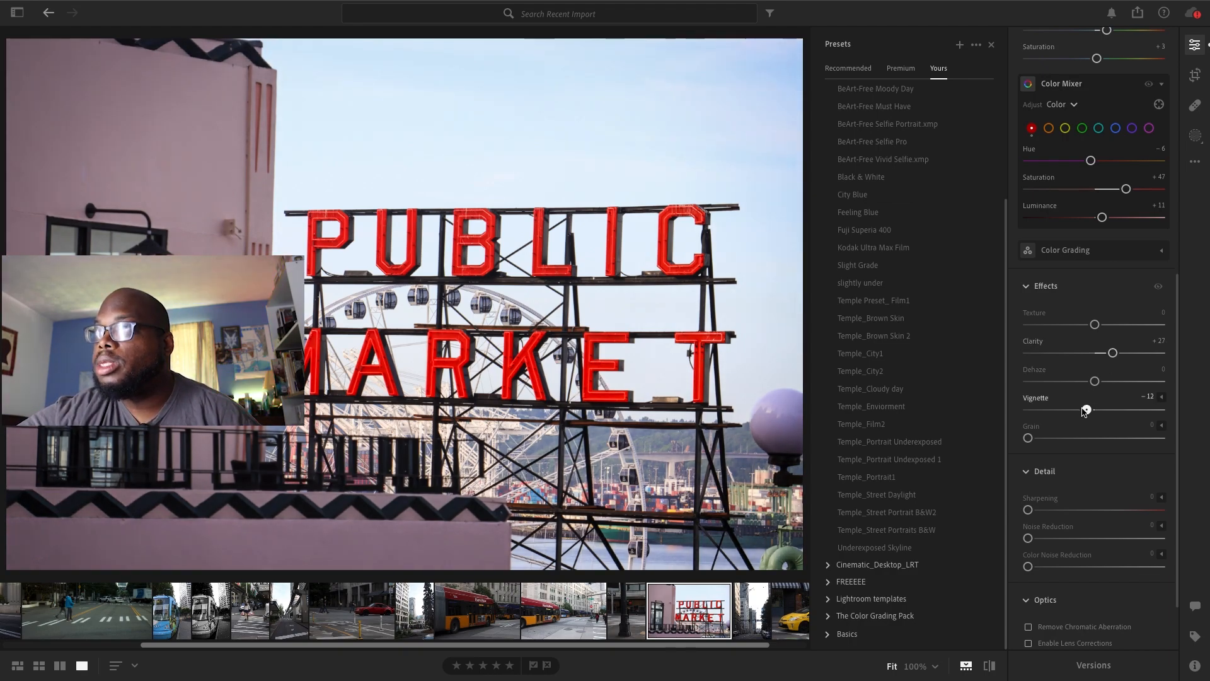
drag(1029, 509, 1050, 539)
Turn on Remove Chromatic Aberration and Enable Lens Corrections for the Public Market photo
scroll(1170, 387, down, 2)
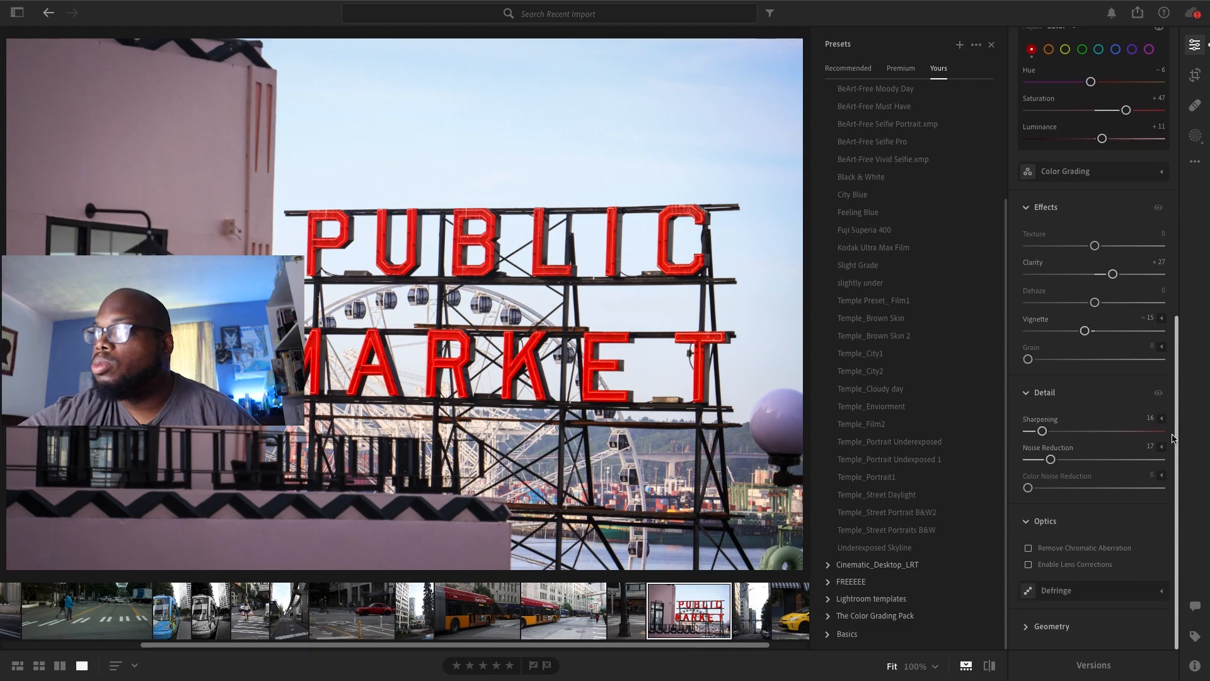
click(1029, 548)
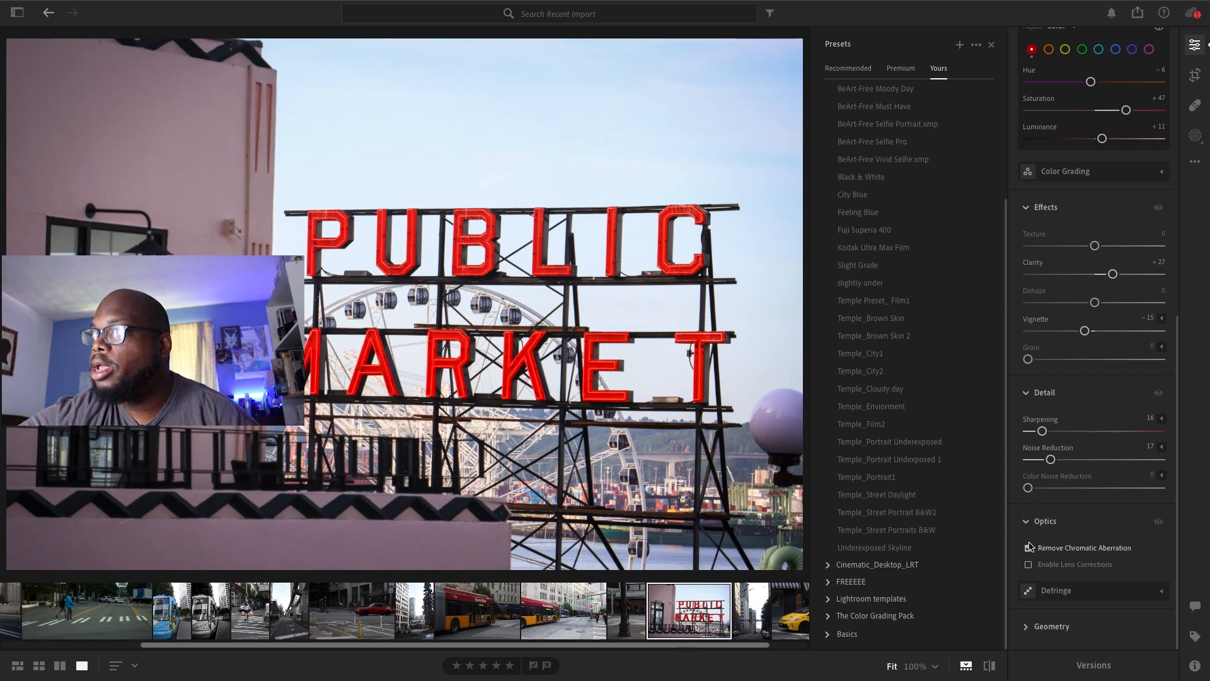
click(1029, 565)
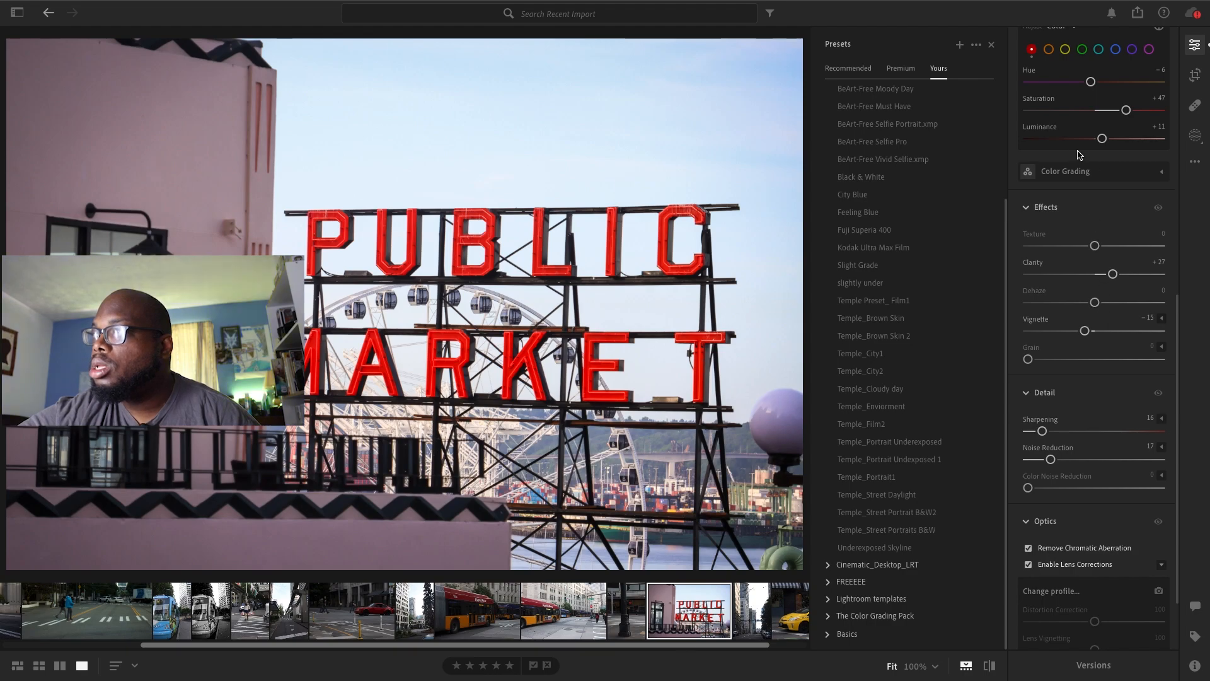
Crop the upper strip of sky off the Public Market photo, straighten it by +0.11 and set Vignette to −24
click(1198, 75)
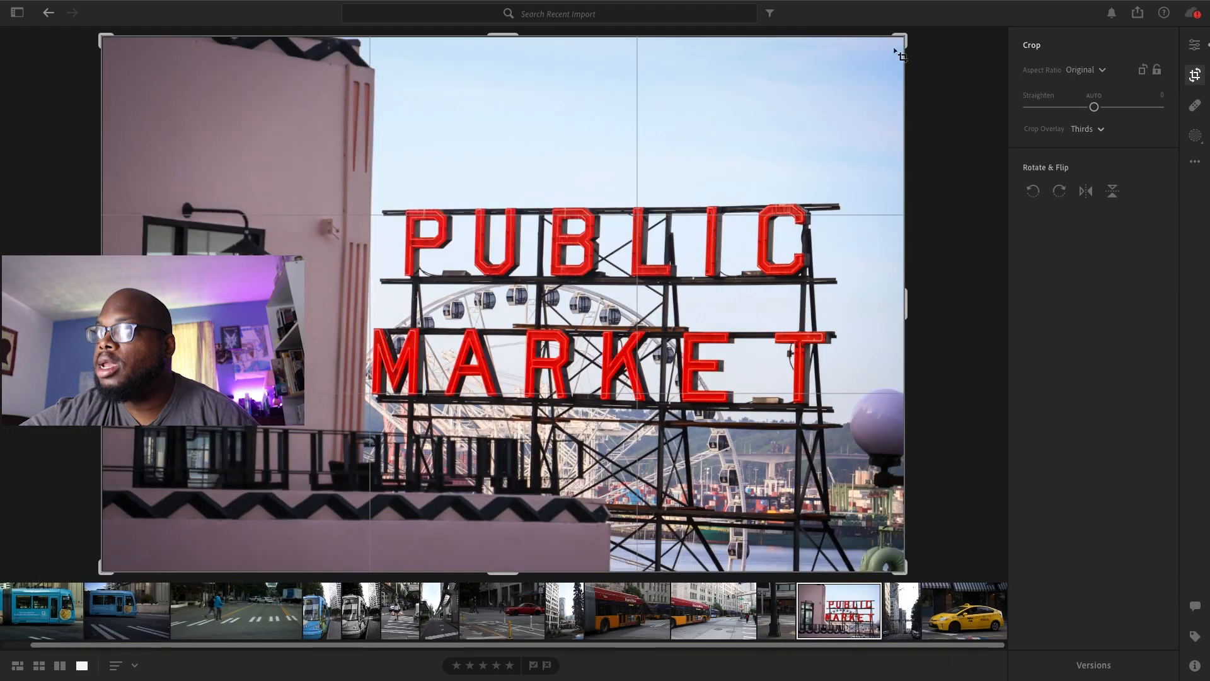
drag(899, 55, 918, 95)
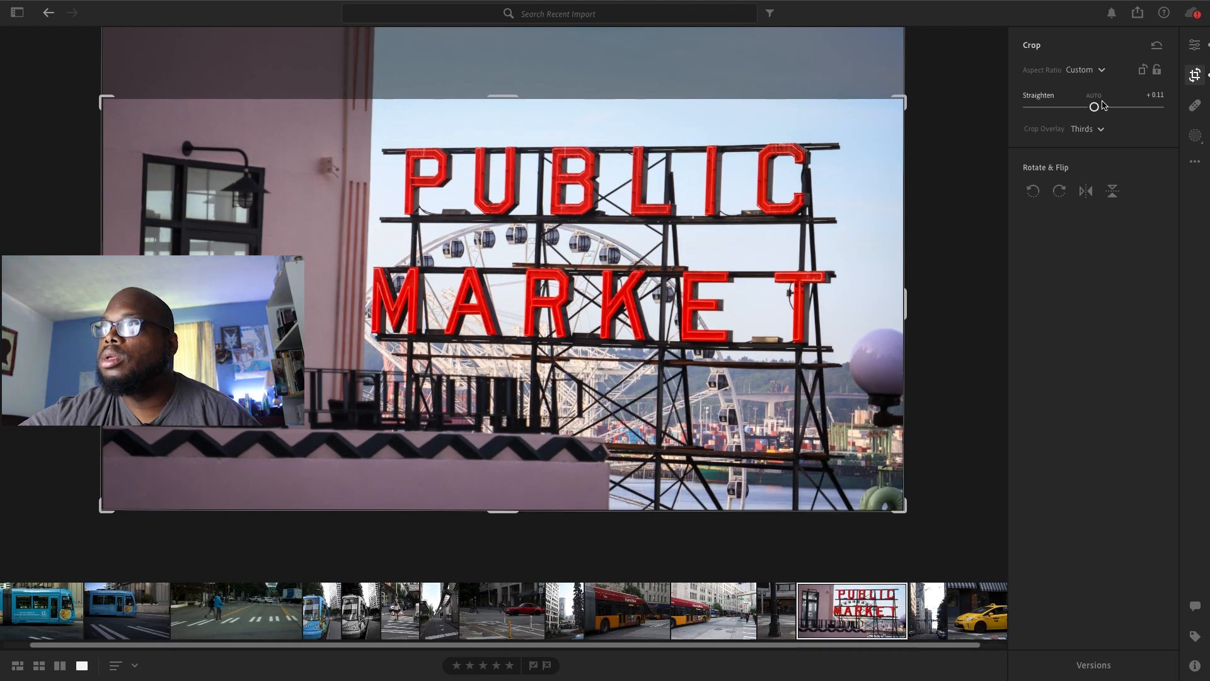
click(1195, 44)
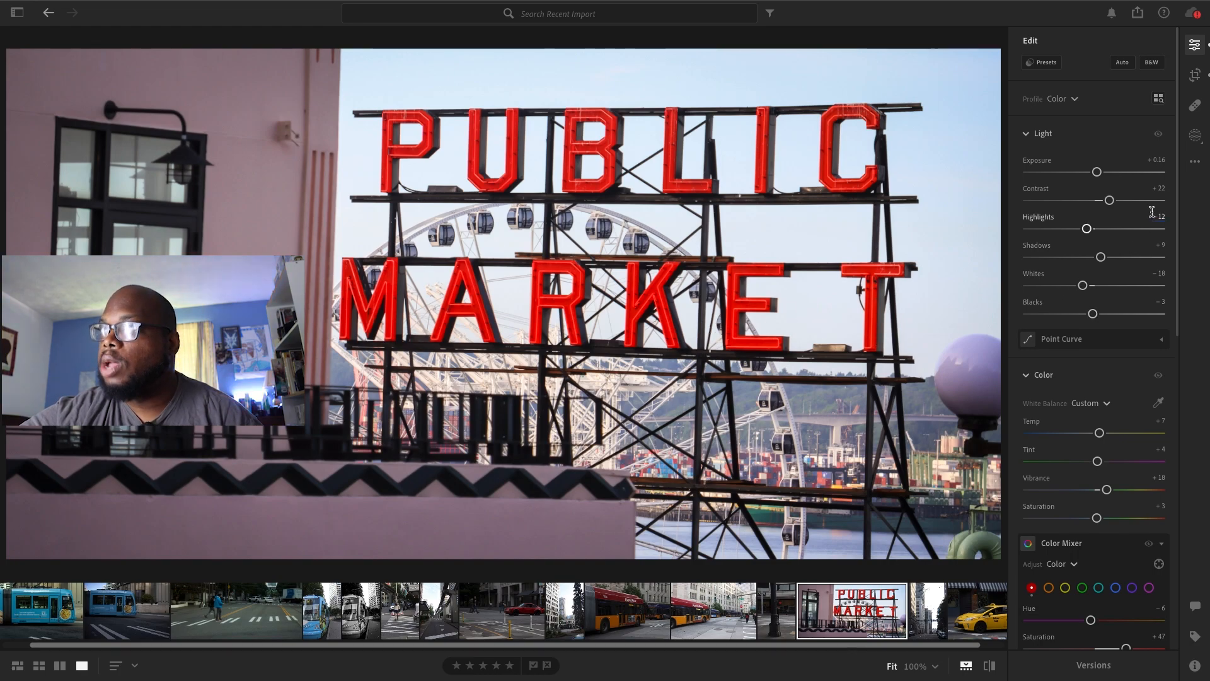
drag(1175, 177, 1175, 477)
drag(1084, 261, 1079, 263)
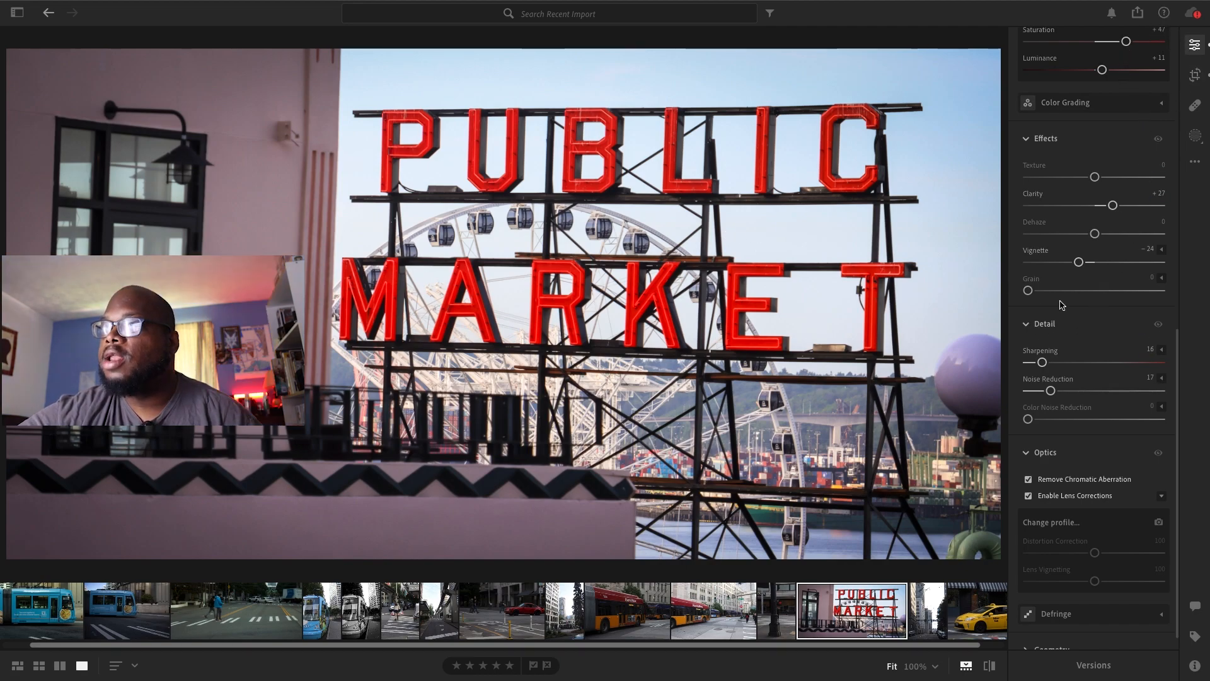
Export the edited Public Market photo
click(1138, 13)
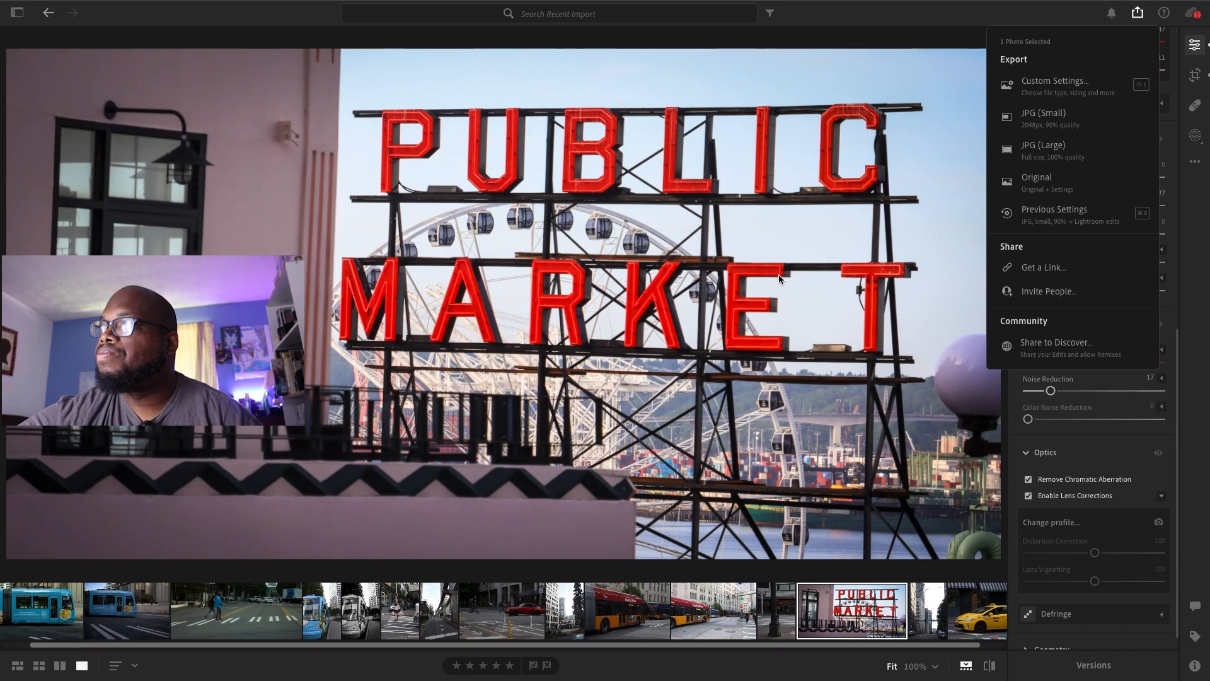
click(825, 369)
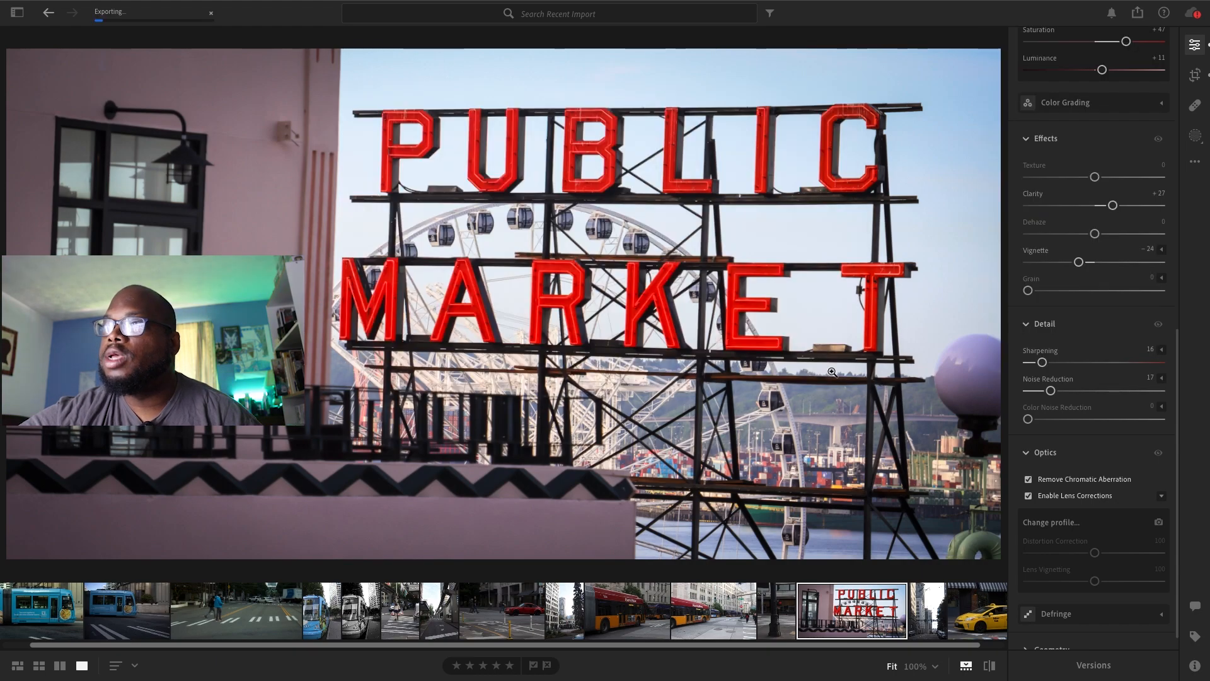
Open the photo of the yellow cab and set its Exposure to +0.15
scroll(959, 631, down, 1)
click(959, 631)
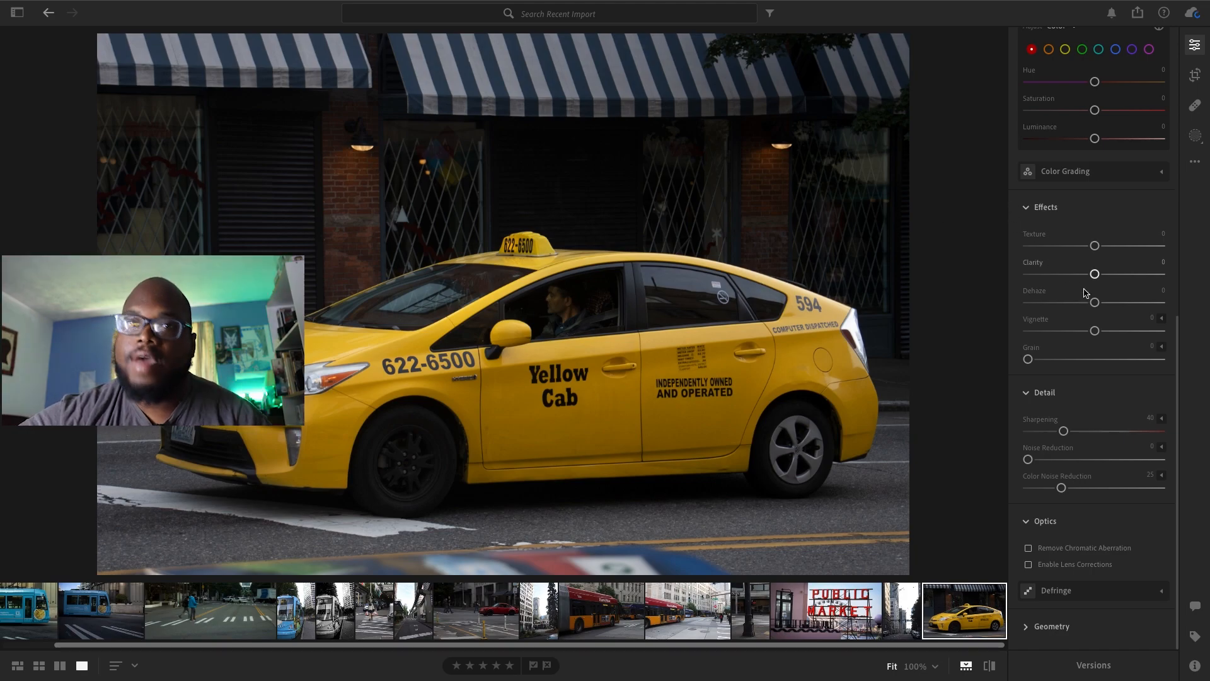
drag(1180, 371, 1084, 115)
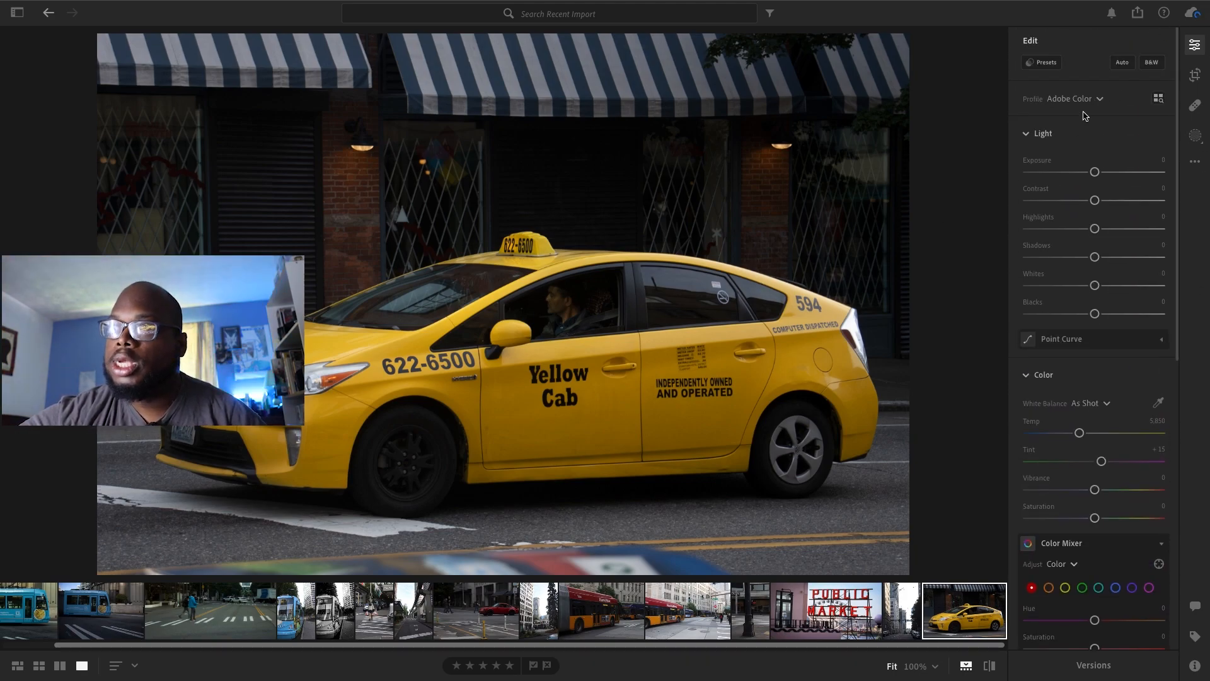
drag(1095, 172, 1097, 171)
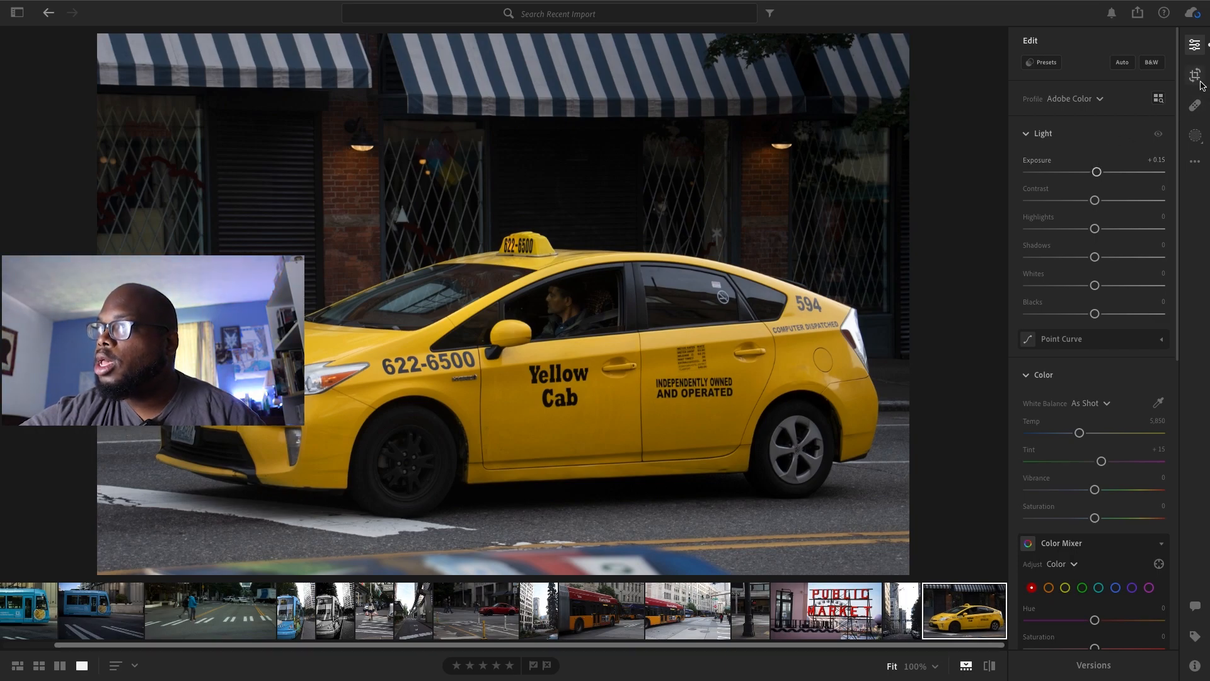
Add a small Radial Gradient mask over the driver in the cab's front side window
click(1195, 135)
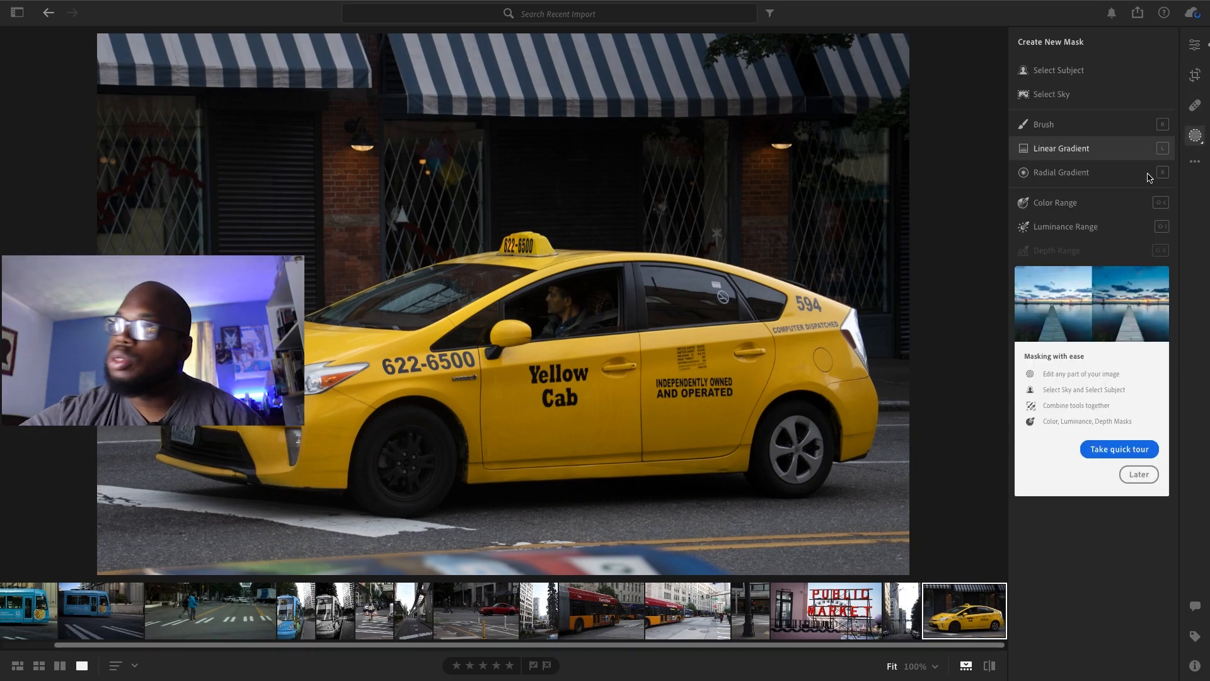
click(1085, 178)
mouse_move(552, 294)
mouse_down()
mouse_move(590, 341)
mouse_move(565, 310)
mouse_up()
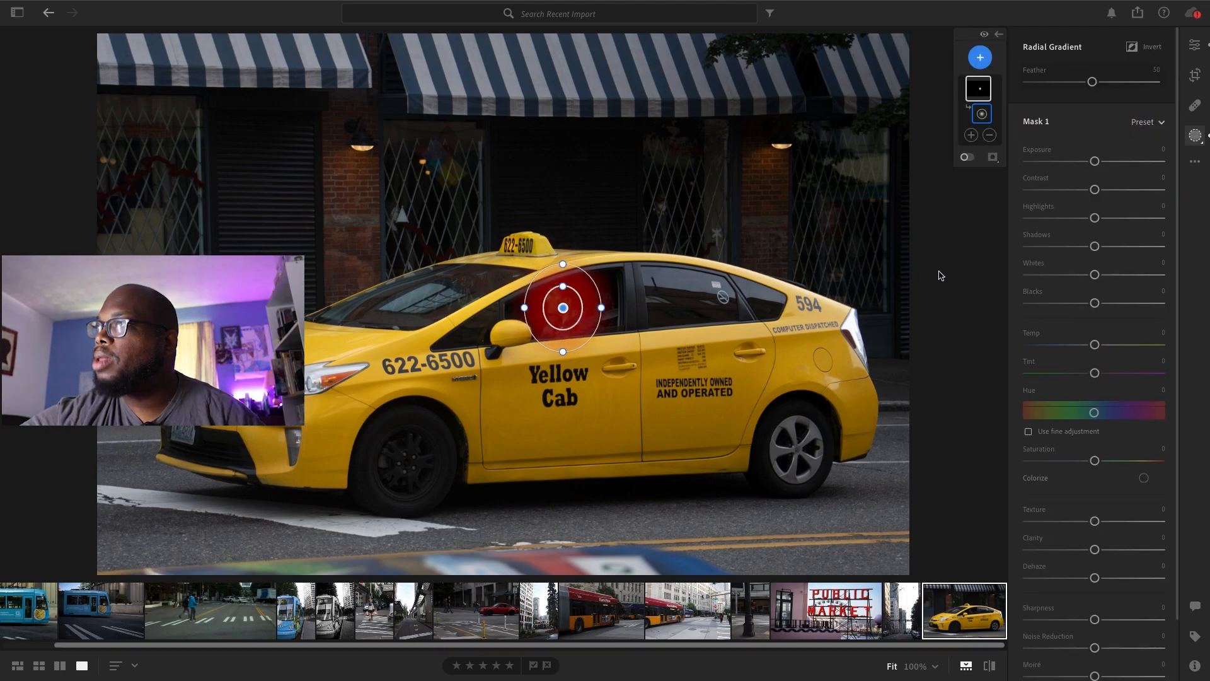
Set the driver mask's Exposure to +0.28, Contrast to +6, Highlights to +29, Whites to +22 and Temp to +2
drag(1095, 161, 1115, 217)
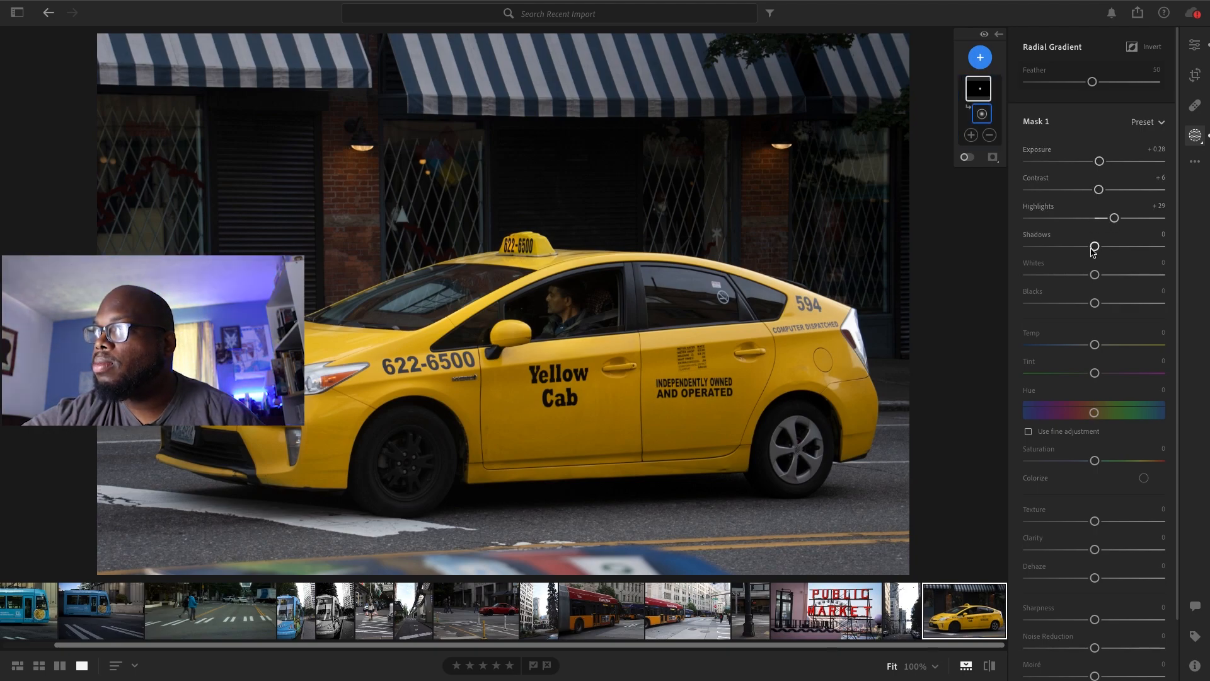
drag(1095, 275, 1110, 275)
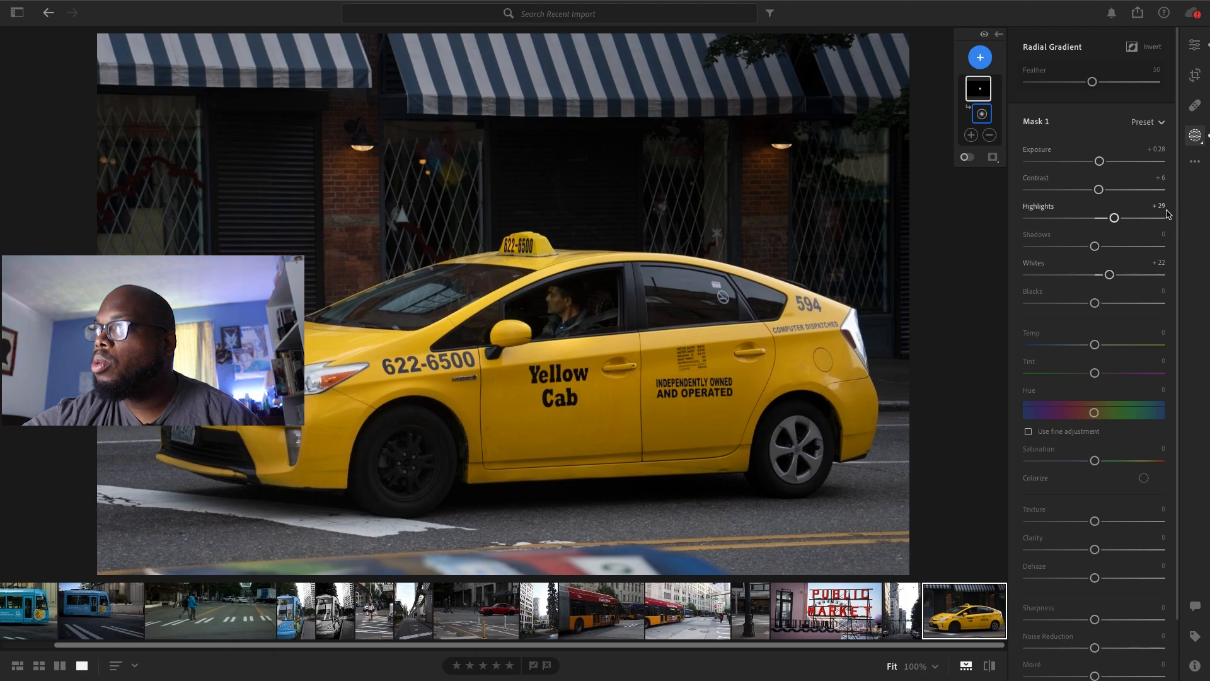
scroll(1109, 316, down, 2)
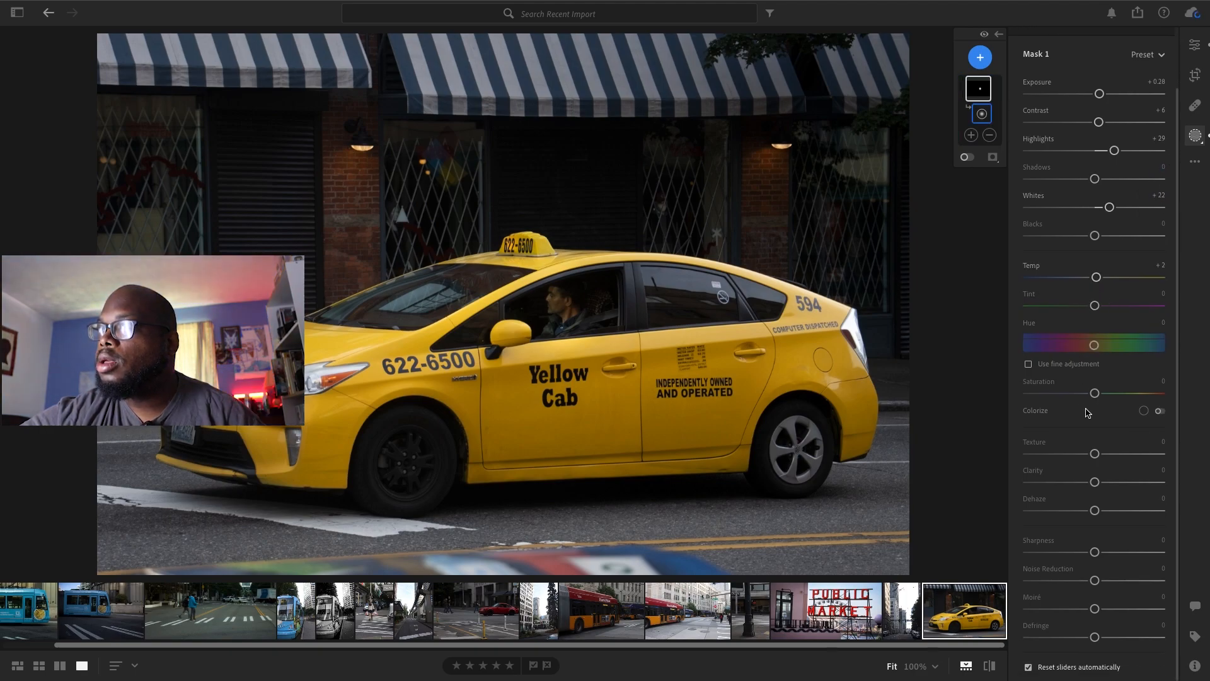
Set the driver mask's Clarity to +19, Noise Reduction to +16 and Defringe to +5
drag(1095, 482, 1108, 484)
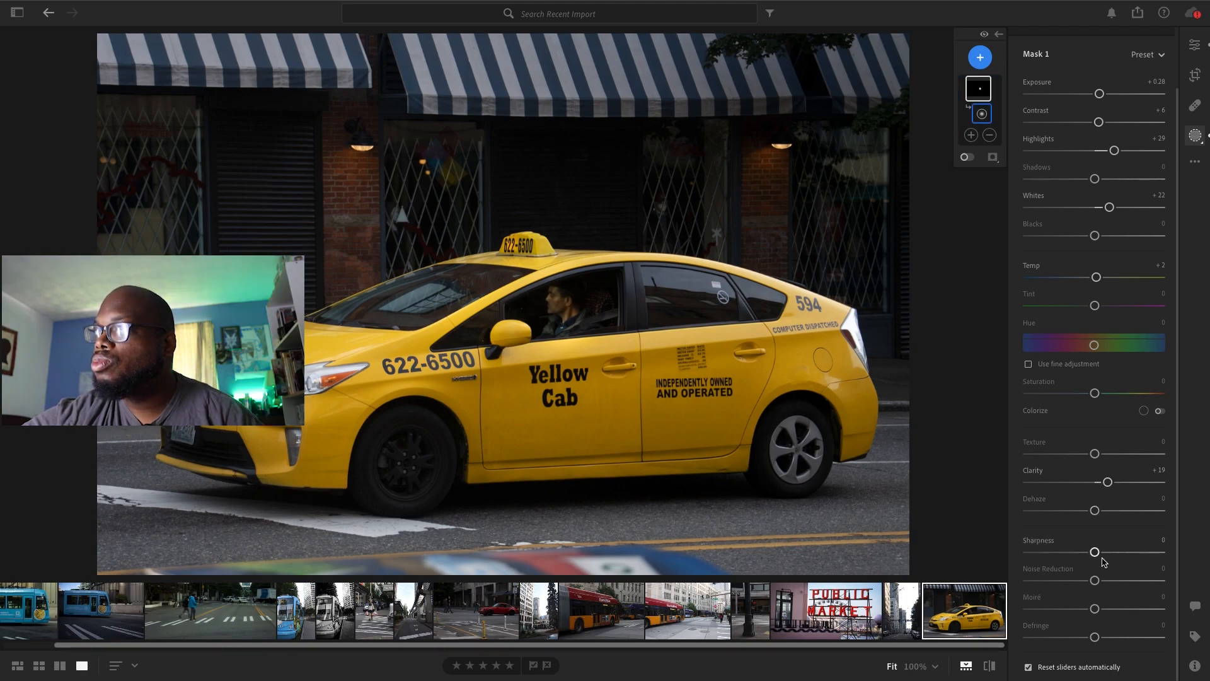
drag(1095, 580, 1106, 581)
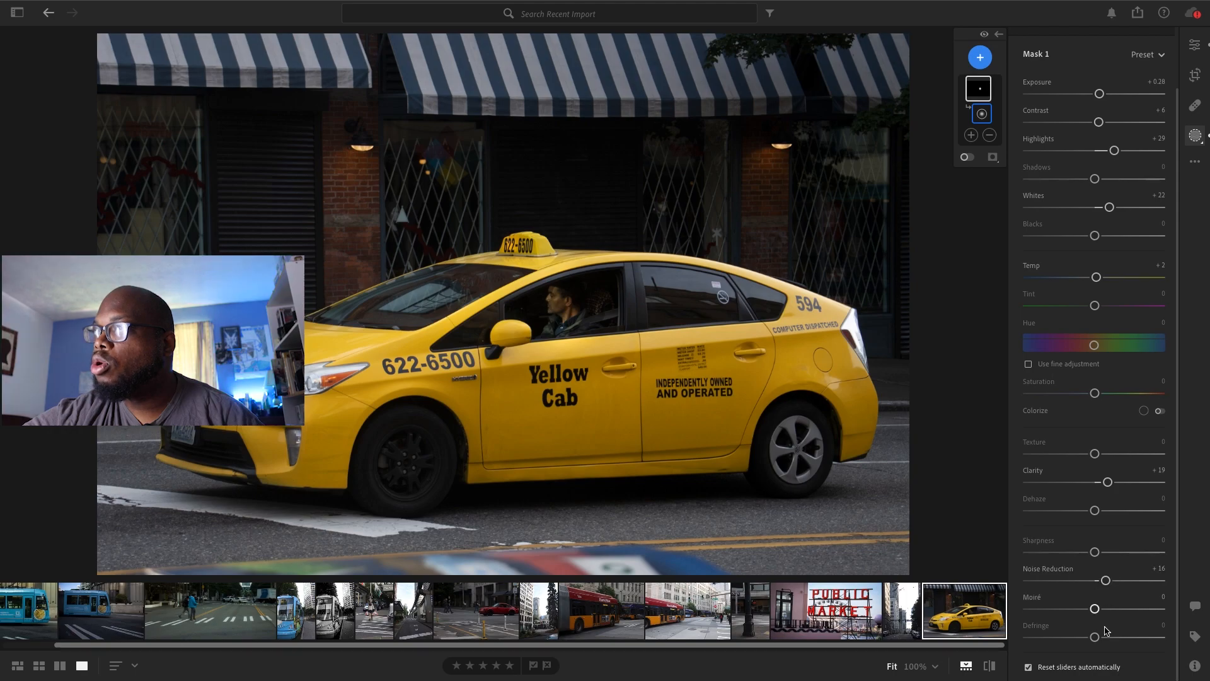
drag(1096, 635, 1098, 637)
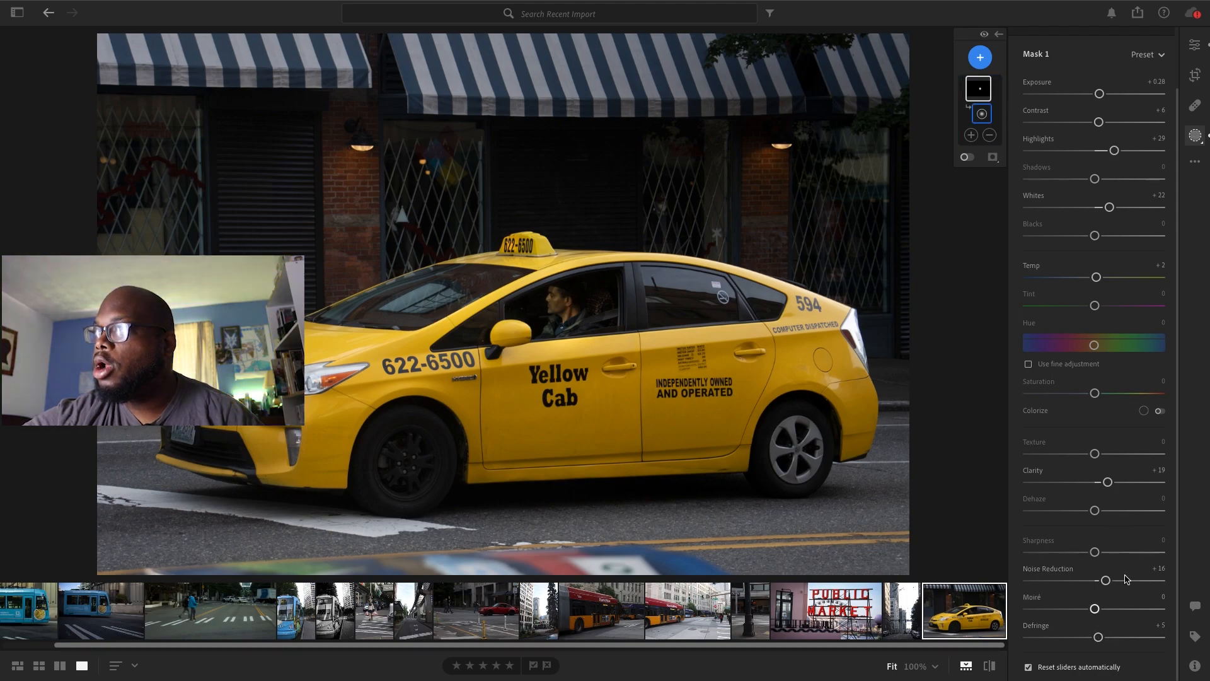
Return to the whole-photo edits and set Exposure to +0.06, Contrast to +6, Shadows and Whites to +12, Blacks to -6 and Clarity to +19
click(1193, 44)
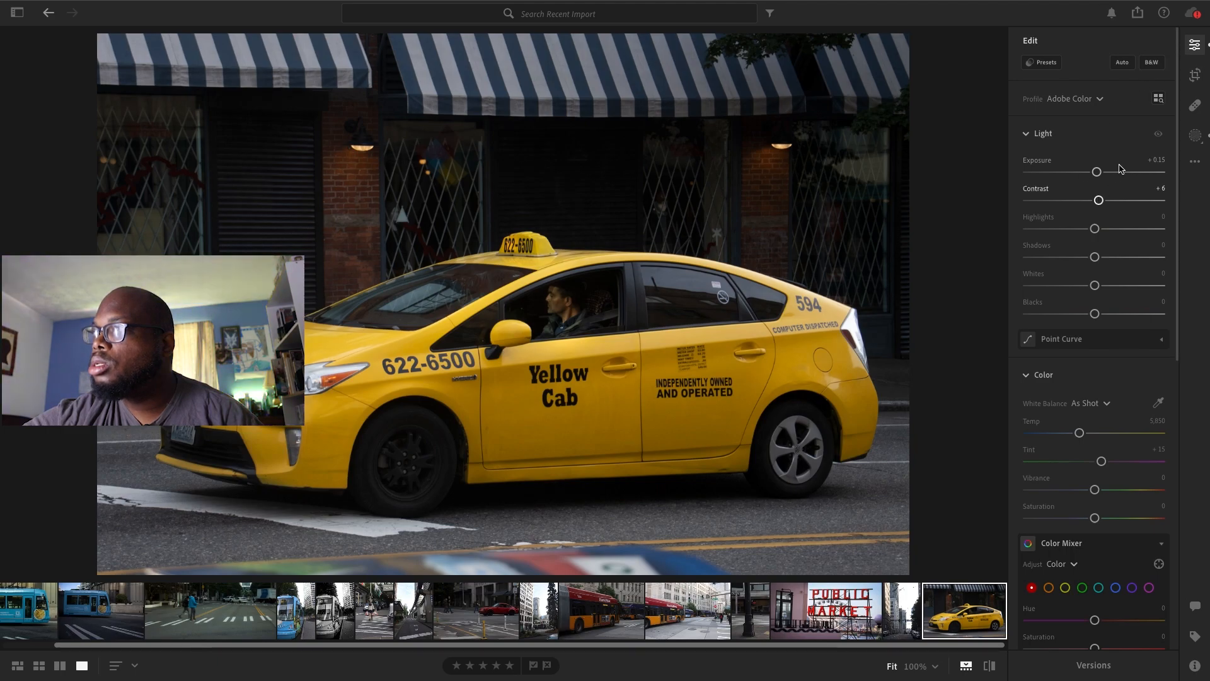
drag(1174, 119, 1176, 291)
drag(1095, 498, 1101, 500)
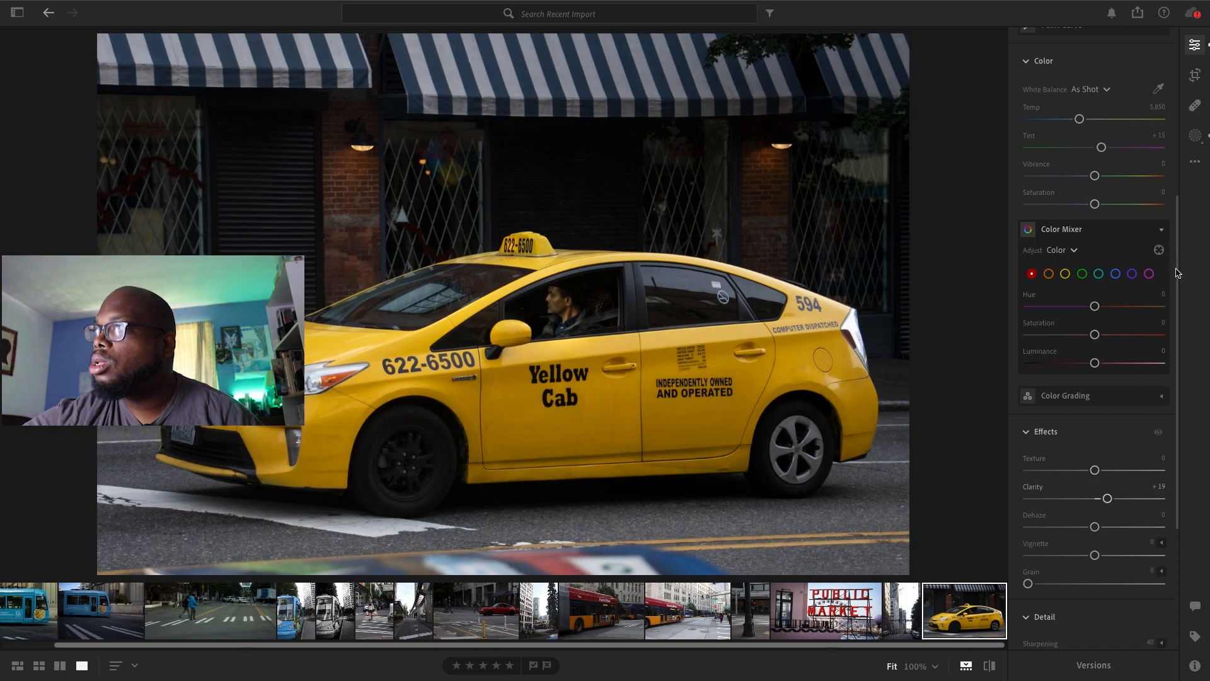
drag(1176, 277, 1095, 128)
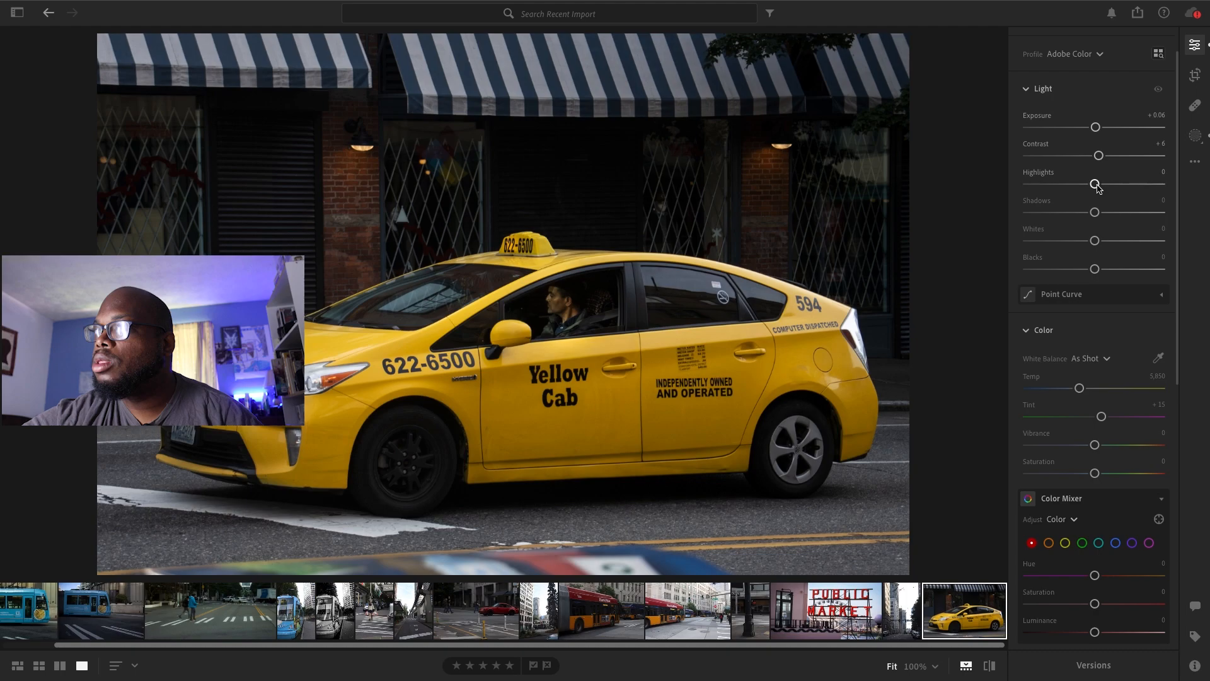
drag(1093, 214, 1089, 270)
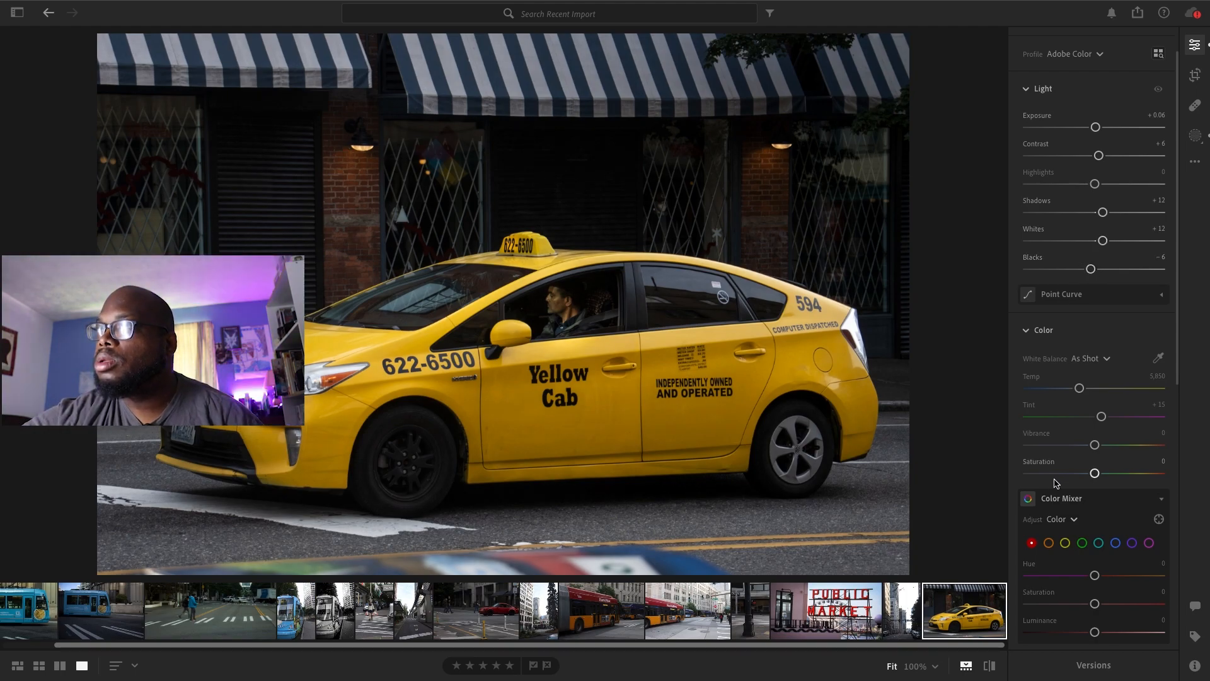
In the Color Mixer, set the yellow range's Saturation to +31 and Luminance to +17
click(1065, 543)
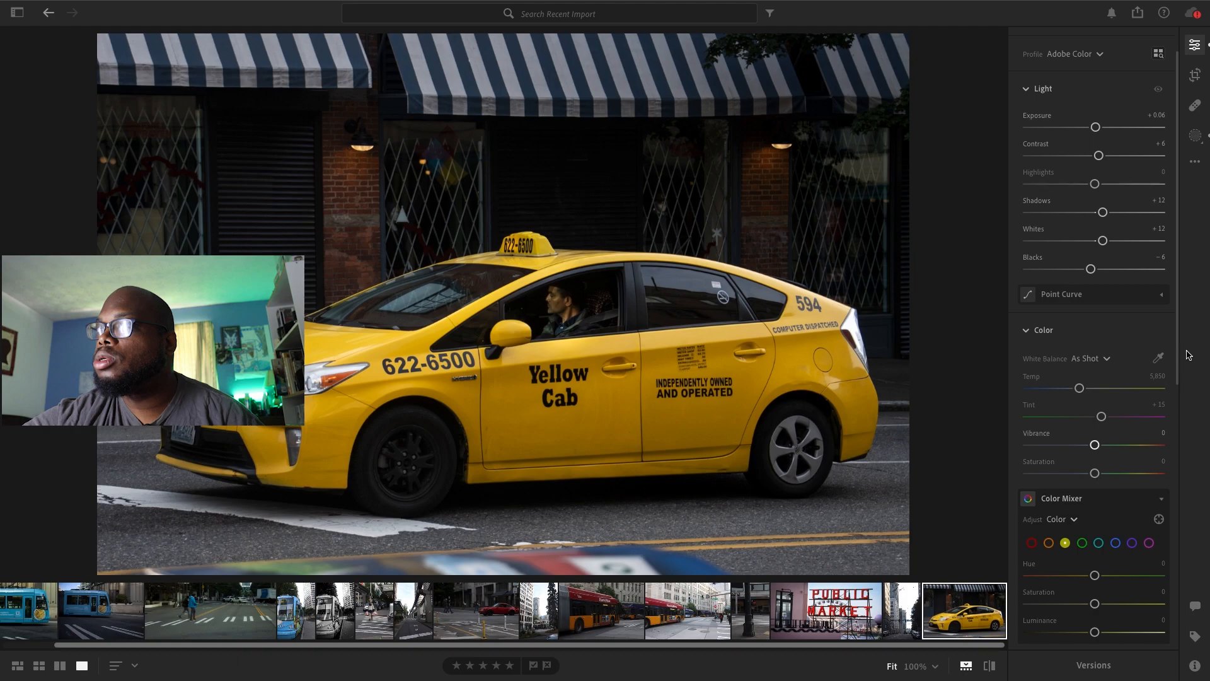
scroll(1182, 395, down, 3)
scroll(1183, 396, down, 1)
drag(1094, 422, 1108, 422)
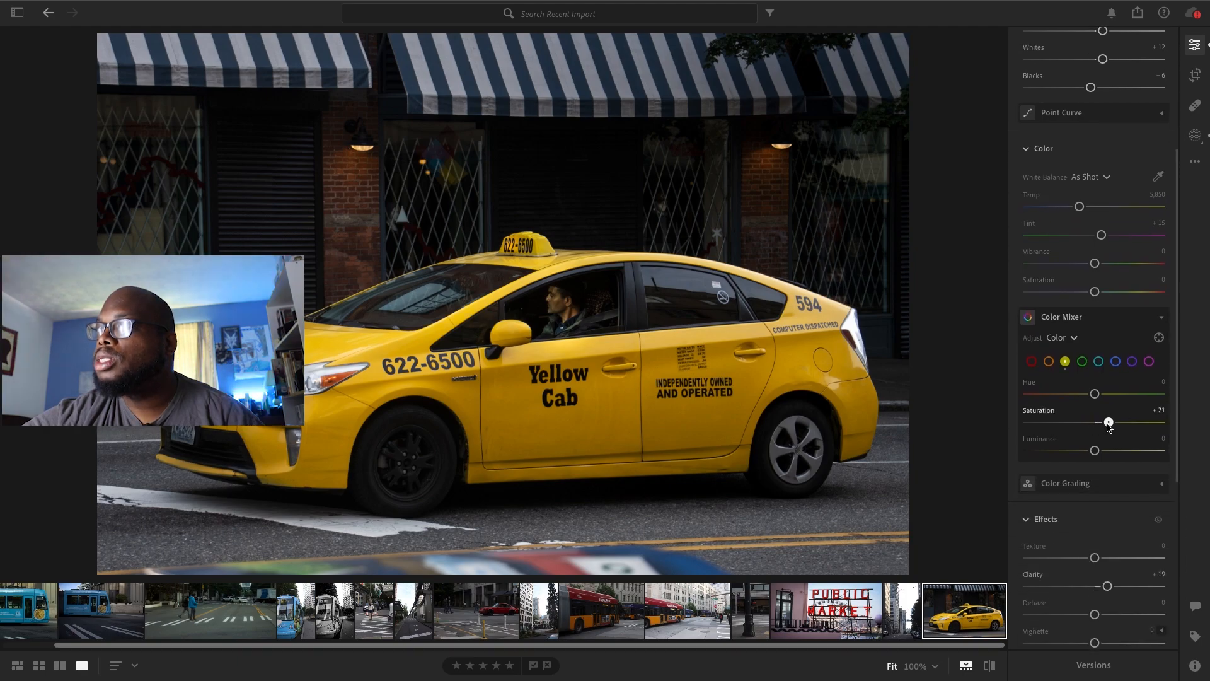
drag(1095, 450, 1107, 452)
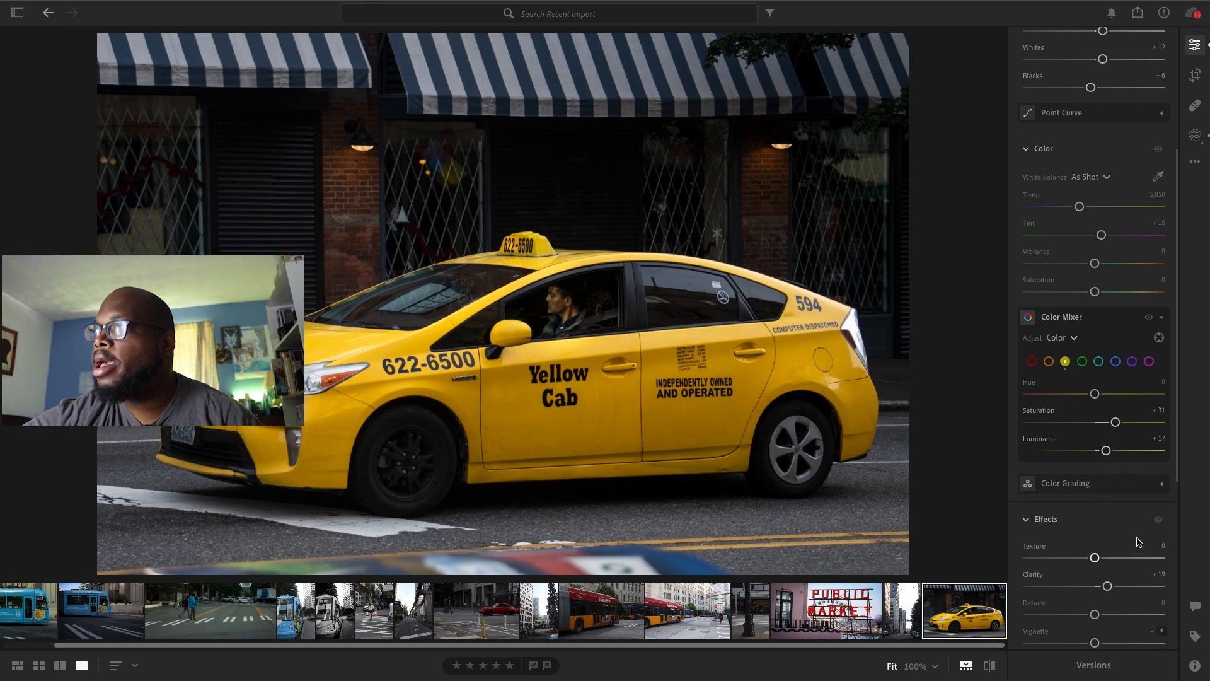
Set the cab photo's Vignette to -12 and Noise Reduction to 16
scroll(1155, 466, down, 3)
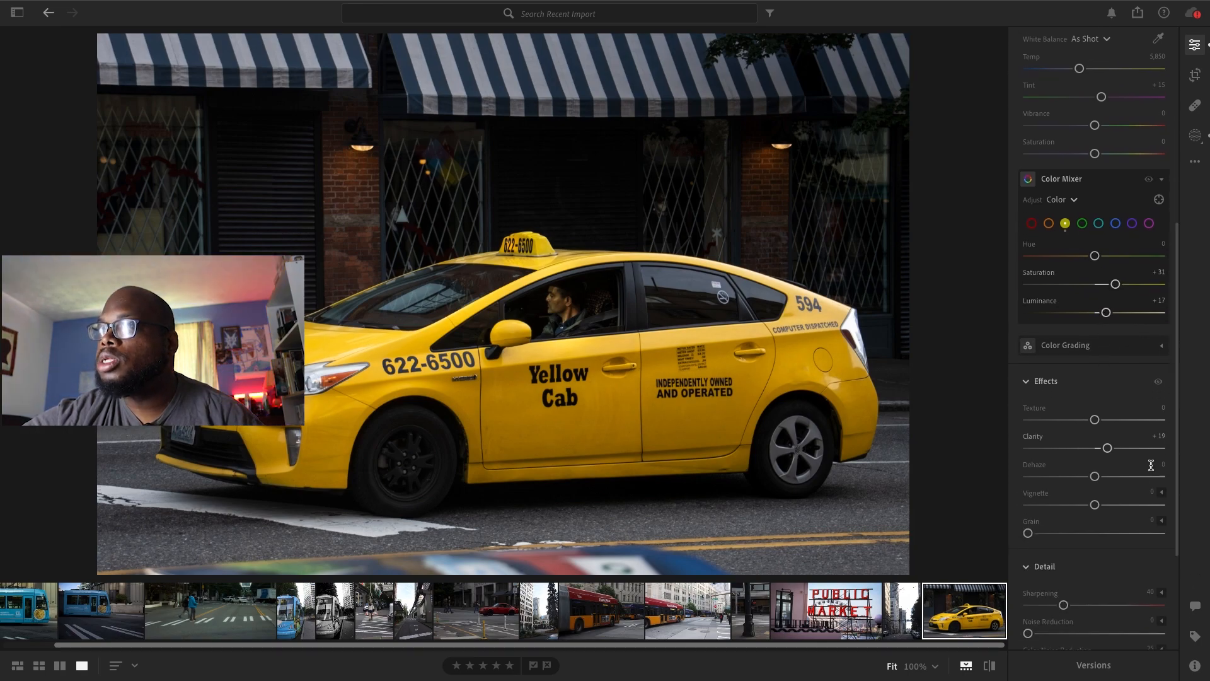
drag(1094, 504, 1089, 503)
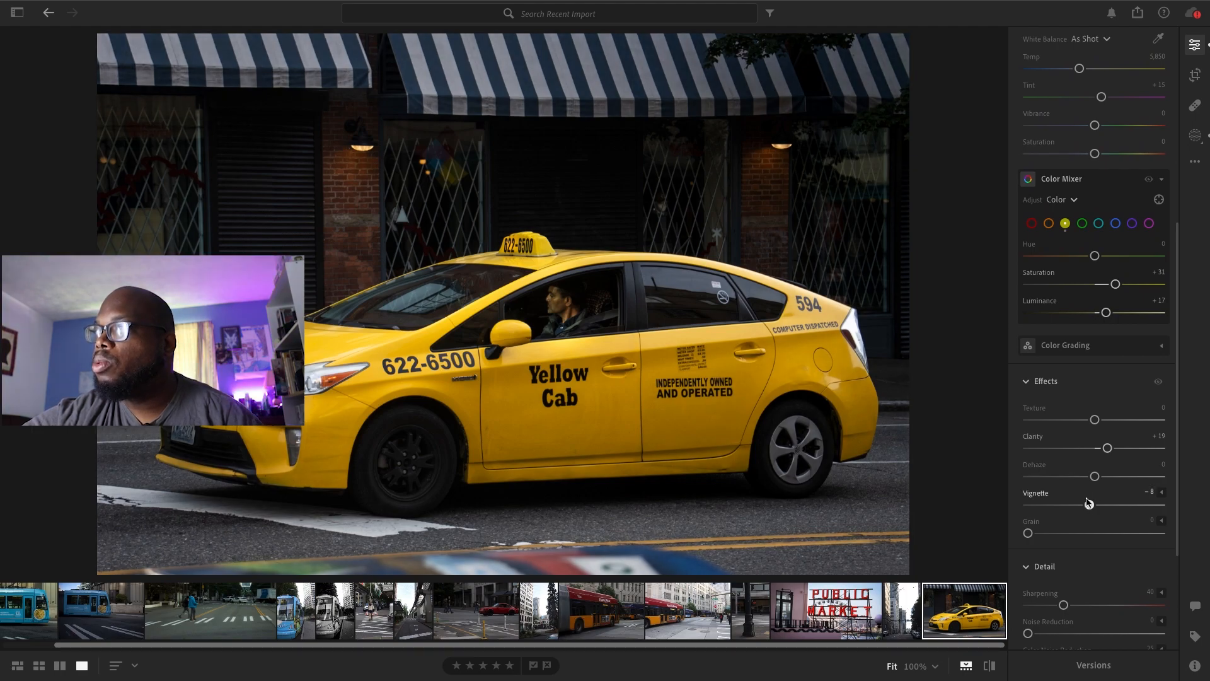
drag(1089, 503, 1086, 504)
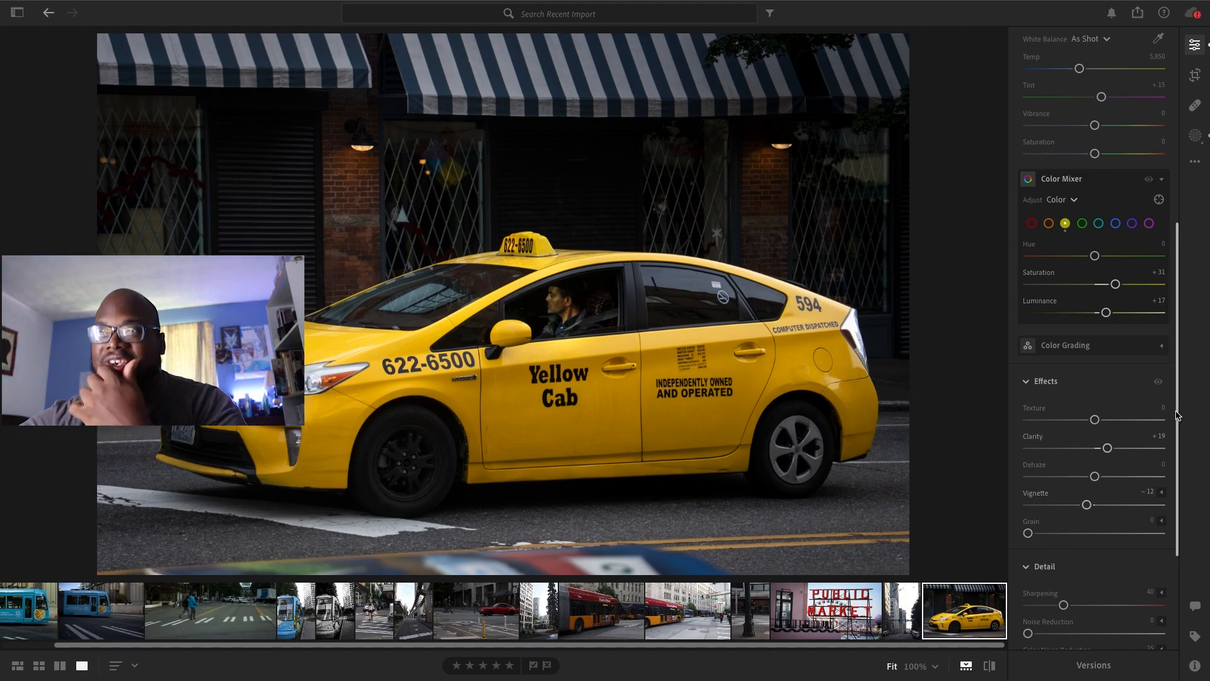
scroll(1181, 443, down, 1)
scroll(1181, 443, down, 4)
drag(1028, 459, 1048, 460)
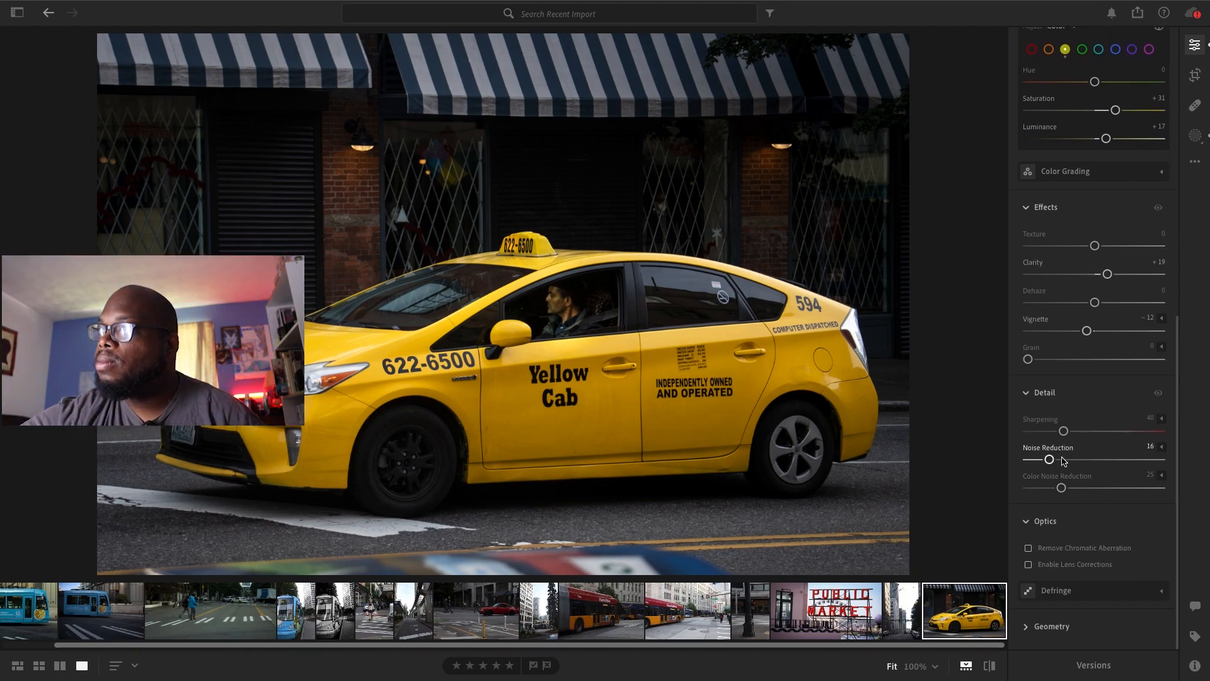
Enable chromatic aberration removal and lens corrections for the cab photo, and set the Vignette to -23
click(1029, 547)
click(1028, 564)
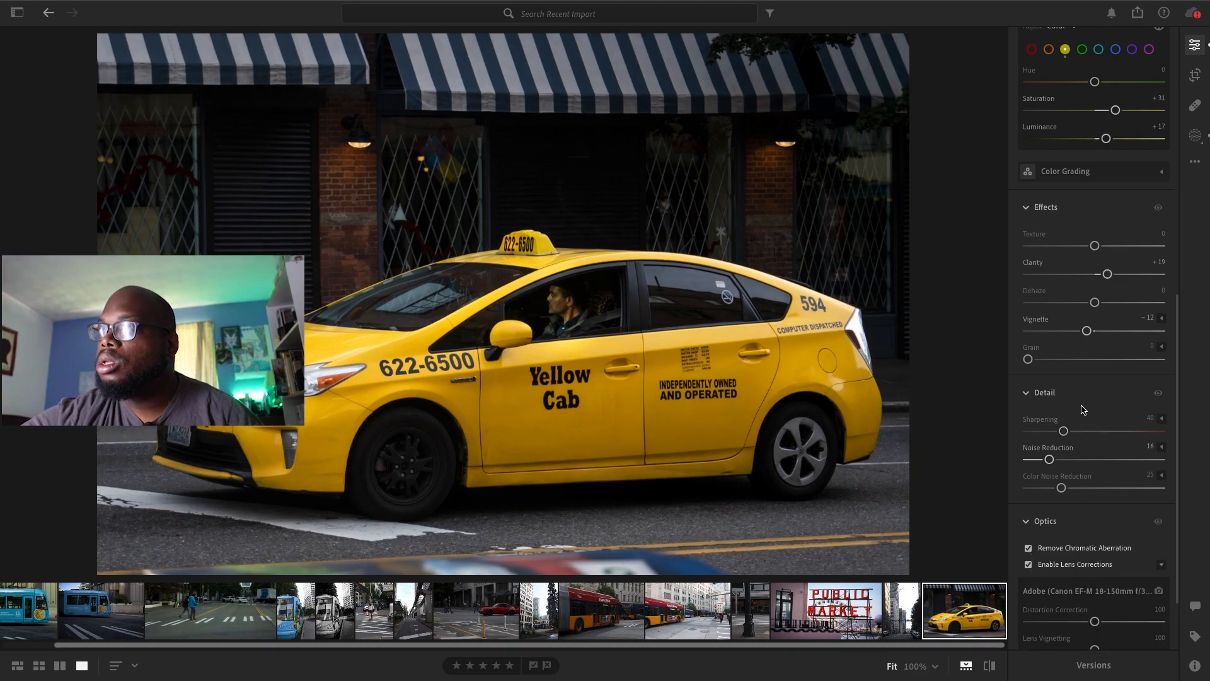
drag(1086, 330, 1081, 333)
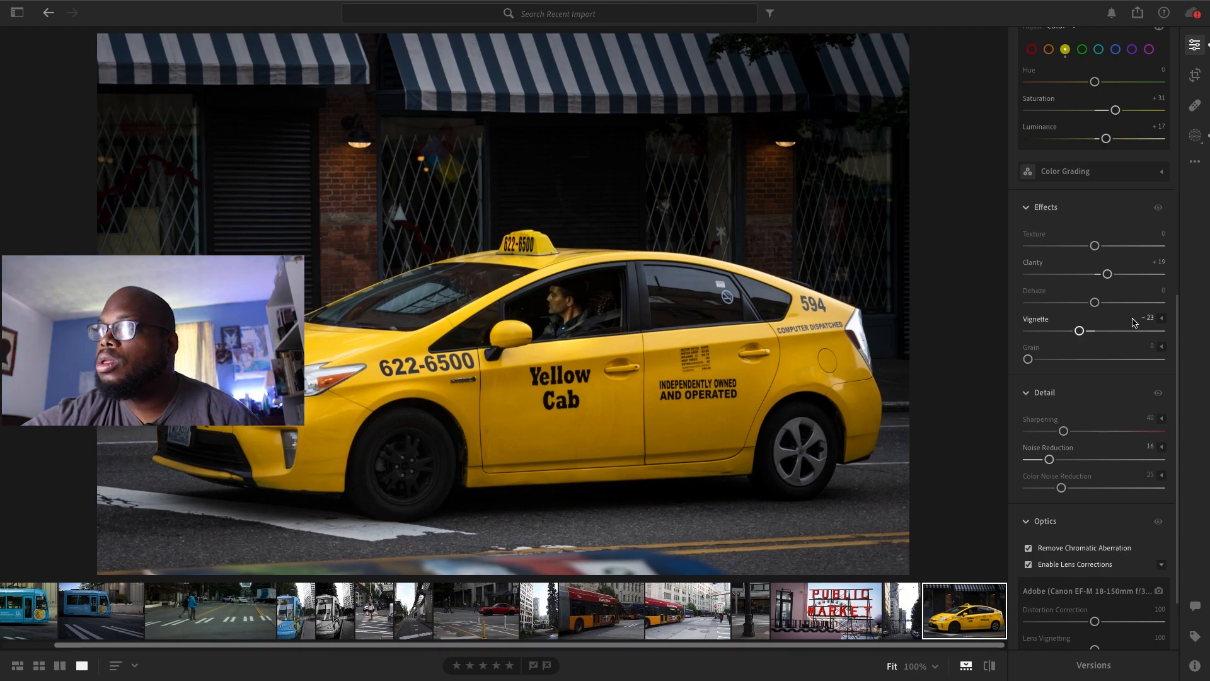
Export the cab photo as a full-size JPG (Large) into the Lightroom Edits 2 folder
click(1135, 15)
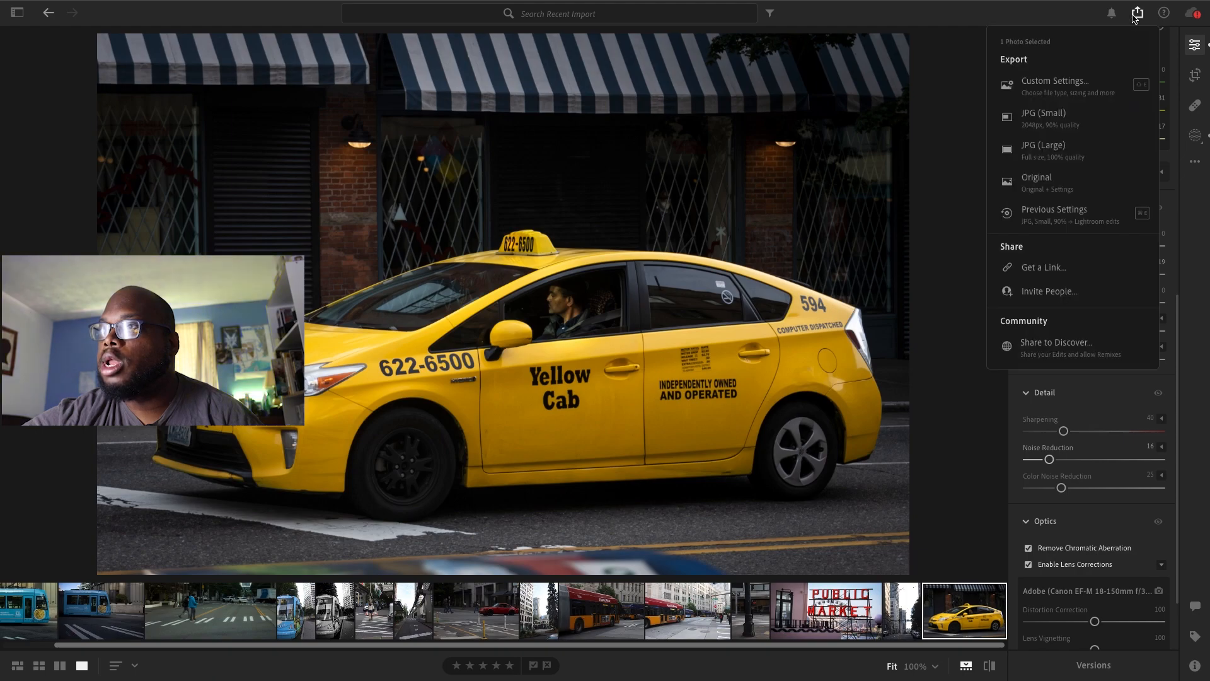
click(1009, 149)
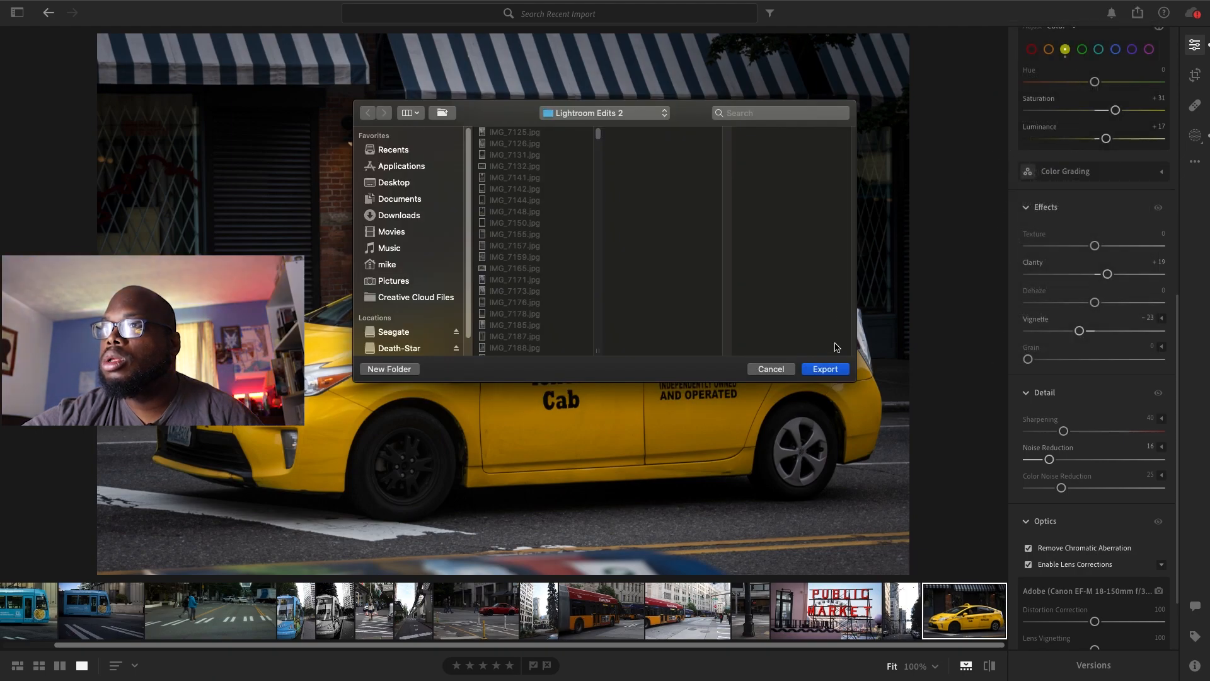
click(833, 368)
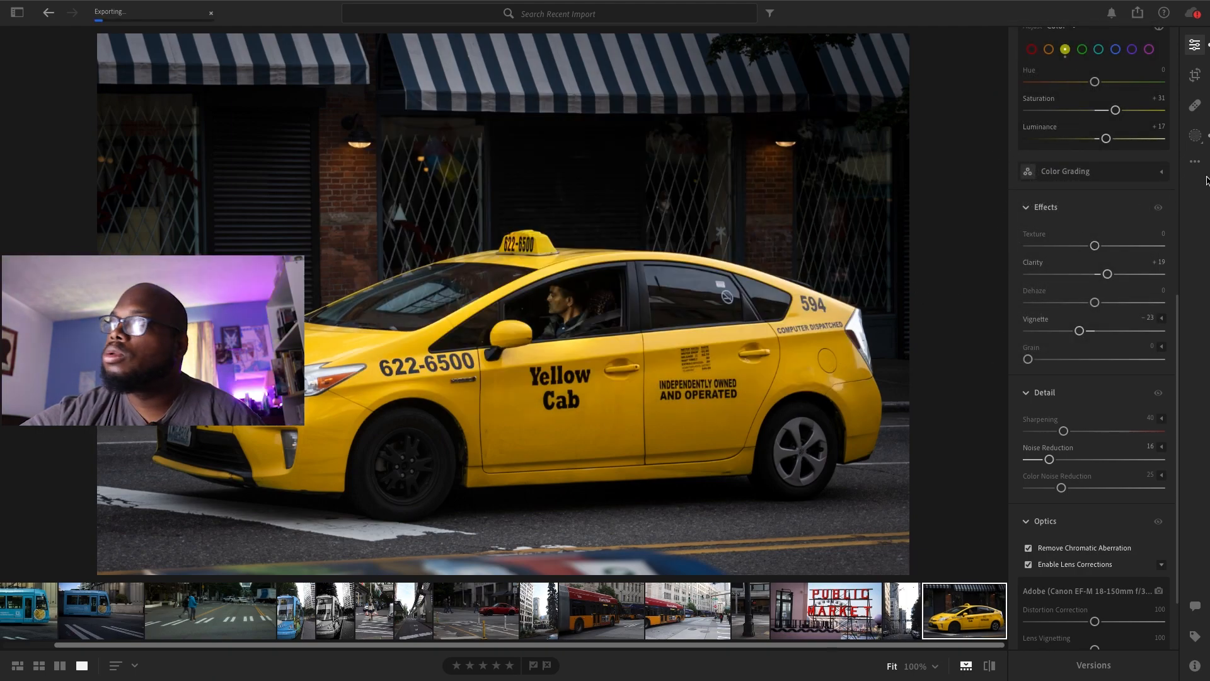